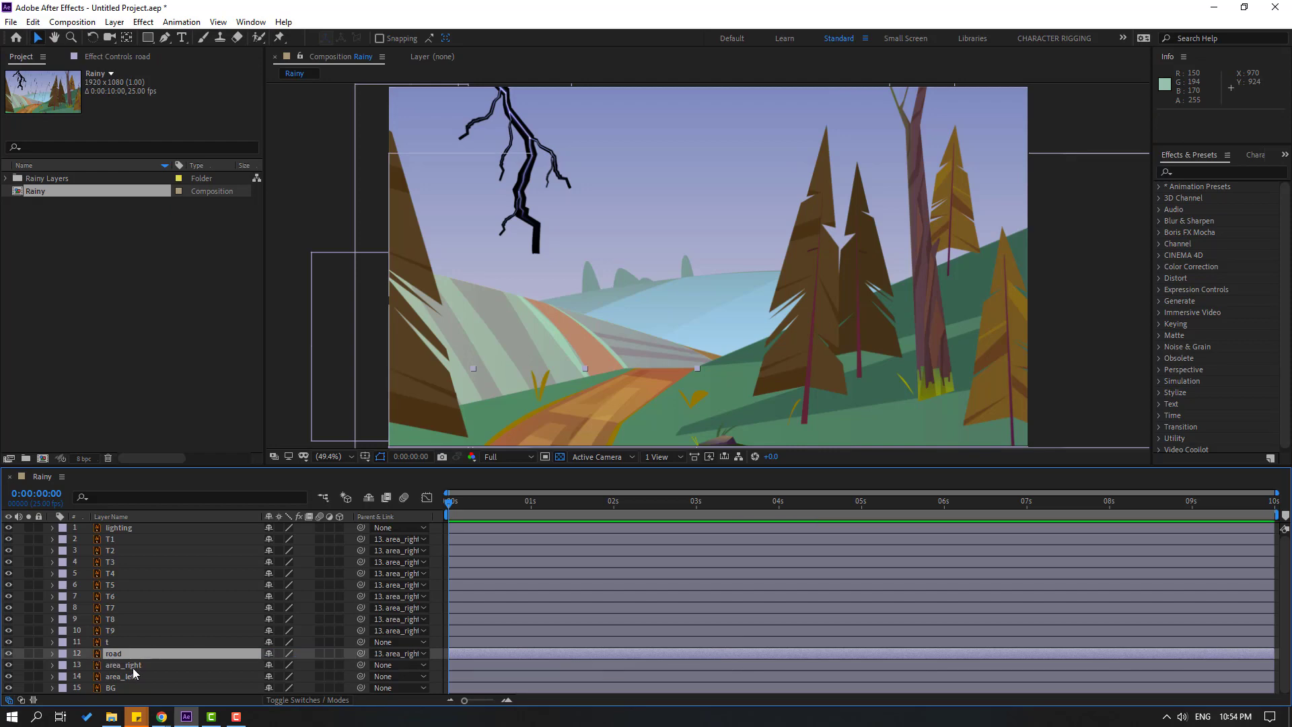
Step: Set the lighting layer's blending mode to Screen
click(120, 532)
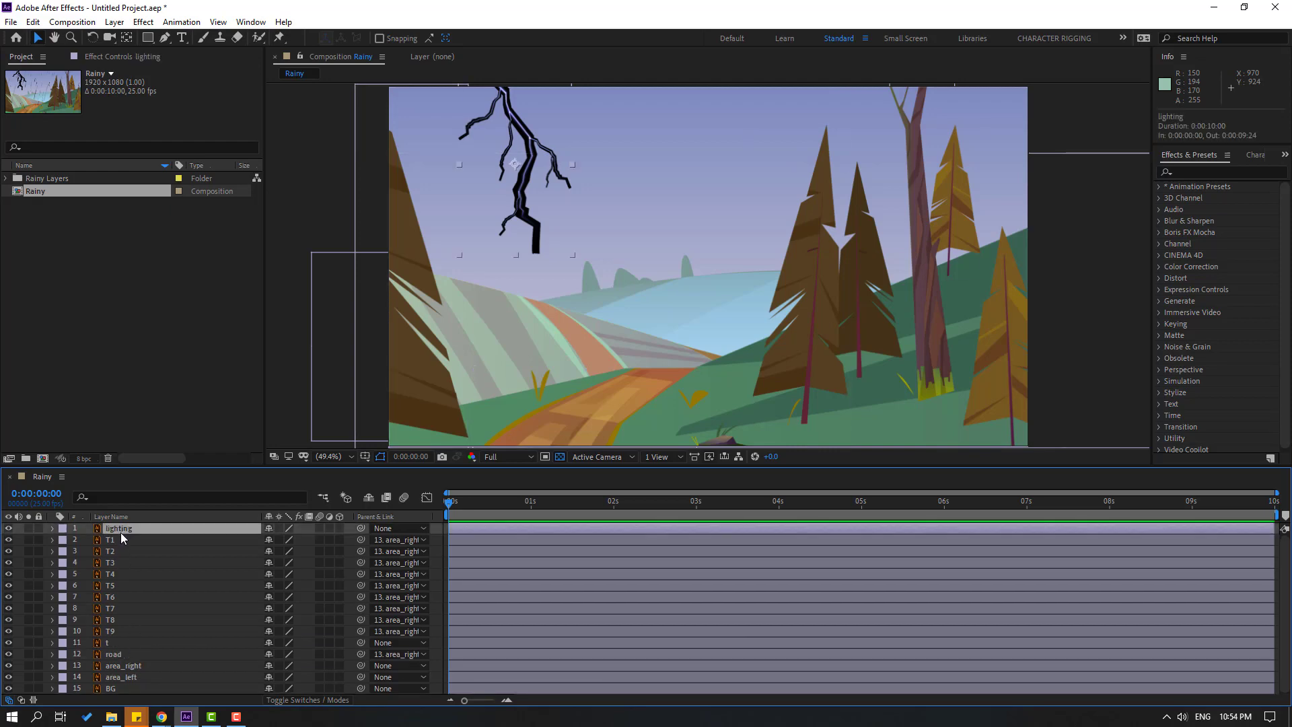
click(302, 699)
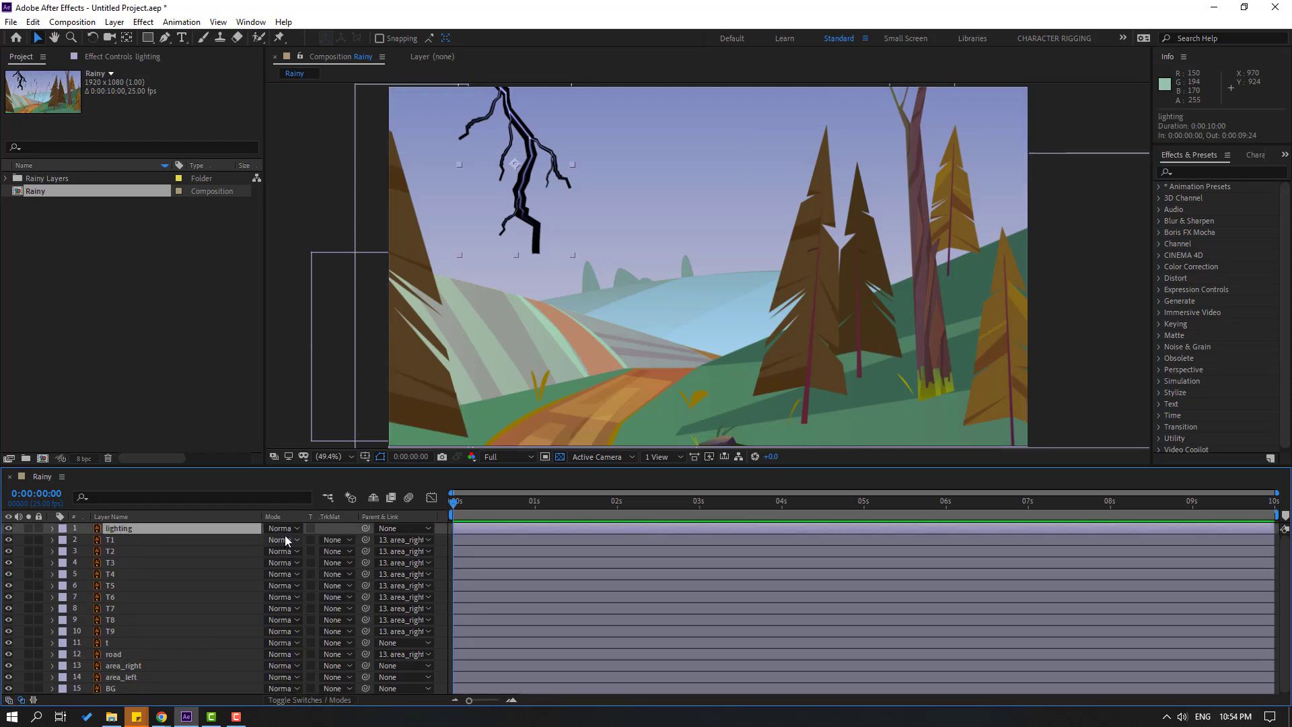
click(285, 530)
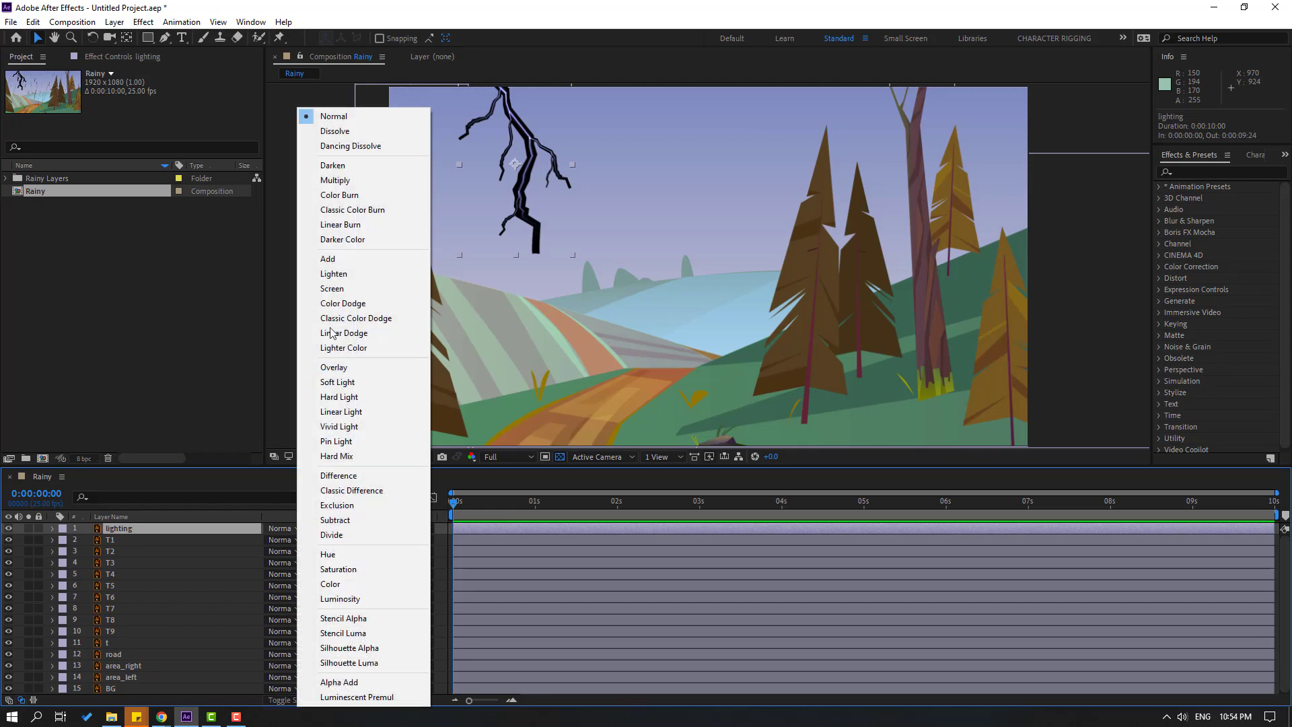
click(361, 289)
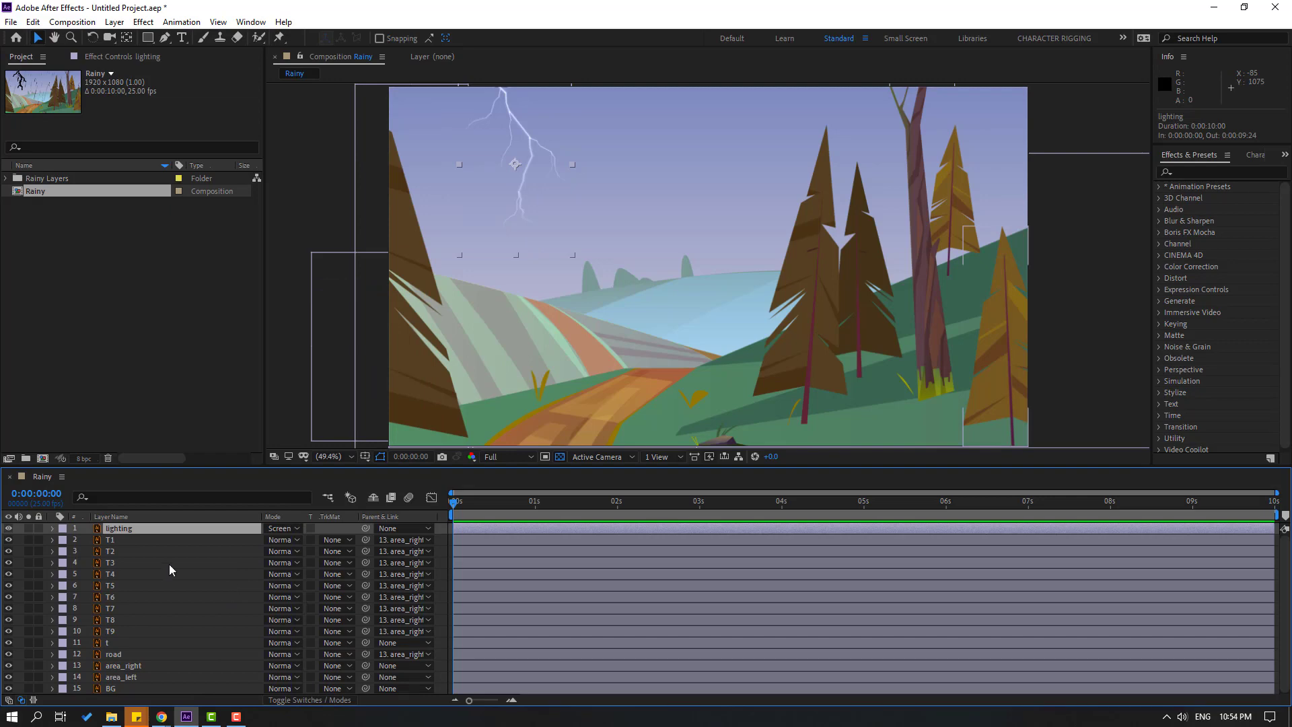
Step: Add a null object to the Rainy composition and center its anchor point on the null
click(114, 22)
mouse_move(115, 39)
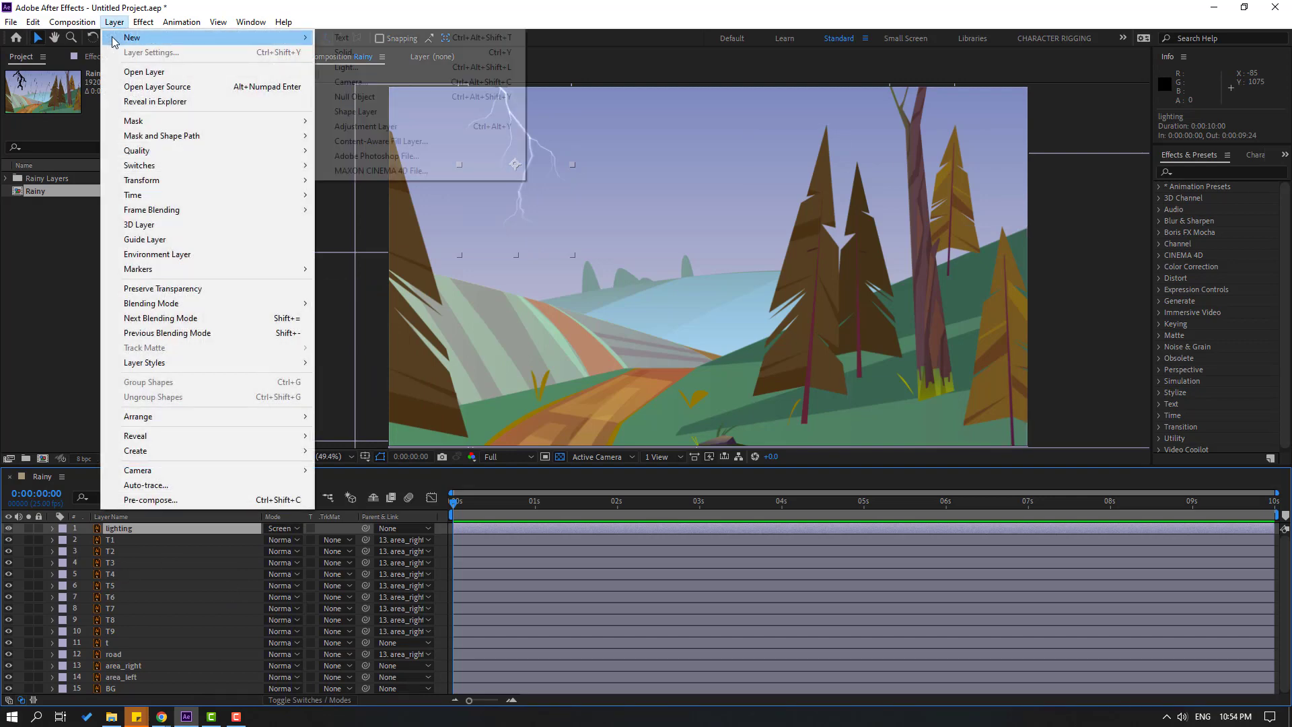
click(439, 102)
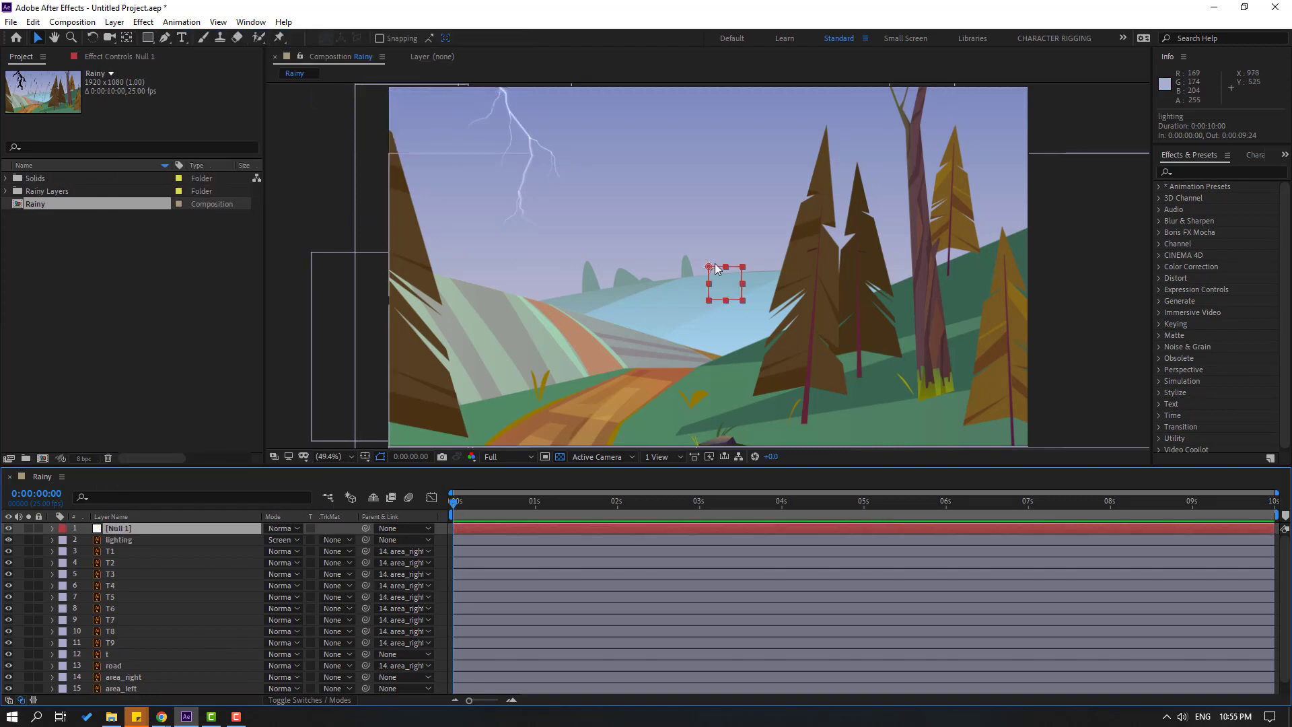
click(127, 38)
key(ctrl+alt+Home)
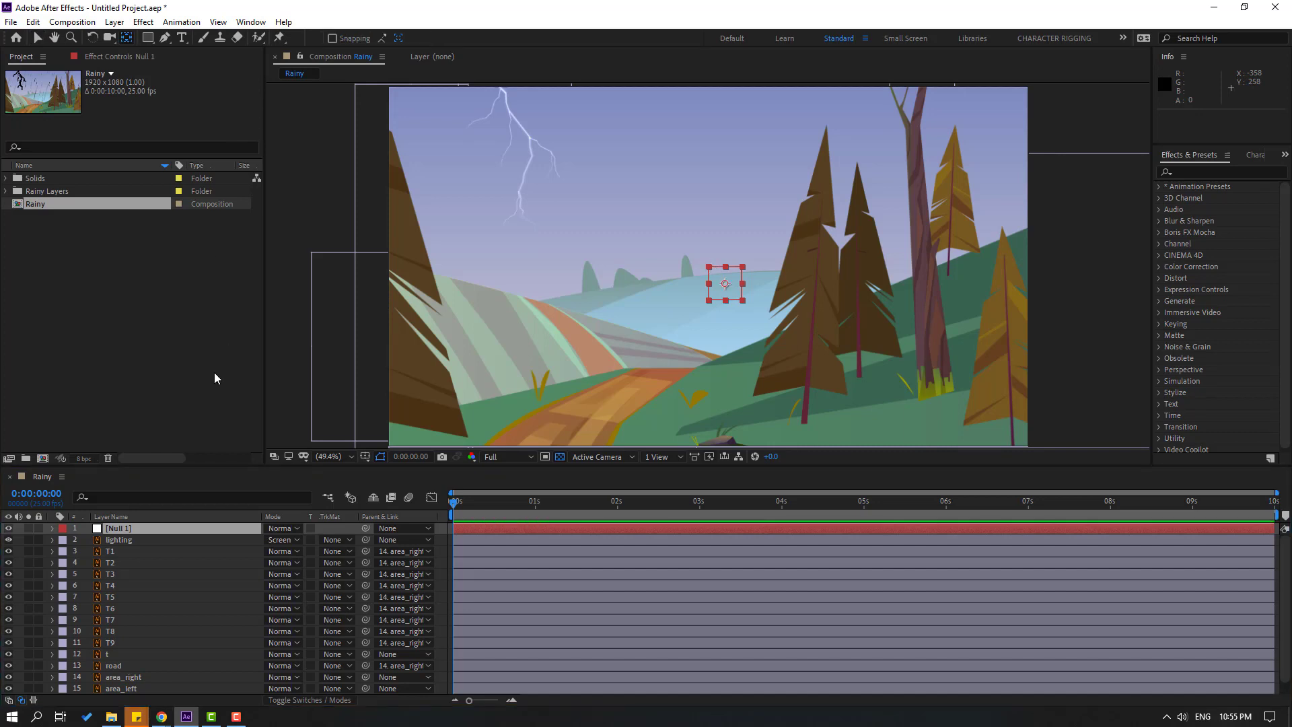
click(37, 39)
Step: Rename the null layer as Camera
click(126, 530)
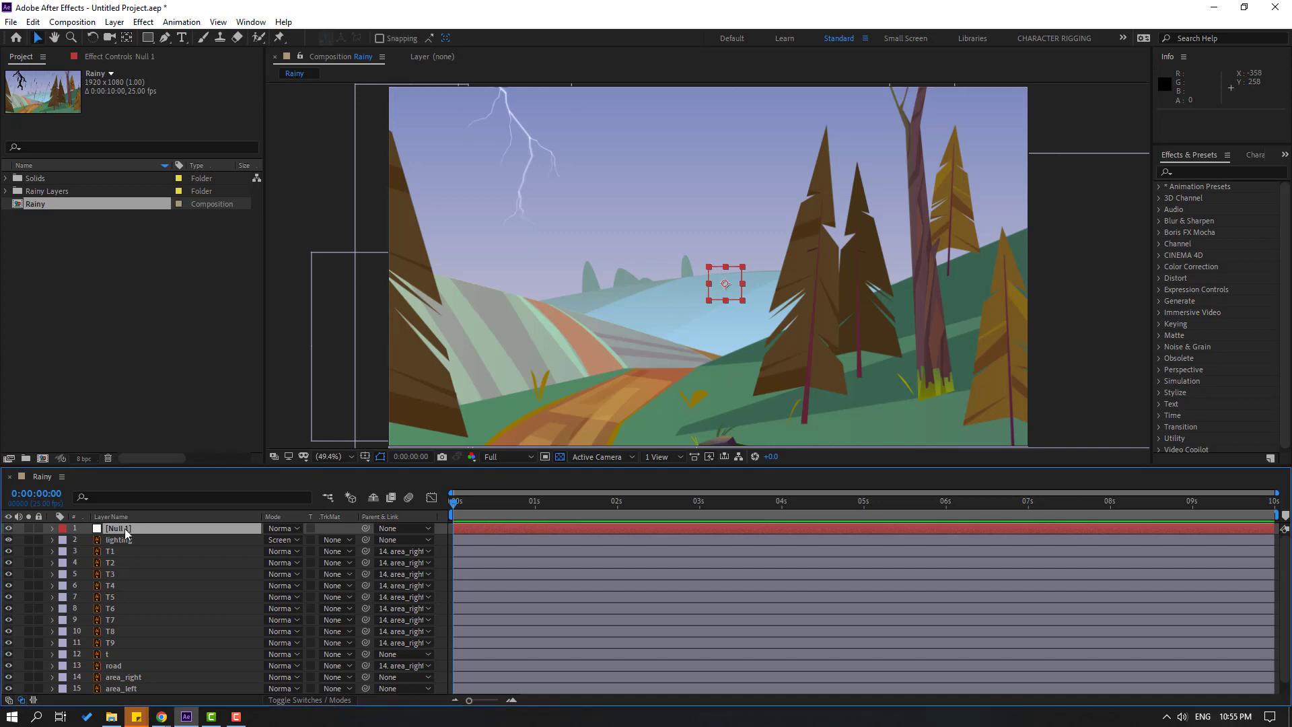
key(Return)
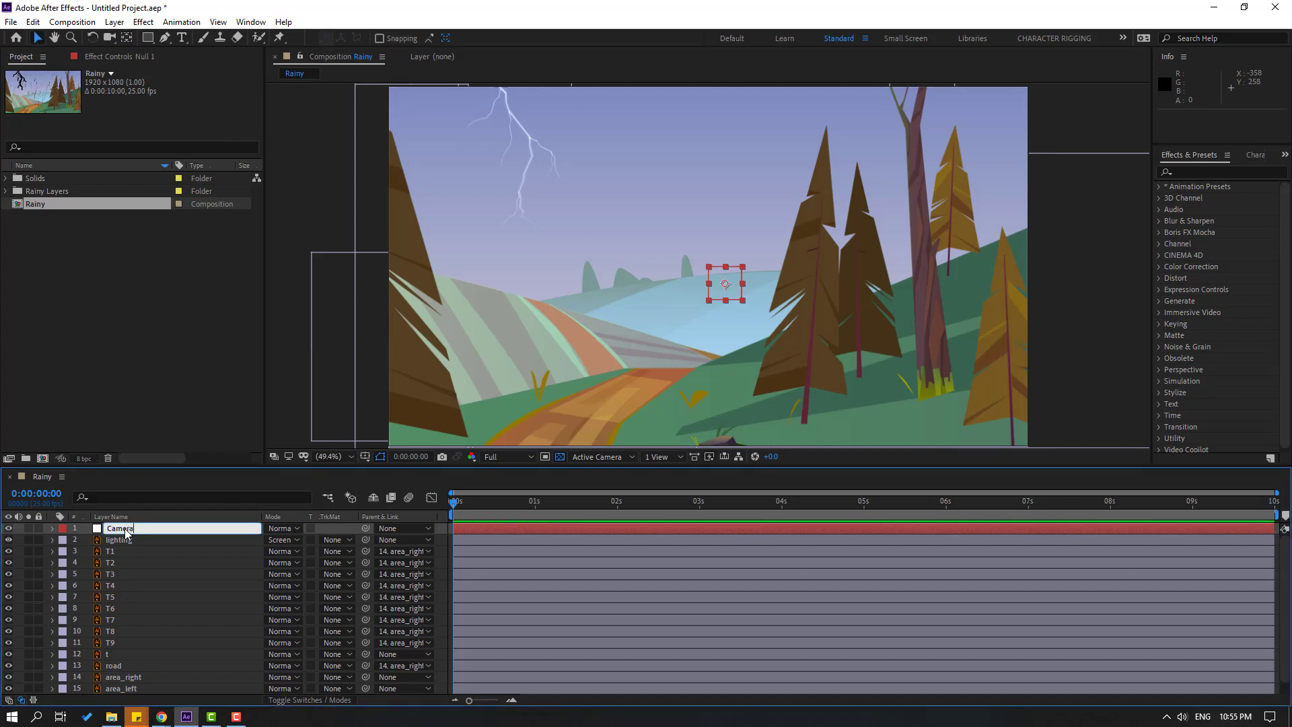
key(Return)
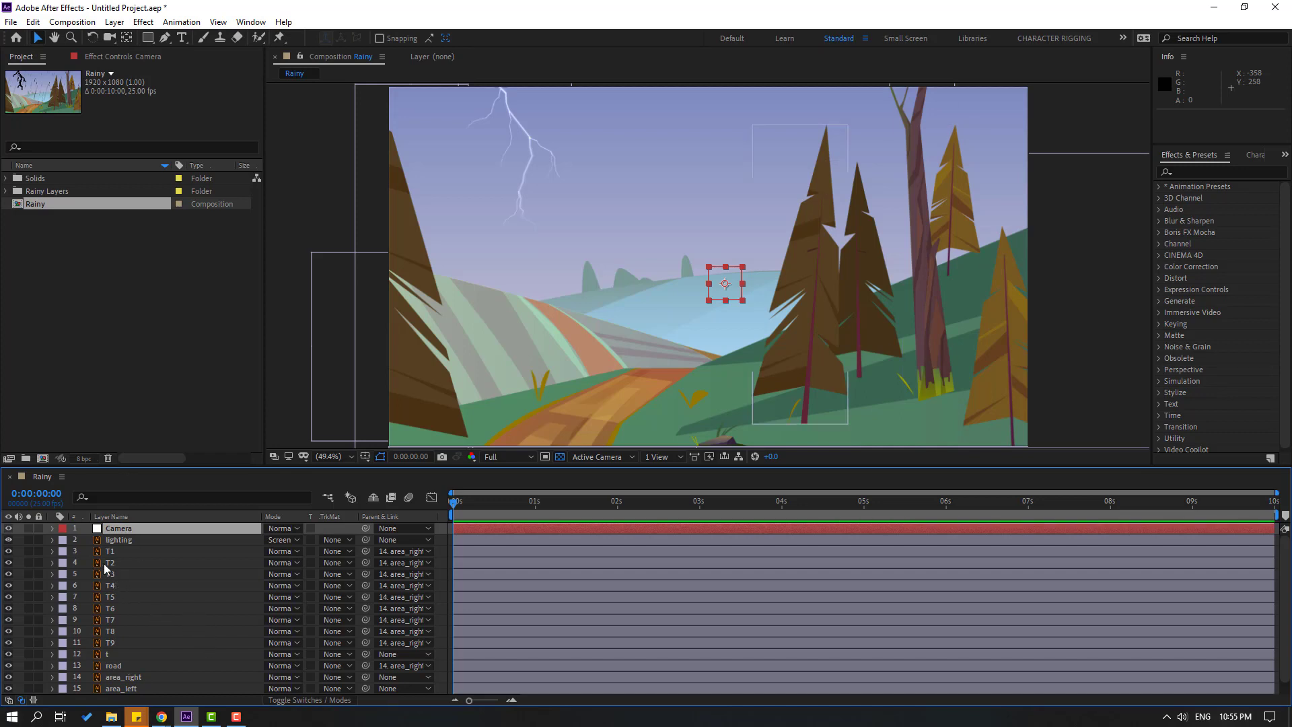
Step: Parent the lighting, area_right, area_left and BG layers to the Camera null, leaving no layer selected
click(120, 541)
drag(365, 540, 127, 529)
scroll(145, 648, down, 1)
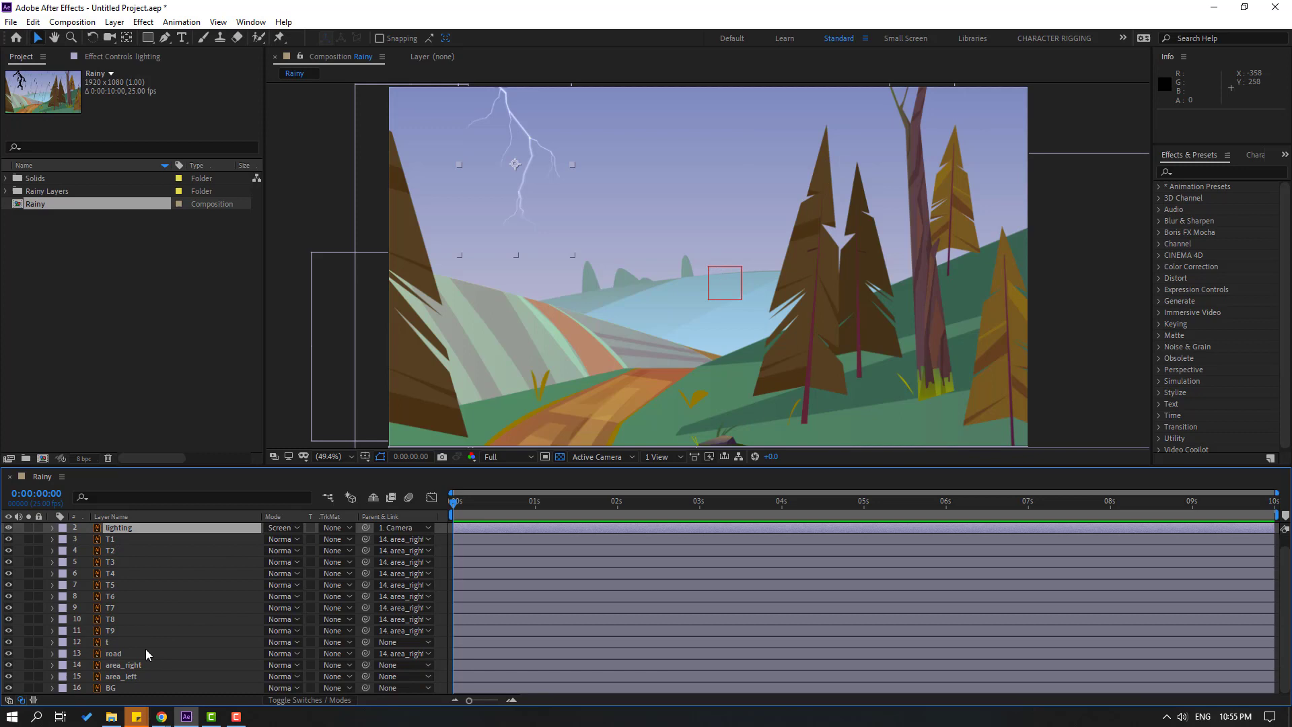
click(112, 687)
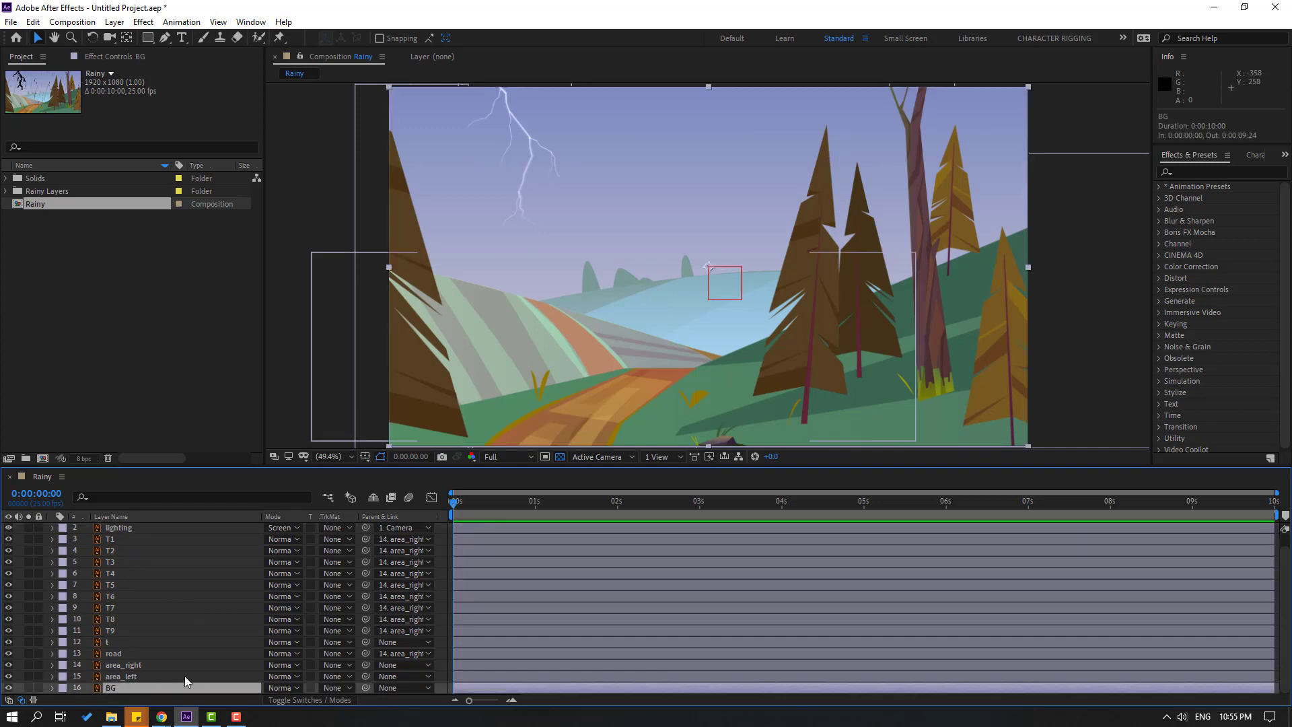
shift+click(121, 678)
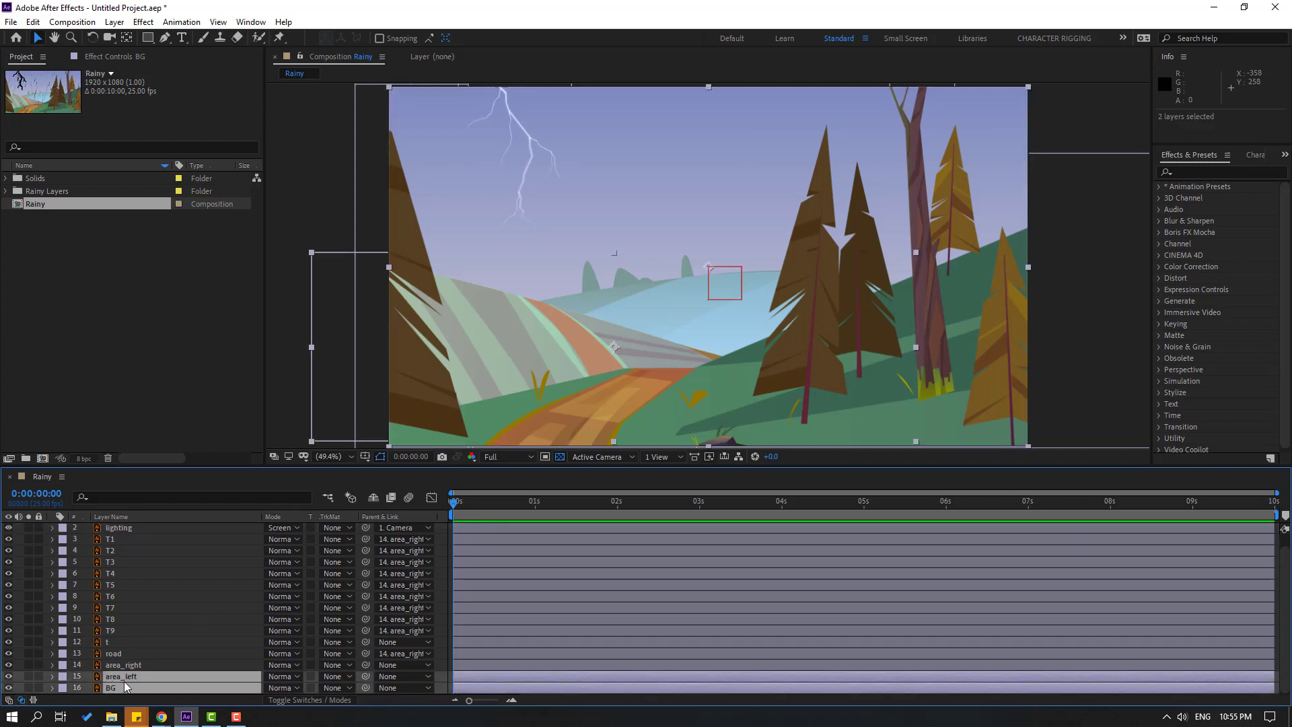
shift+click(128, 666)
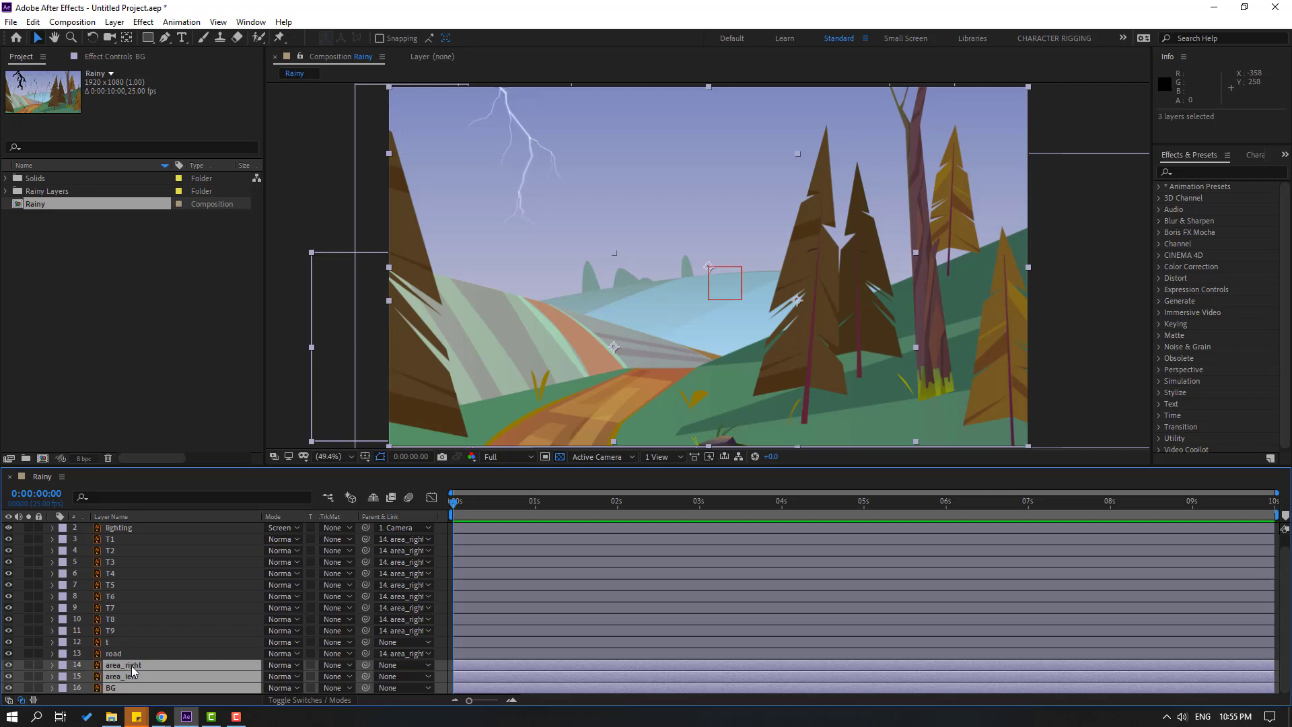
drag(365, 666, 132, 532)
key(ctrl+shift+a)
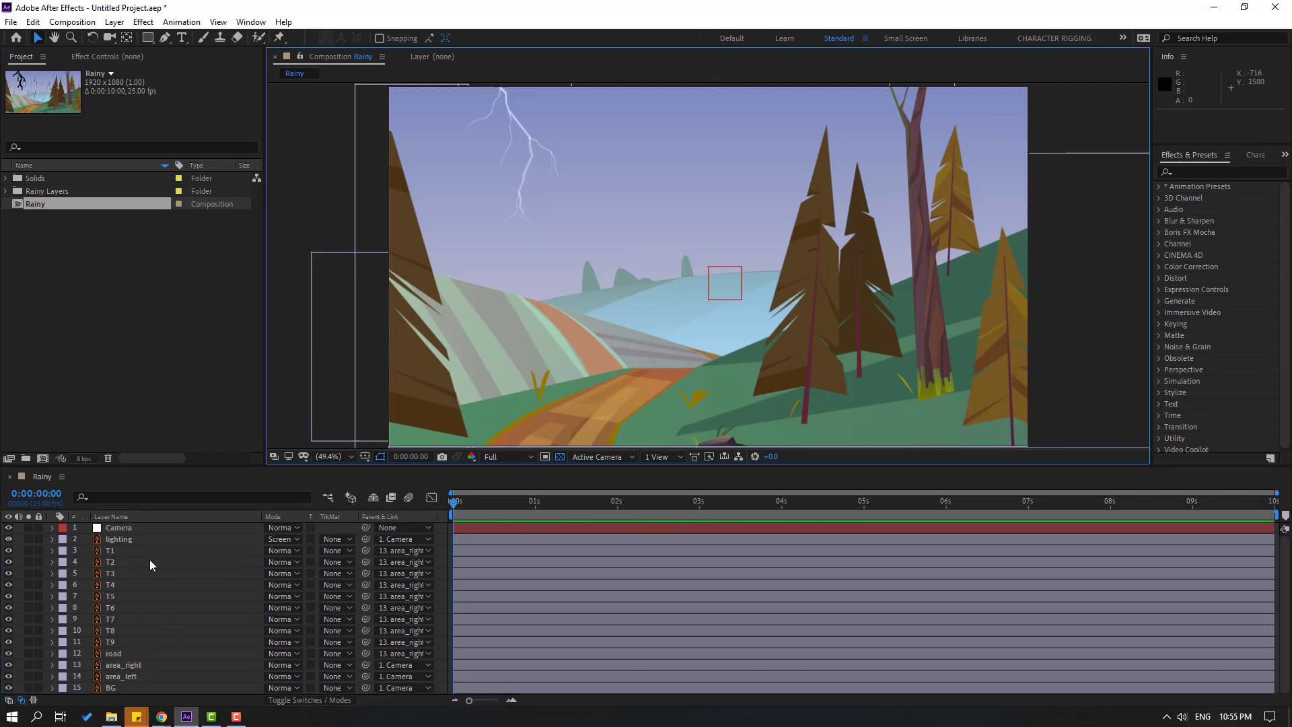
Step: Set a Scale keyframe on the Camera null at 0 seconds
click(117, 529)
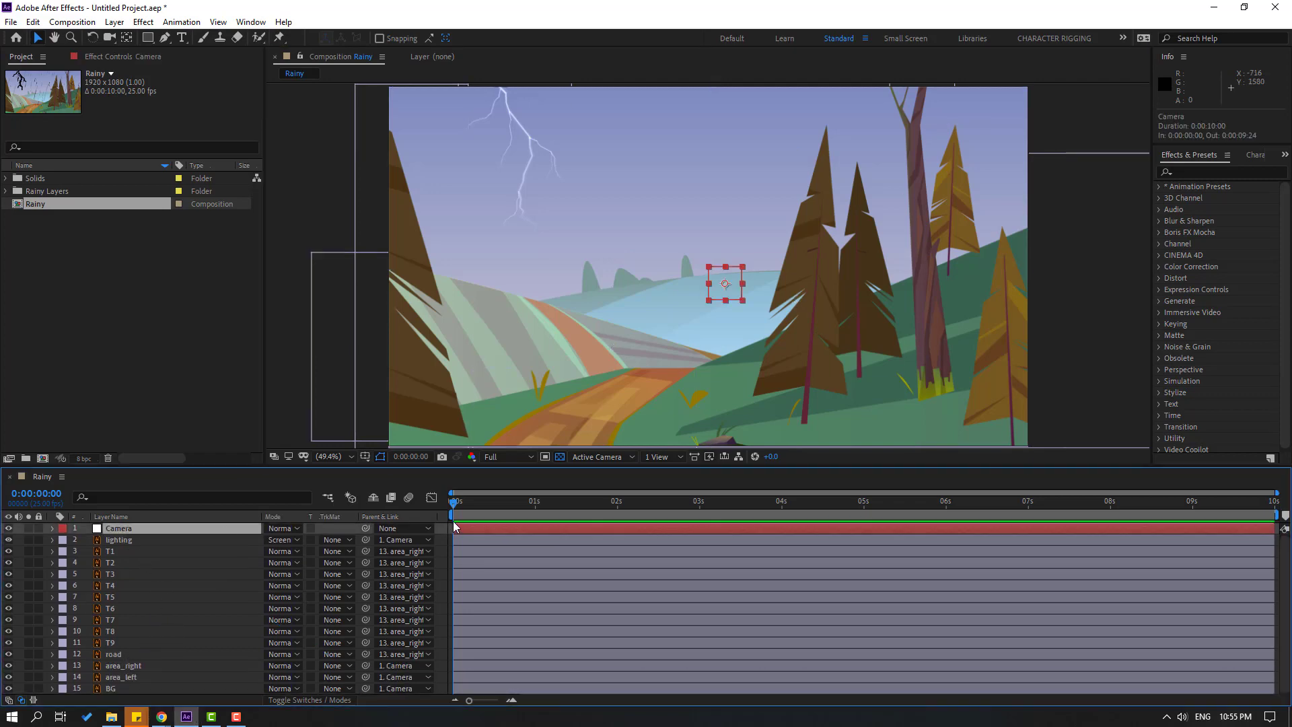
key(s)
click(86, 540)
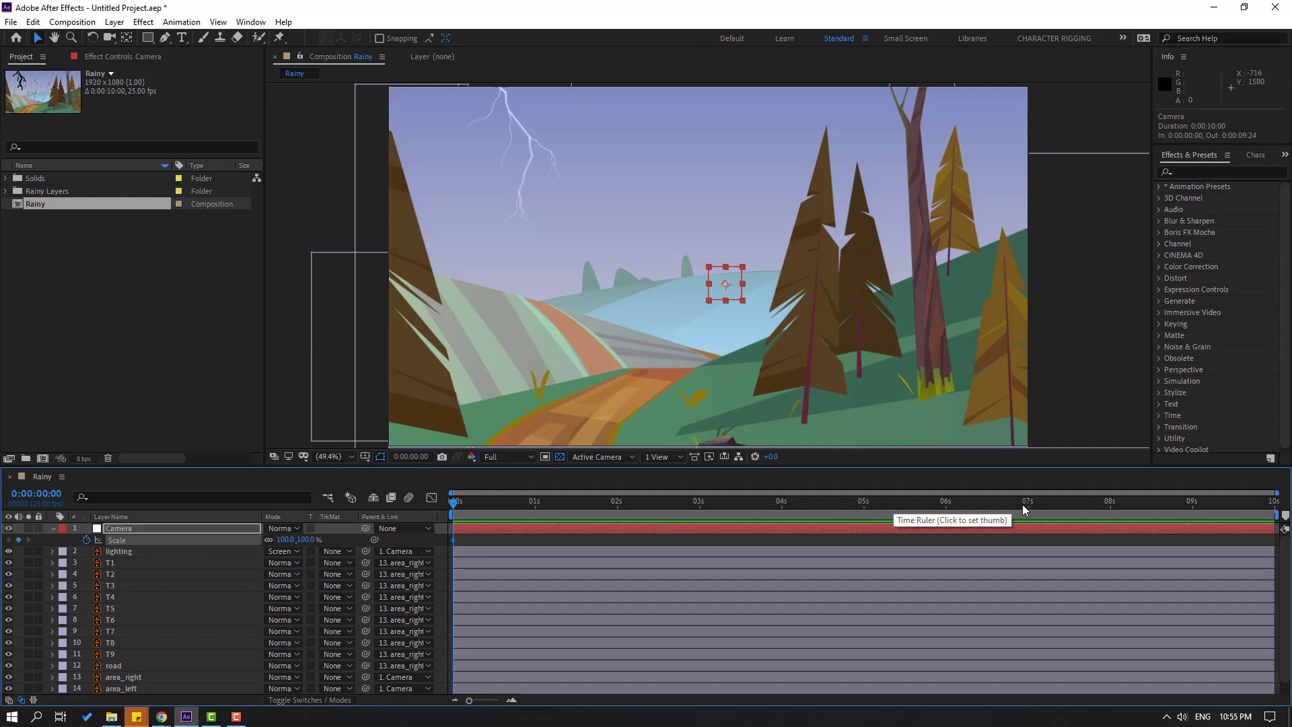
Step: End the work area at 0:00:07:00 and trim the composition to it
drag(1017, 509, 1033, 511)
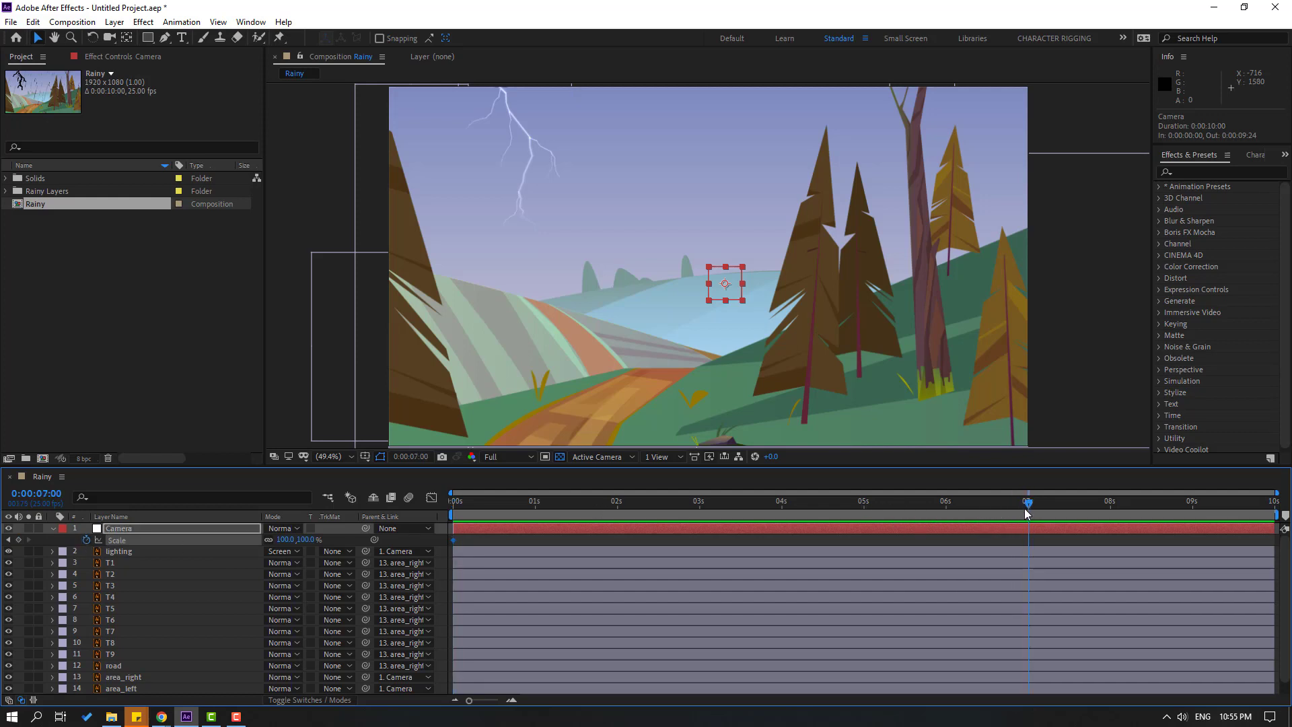
key(n)
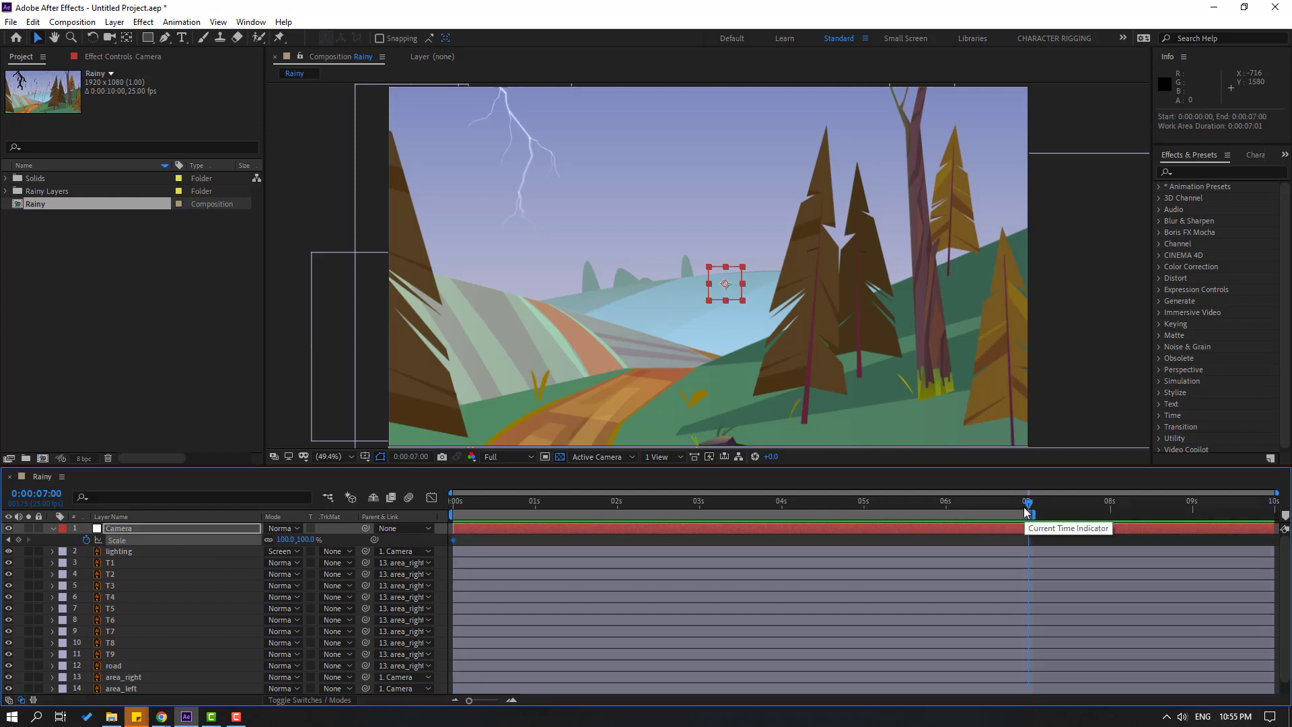
right_click(944, 515)
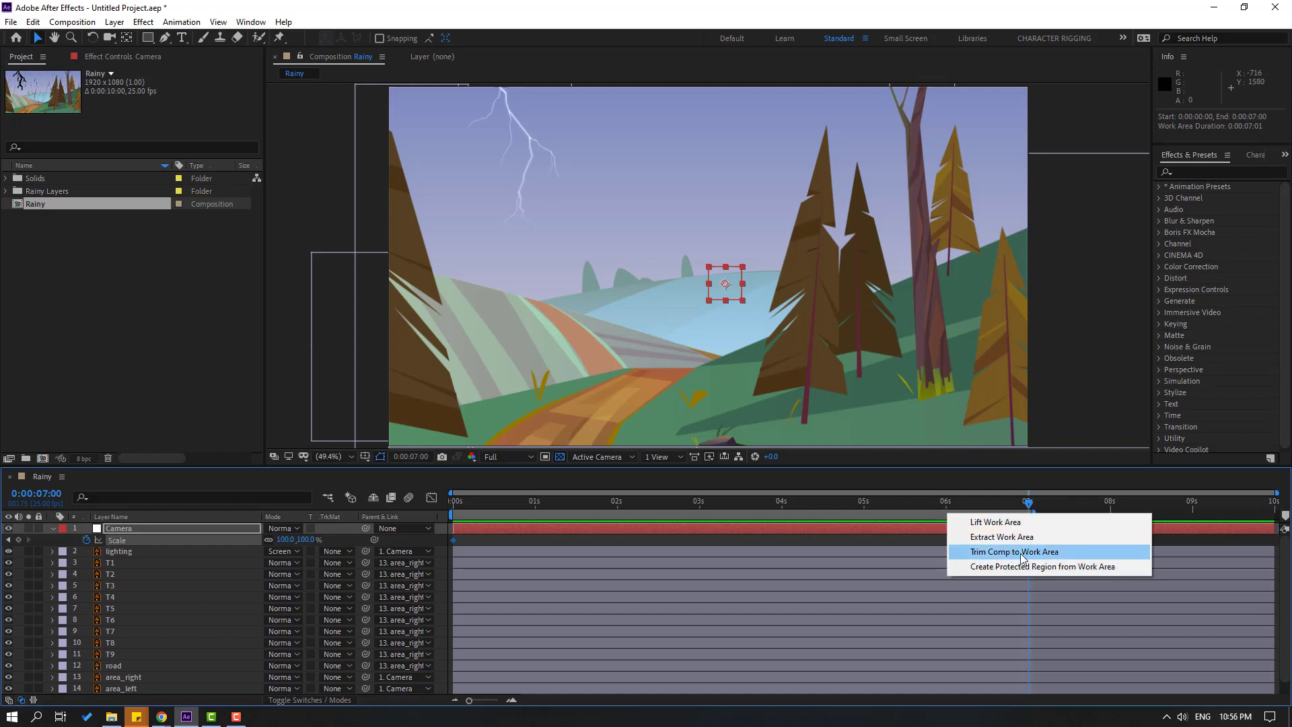
click(1041, 552)
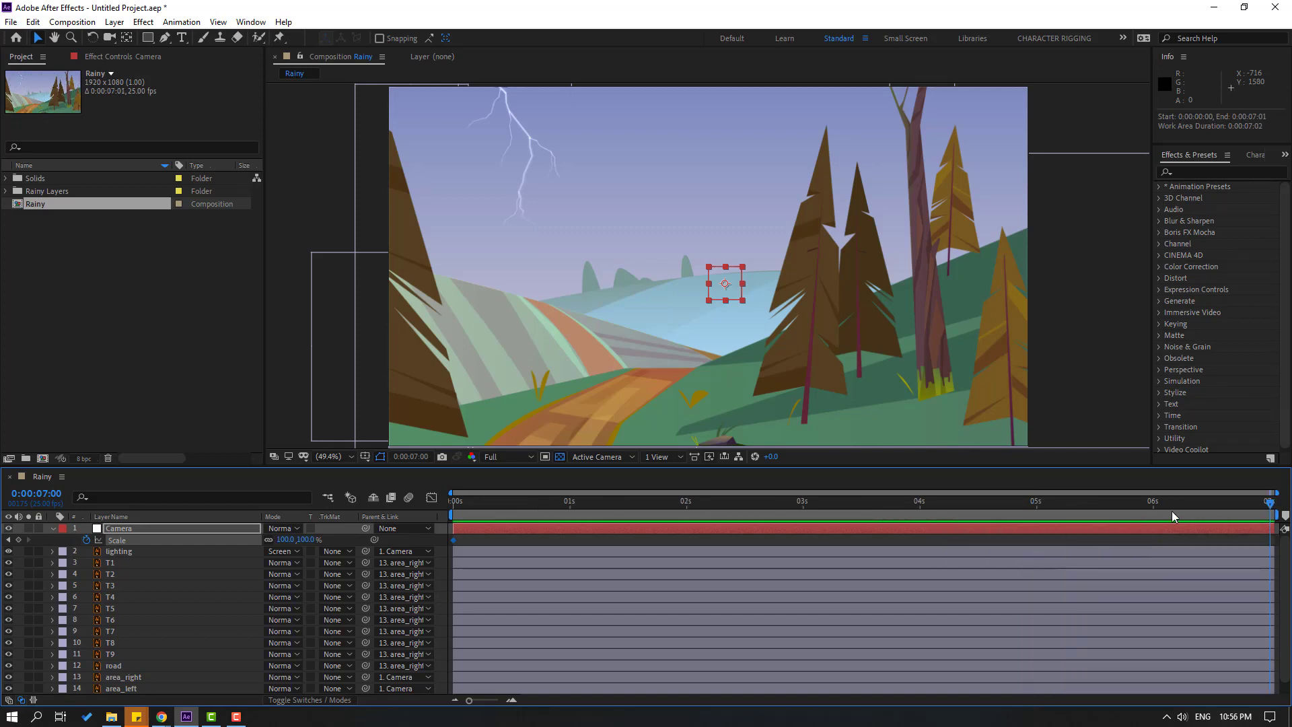
Step: Set the Camera null's Scale to 115% at 0:00:07:00, preview the zoom, and return to the start
click(1233, 511)
text(115)
key(Return)
key(space)
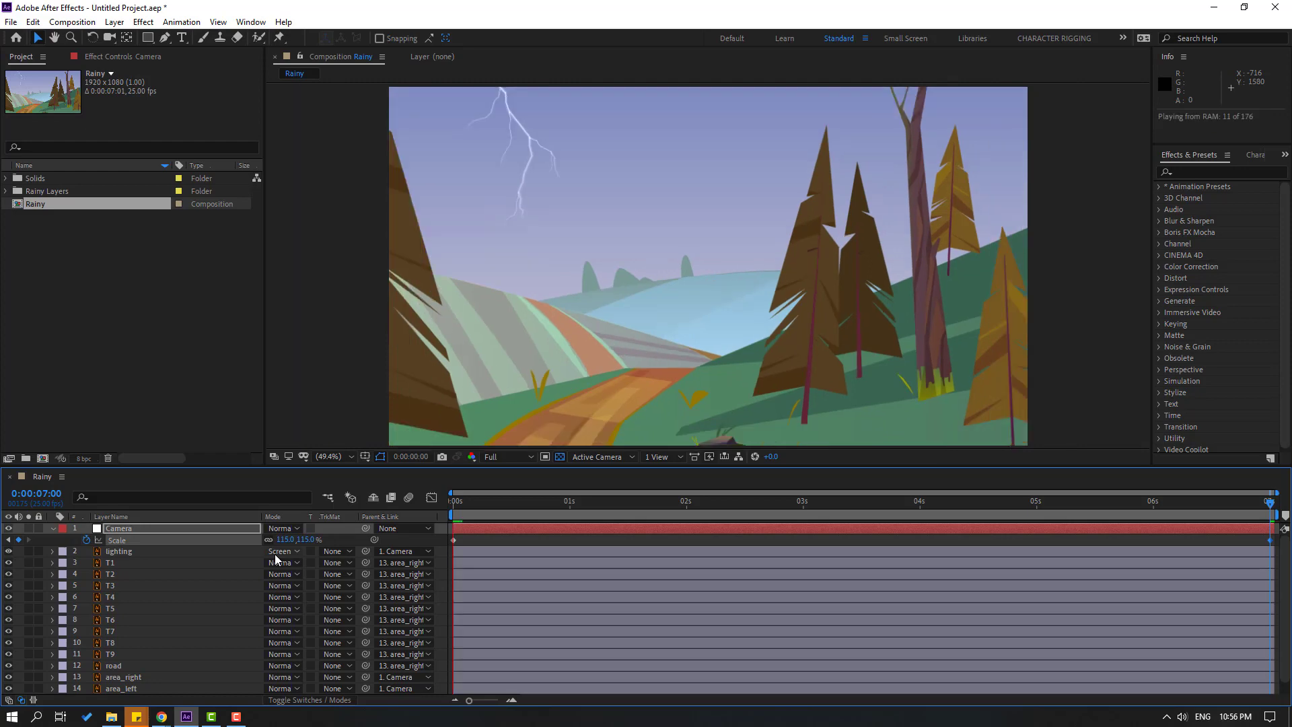
click(667, 501)
key(Home)
Step: Check what the area_right layer covers by toggling its visibility, and set a Position keyframe on it at 0 seconds
scroll(158, 589, down, 1)
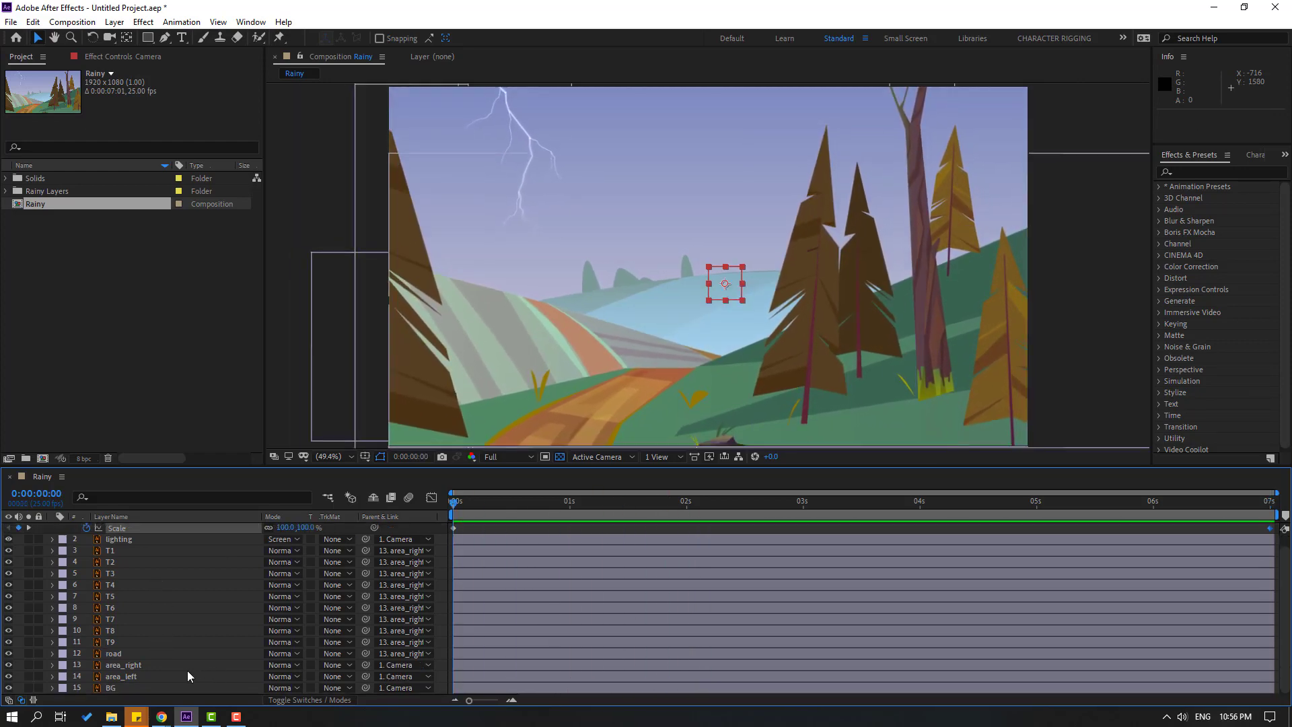
click(139, 667)
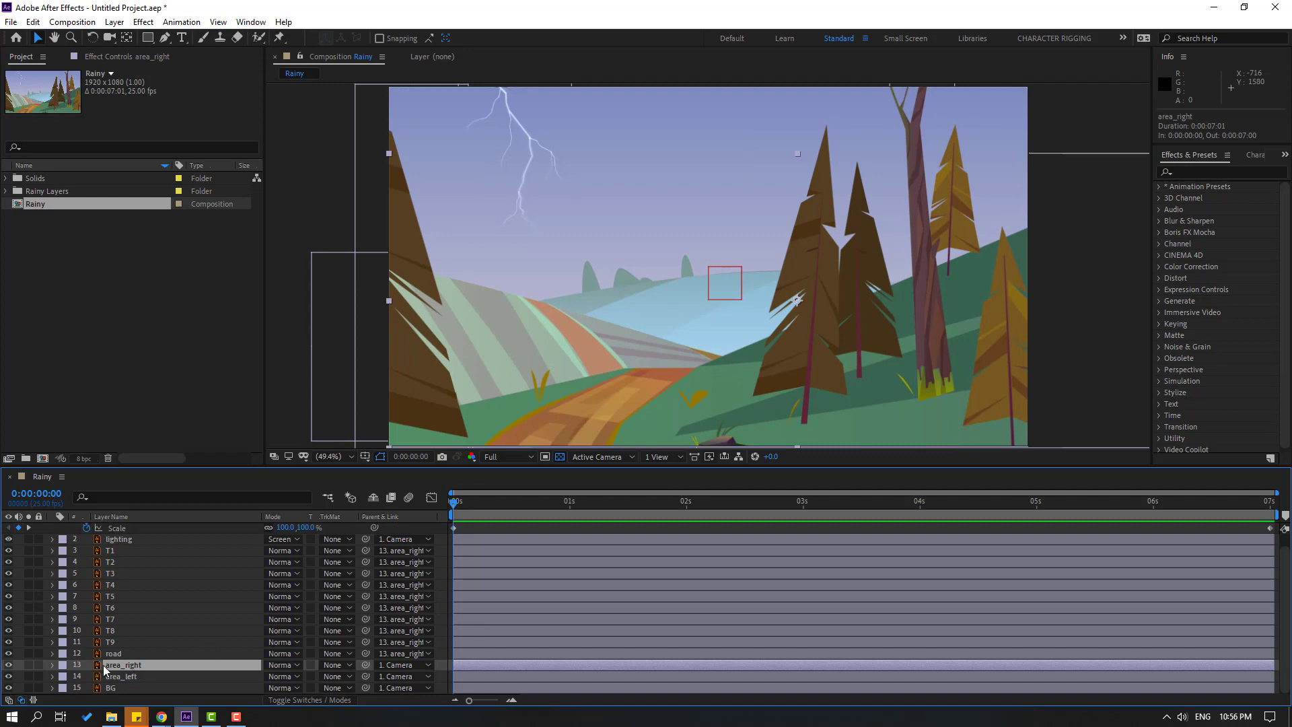
click(9, 666)
click(10, 665)
key(p)
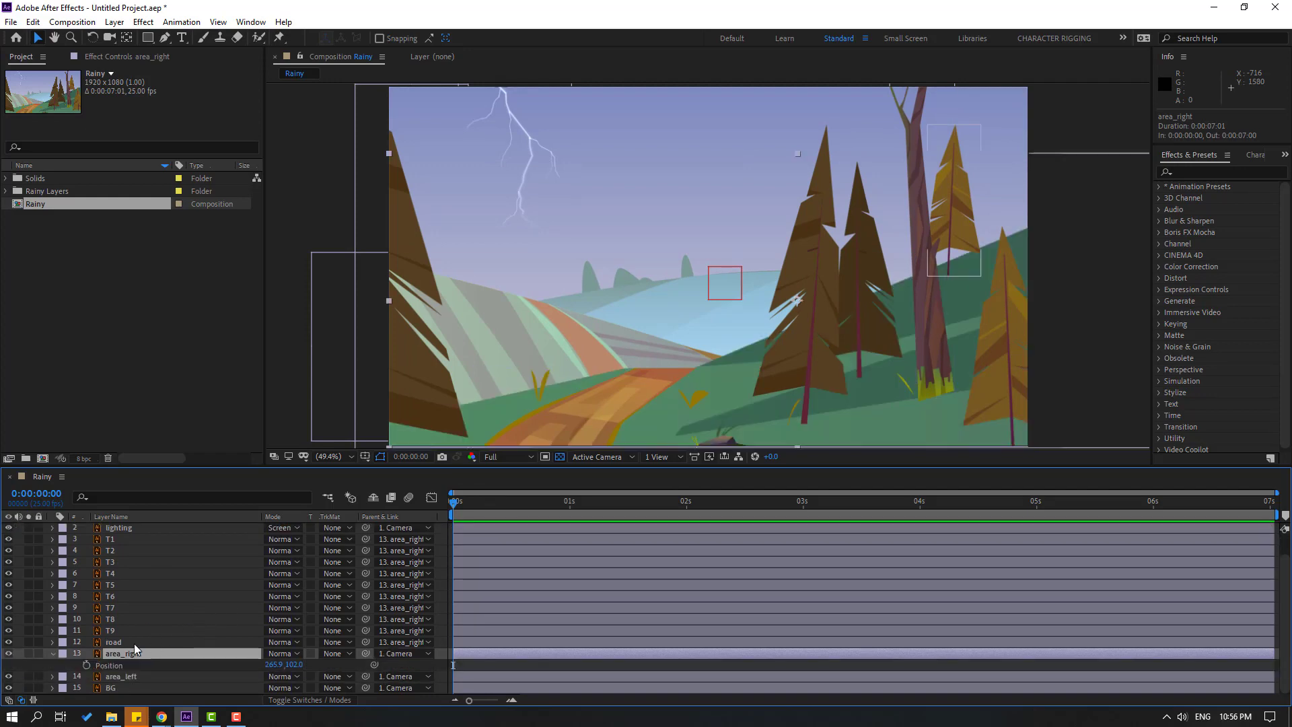
click(86, 664)
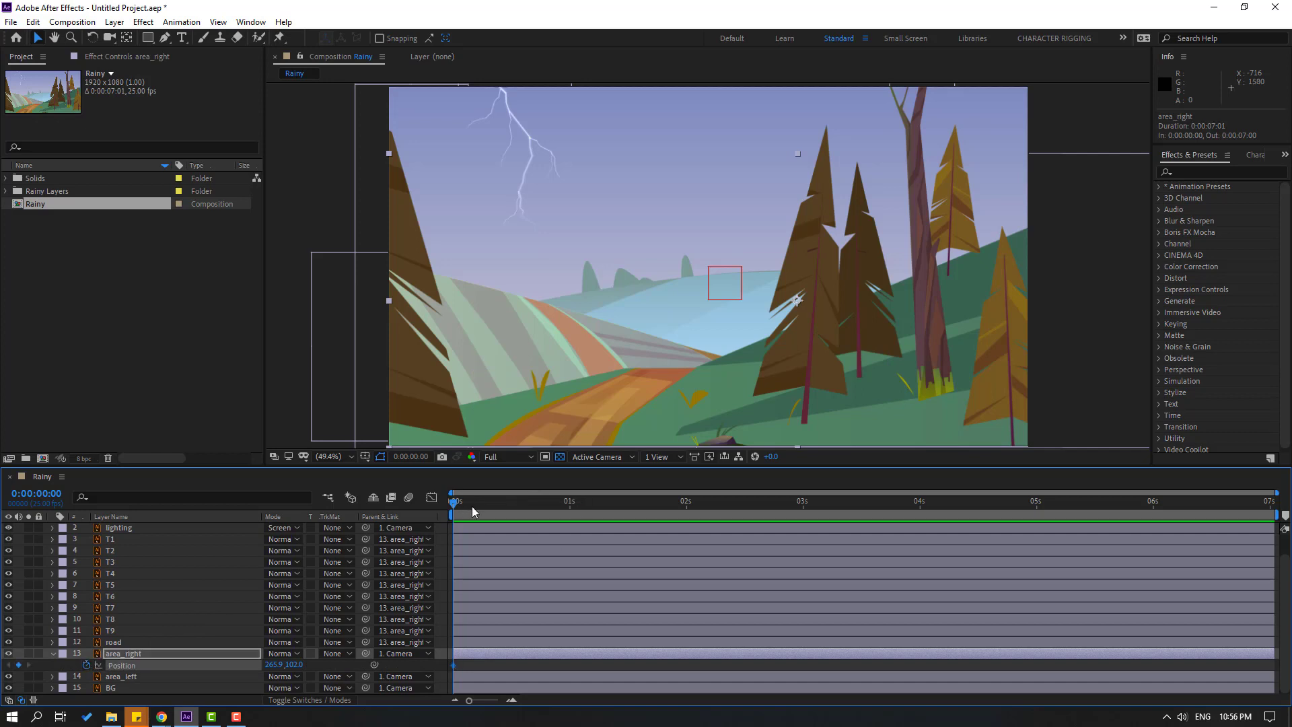
Step: Set area_right's Y position to 136.0 at 0:00:07:00 and preview the movement
drag(471, 506, 1269, 506)
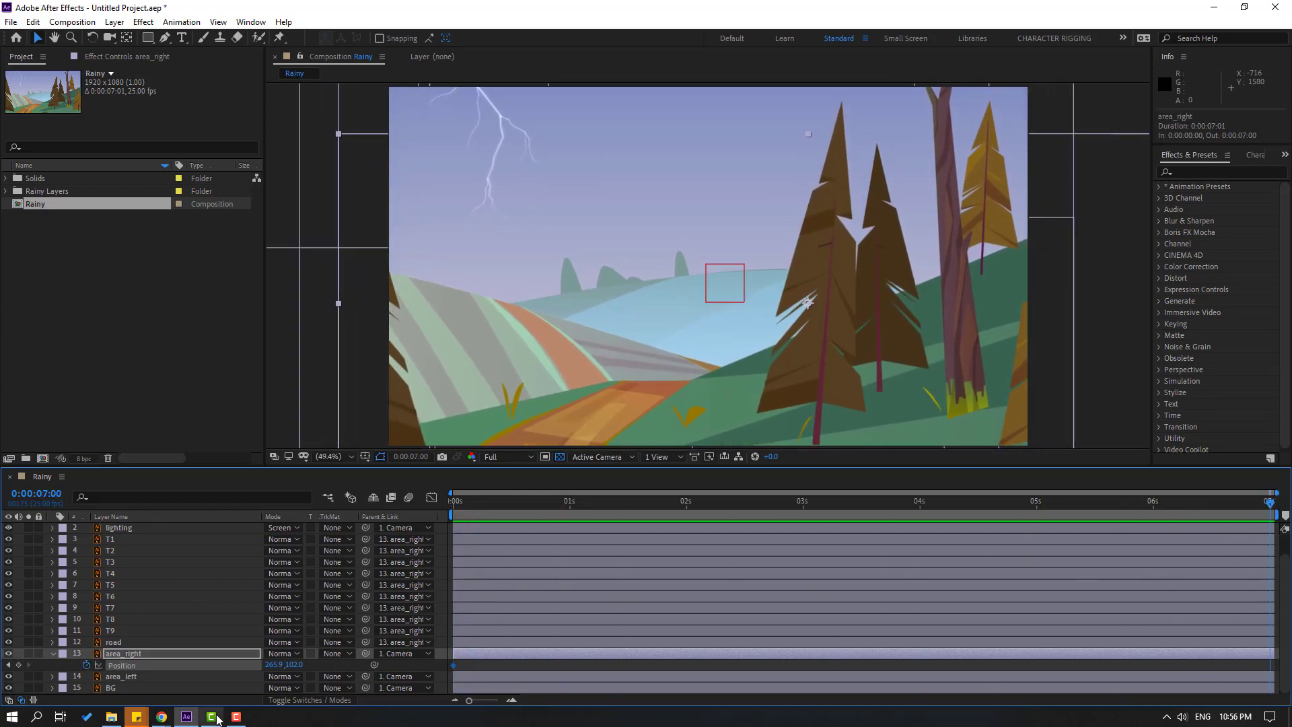
drag(294, 664, 324, 669)
key(space)
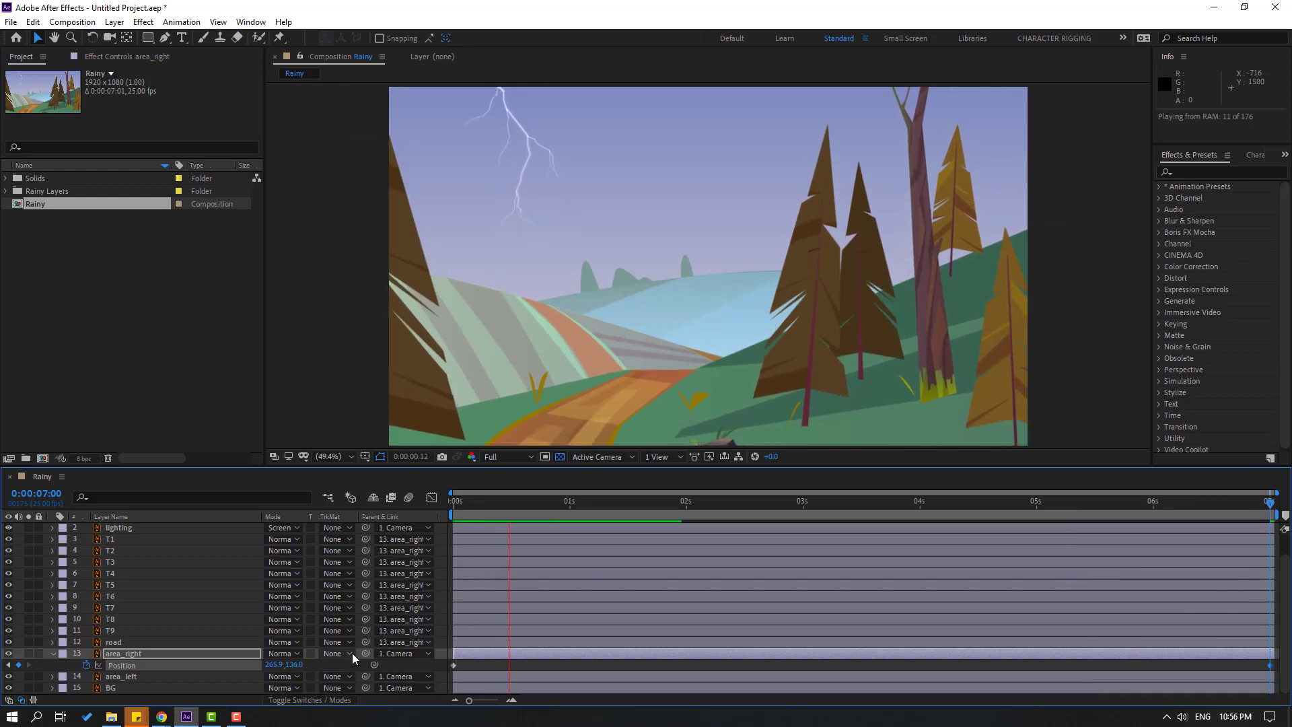
key(space)
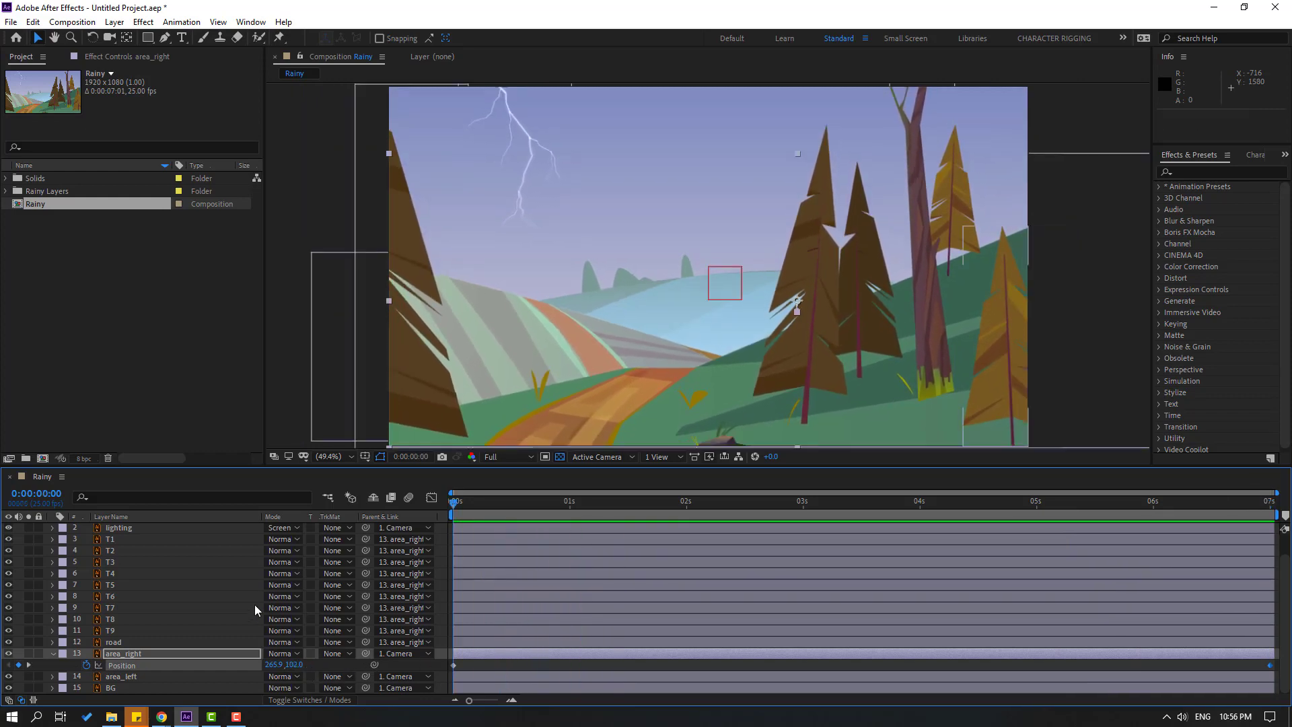
Step: Check area_left by toggling its visibility, and keyframe its Position at 0 seconds with X at -252.0
click(135, 676)
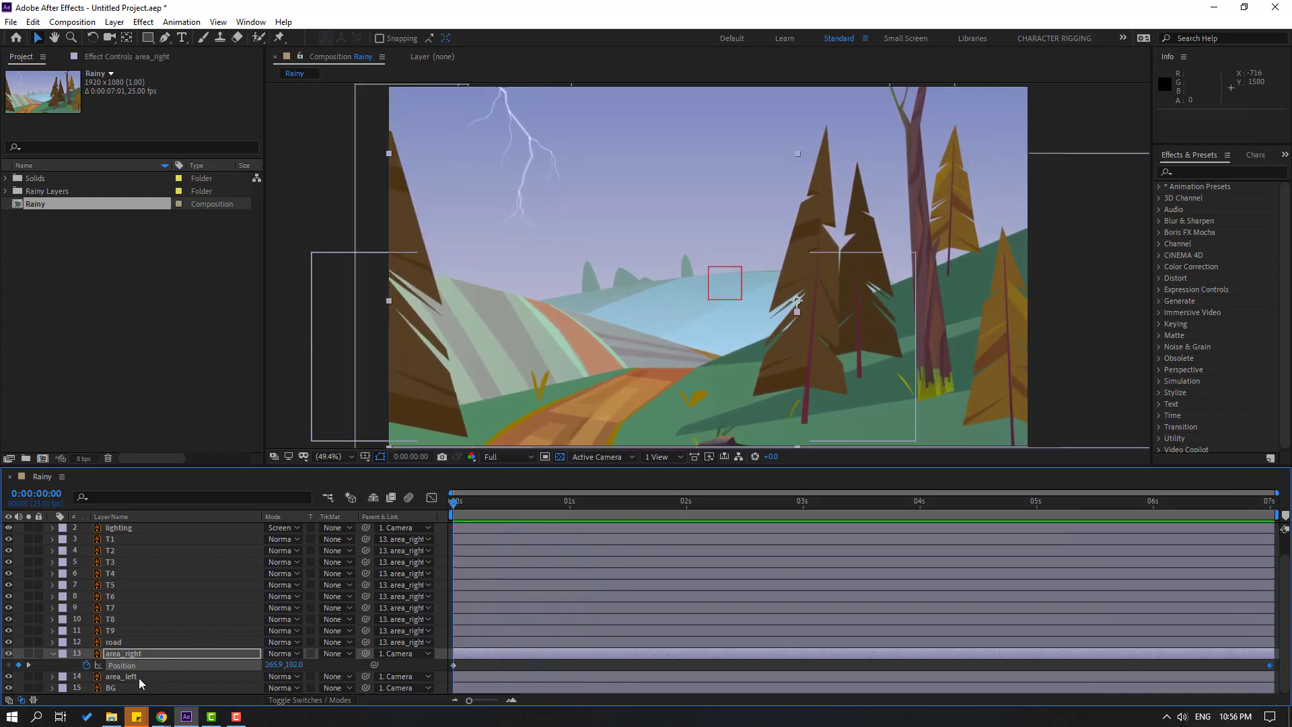
click(8, 681)
click(9, 679)
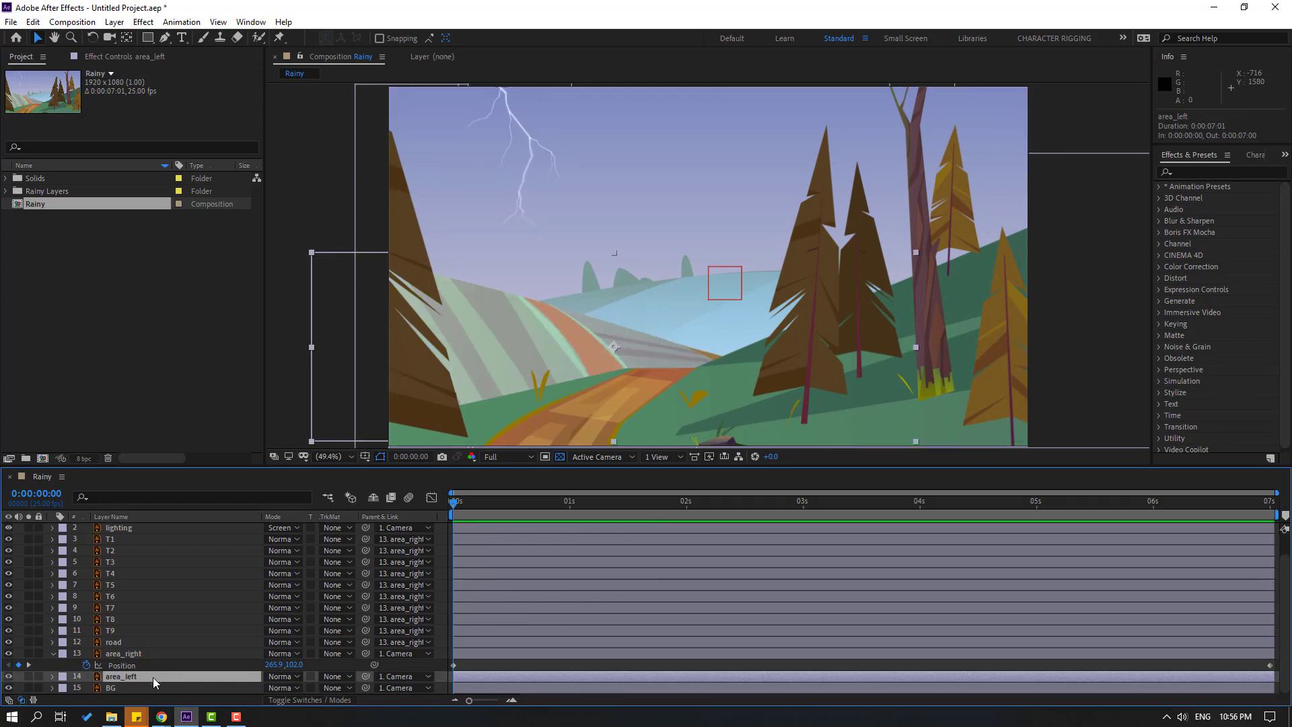
key(p)
click(86, 675)
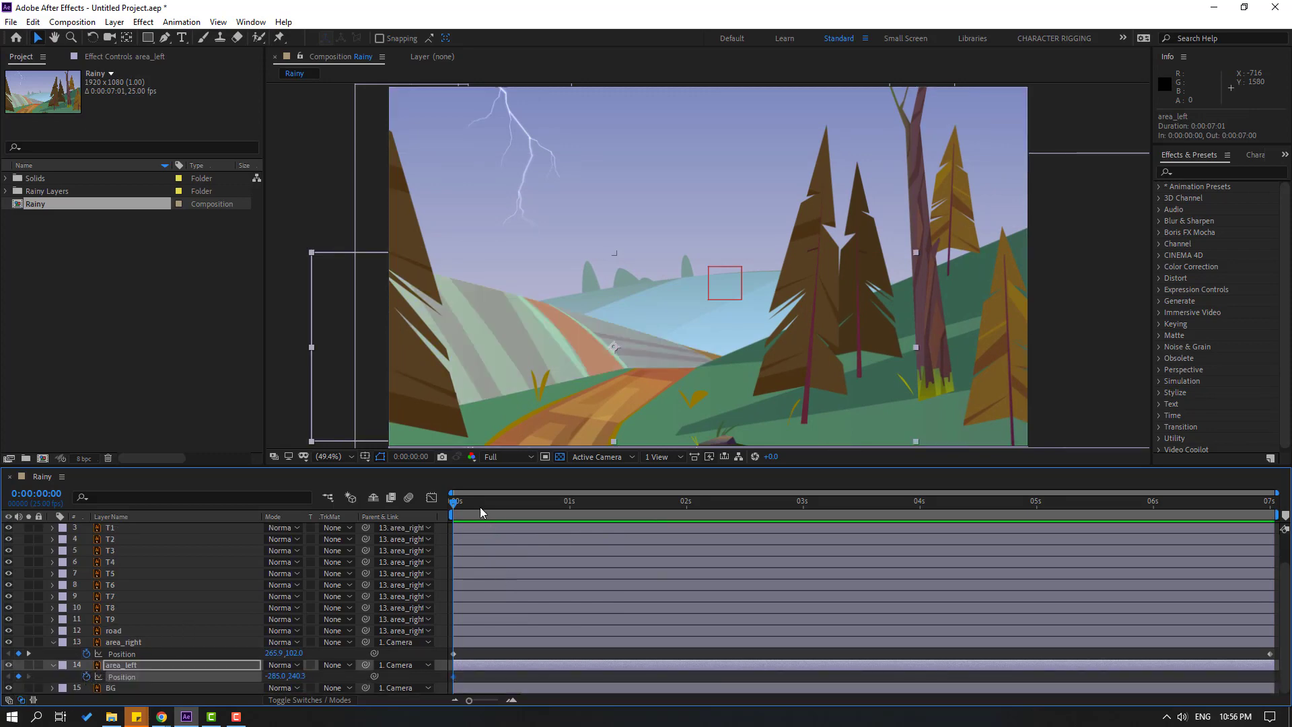
drag(275, 675, 550, 577)
Step: Set area_left's Position to -301.0, 272.3 at 0:00:07:00 and preview the animation
drag(474, 500, 1268, 500)
drag(275, 675, 321, 678)
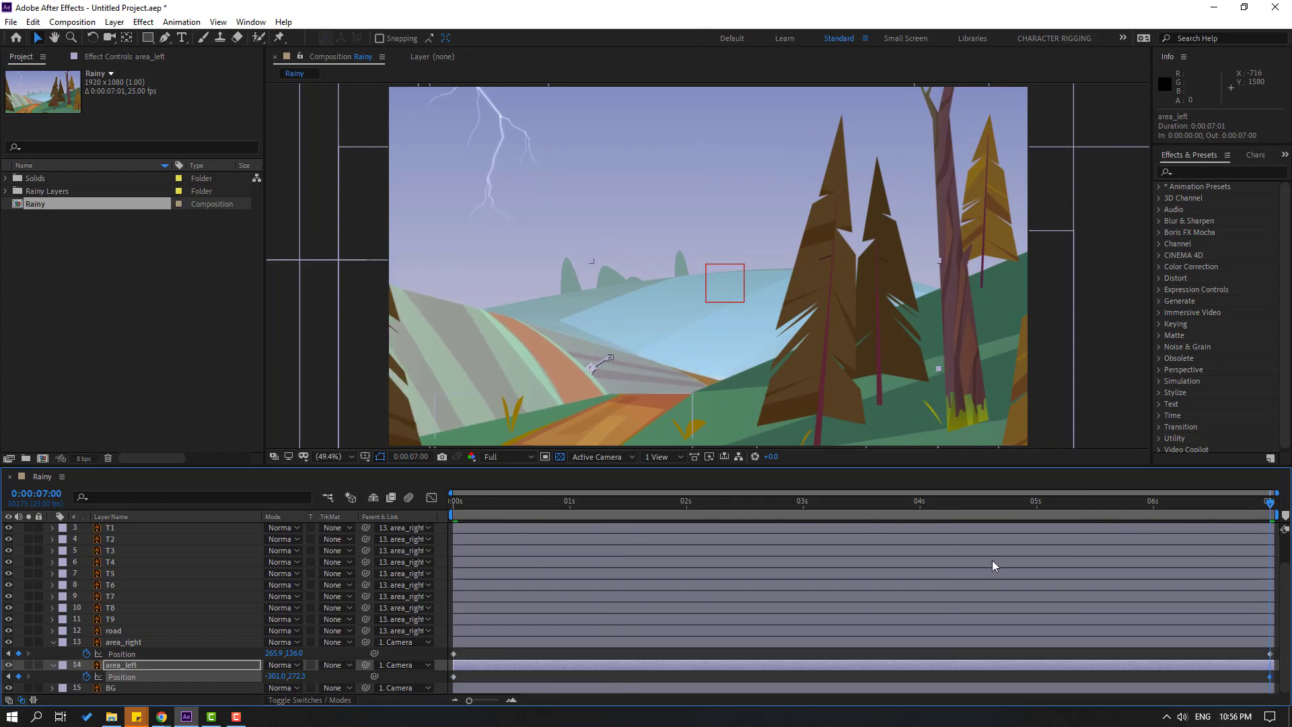
key(space)
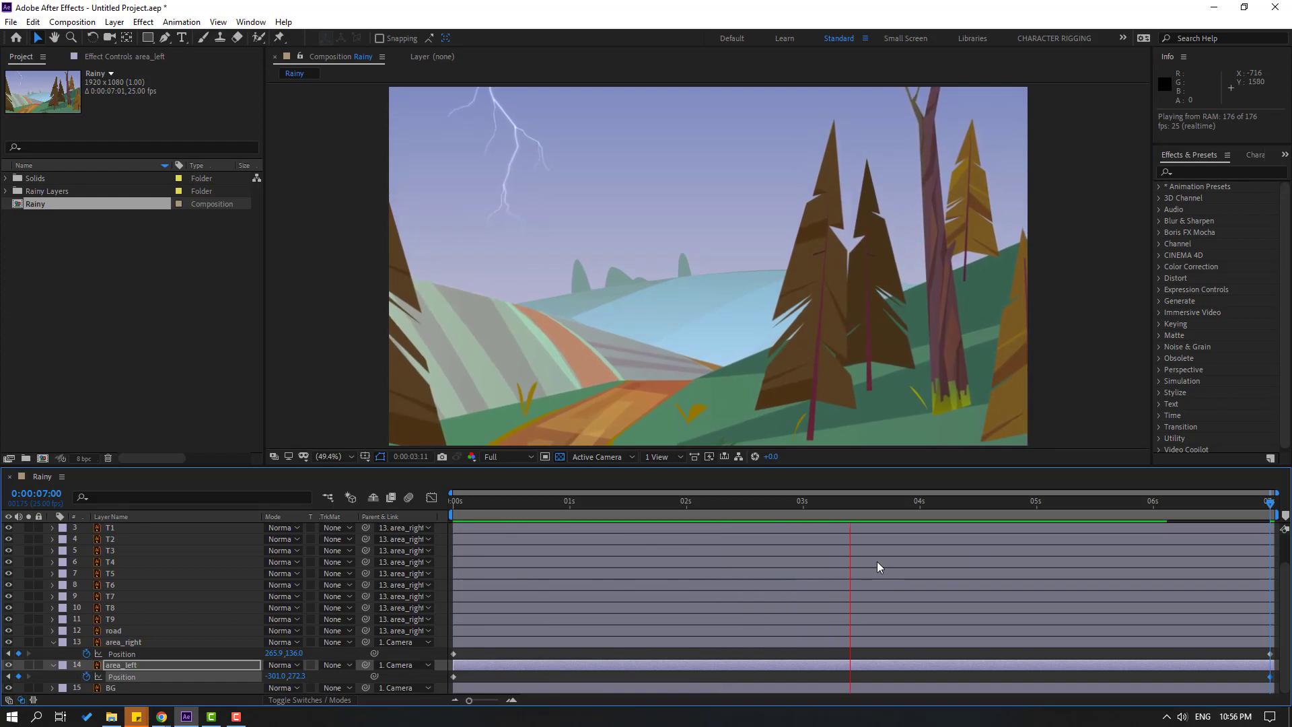
key(space)
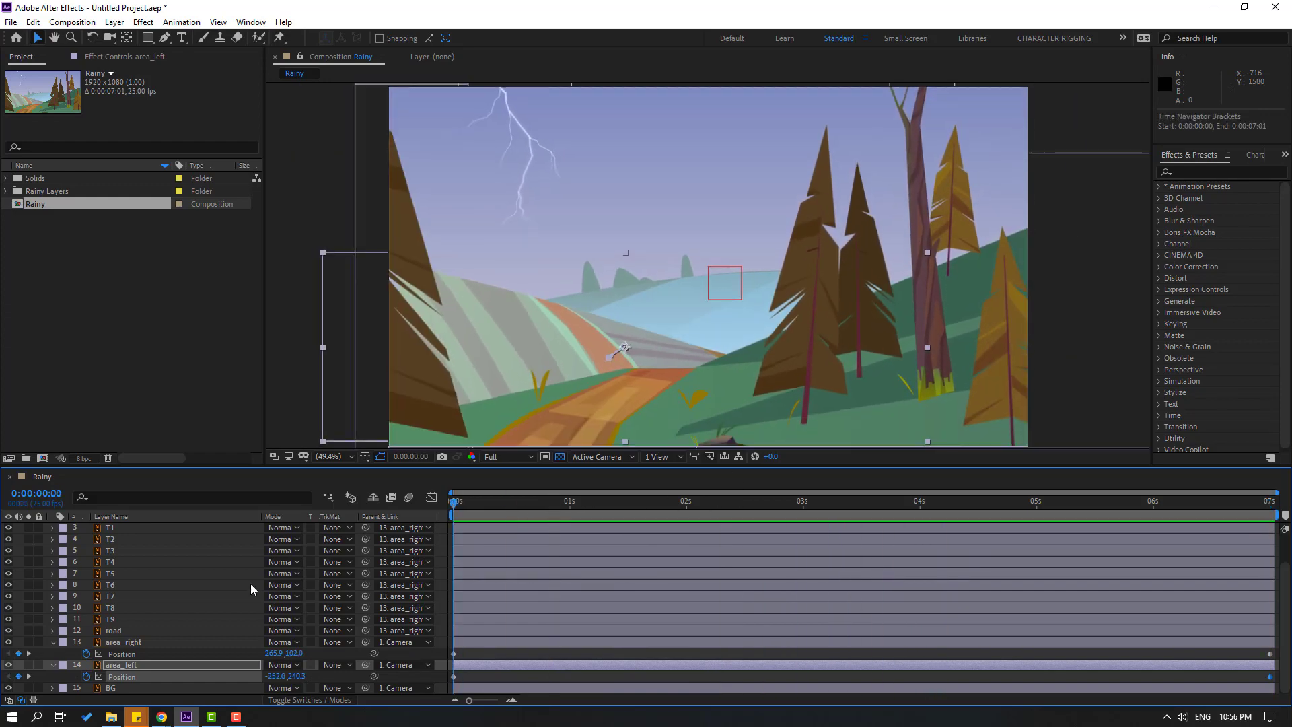
Step: Set a Position keyframe on the BG layer at 0 seconds
click(111, 687)
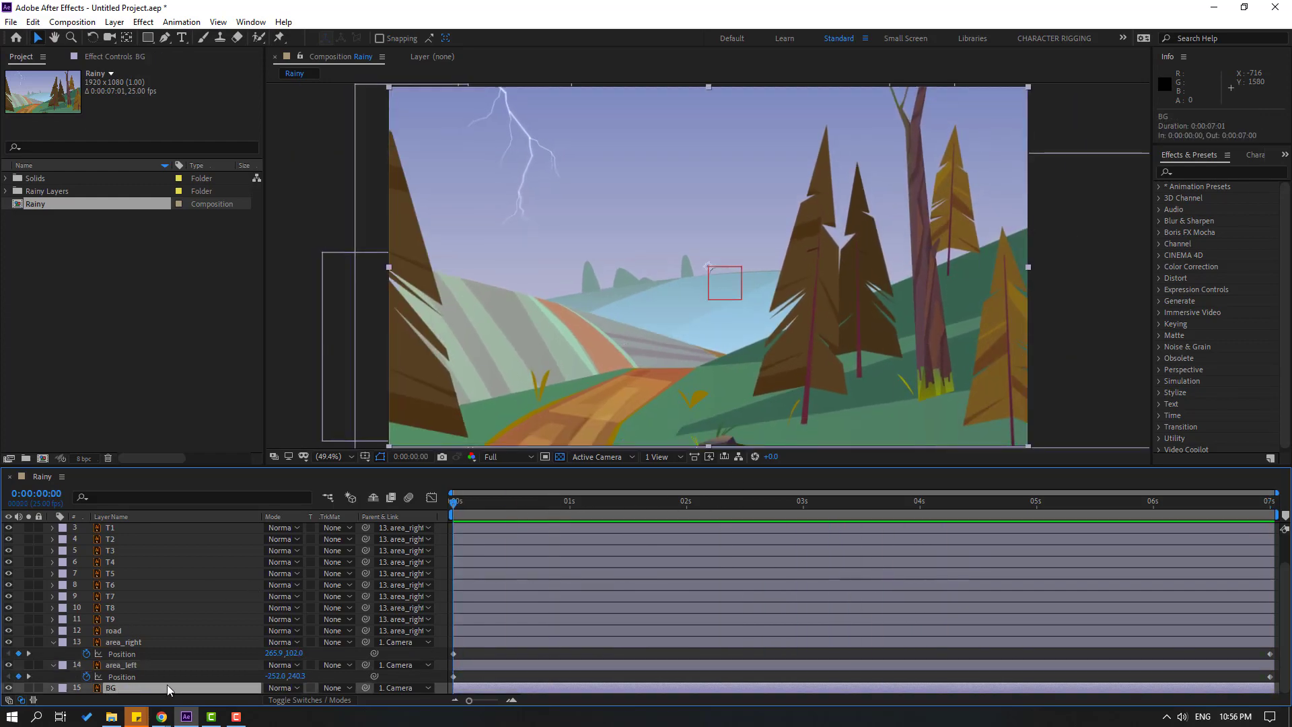
key(p)
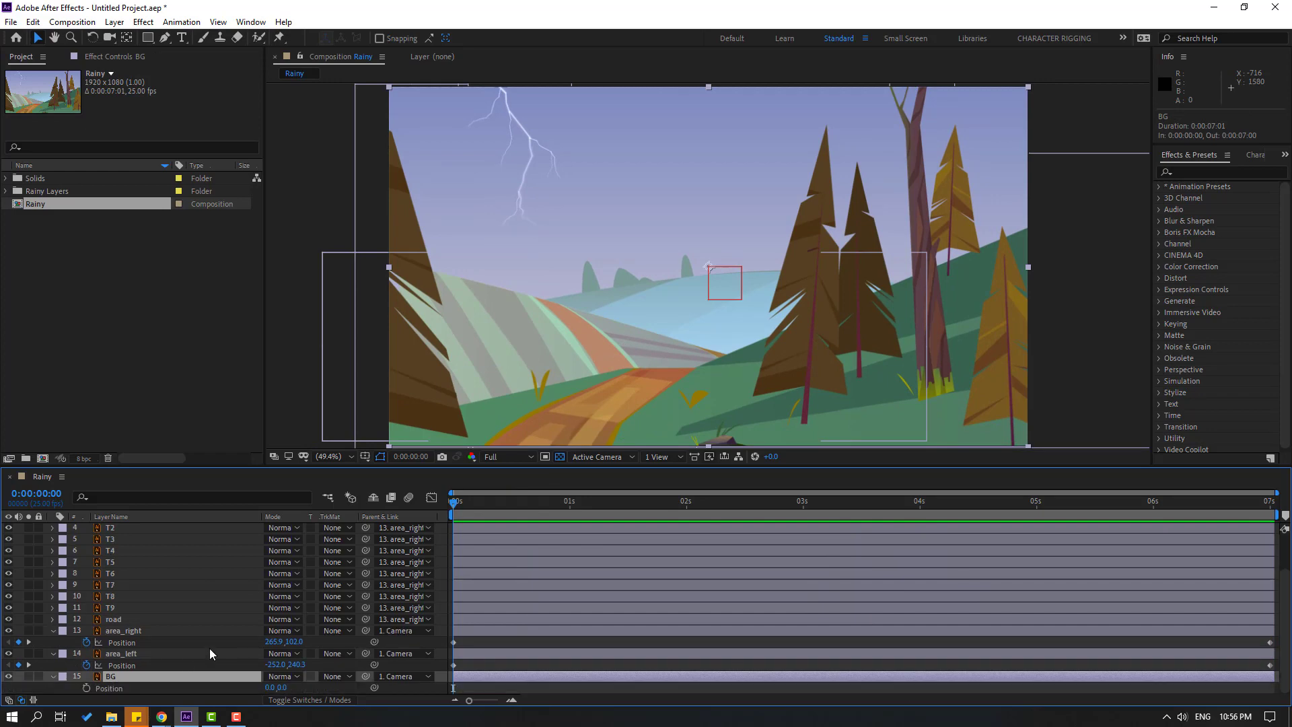
click(86, 688)
Step: Set BG's Y position to -42.0 at 0:00:07:00 and preview the animation, returning to the start of the composition
drag(464, 512, 1270, 511)
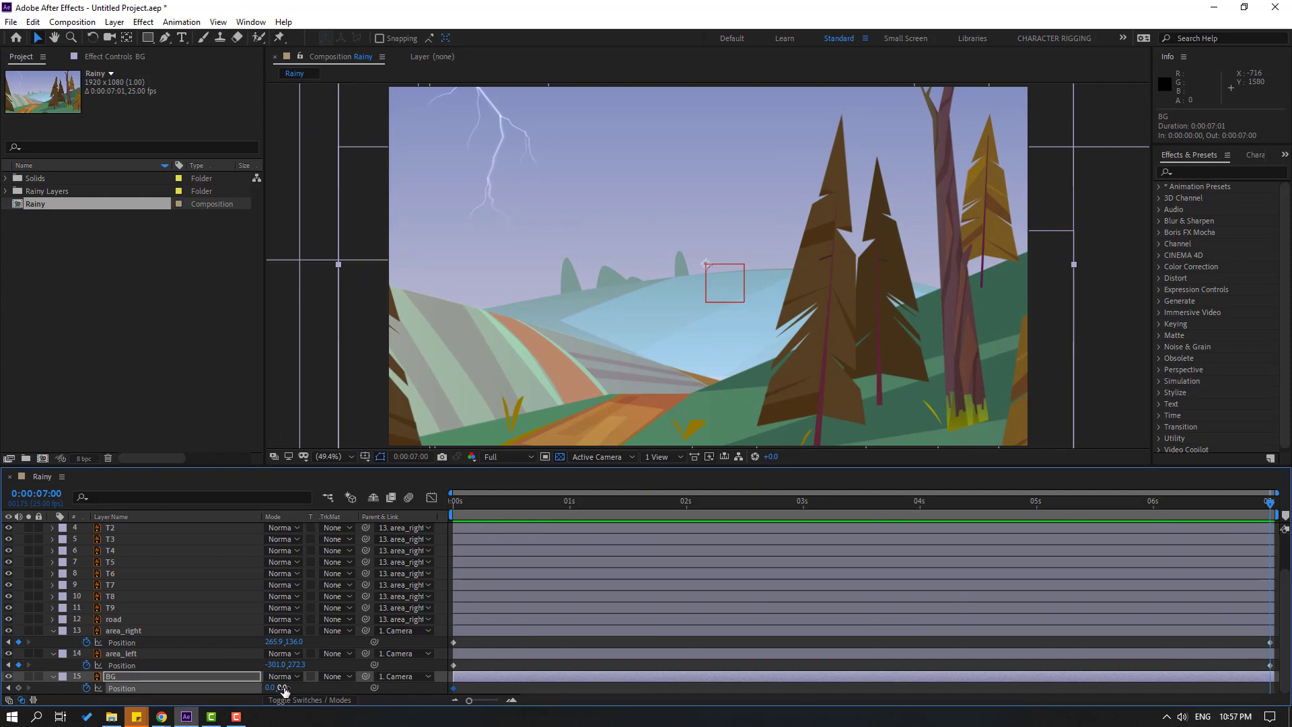
drag(283, 691, 250, 693)
key(space)
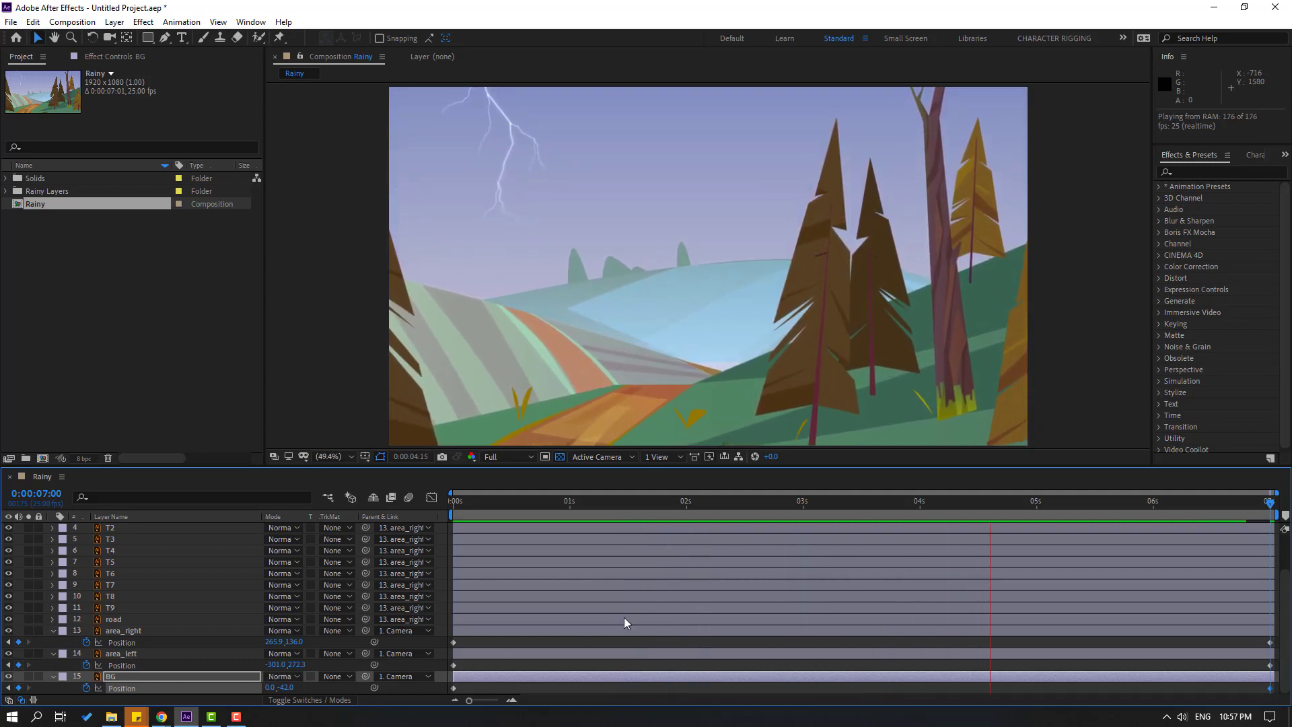
click(848, 511)
key(Home)
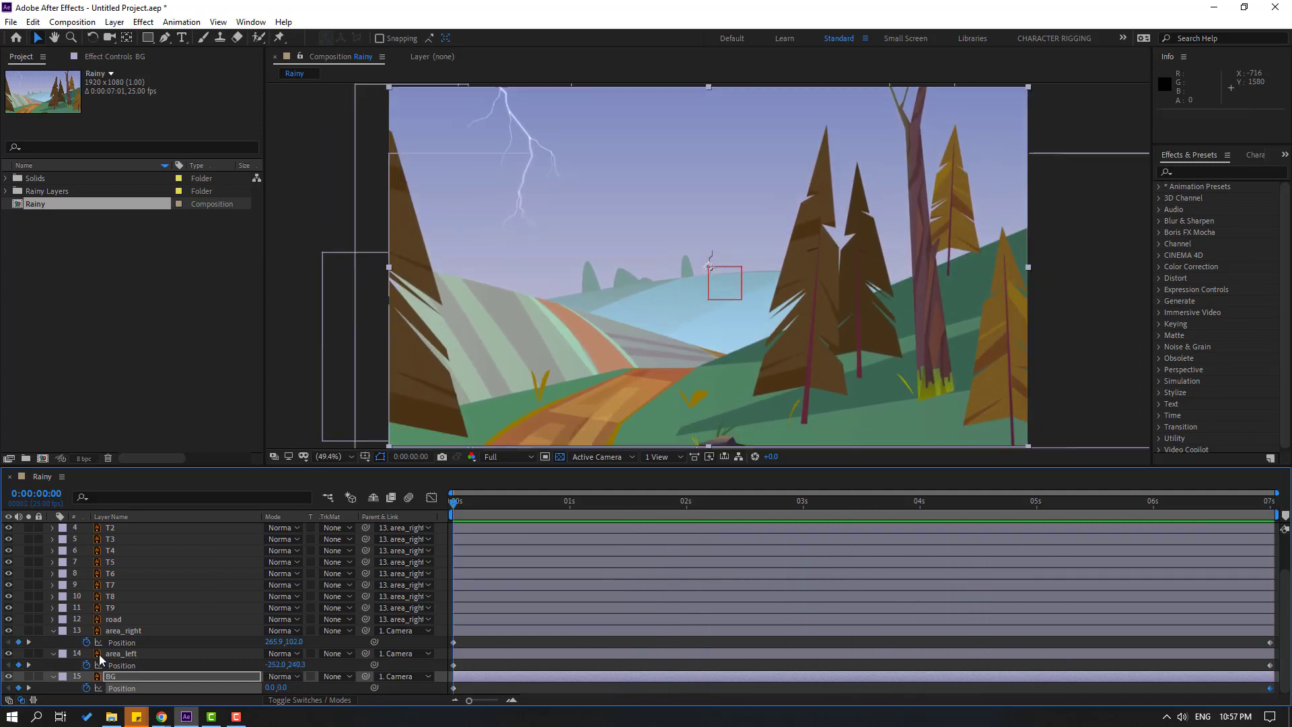
Step: Collapse the Position properties of the area_right, area_left and BG layers
click(53, 630)
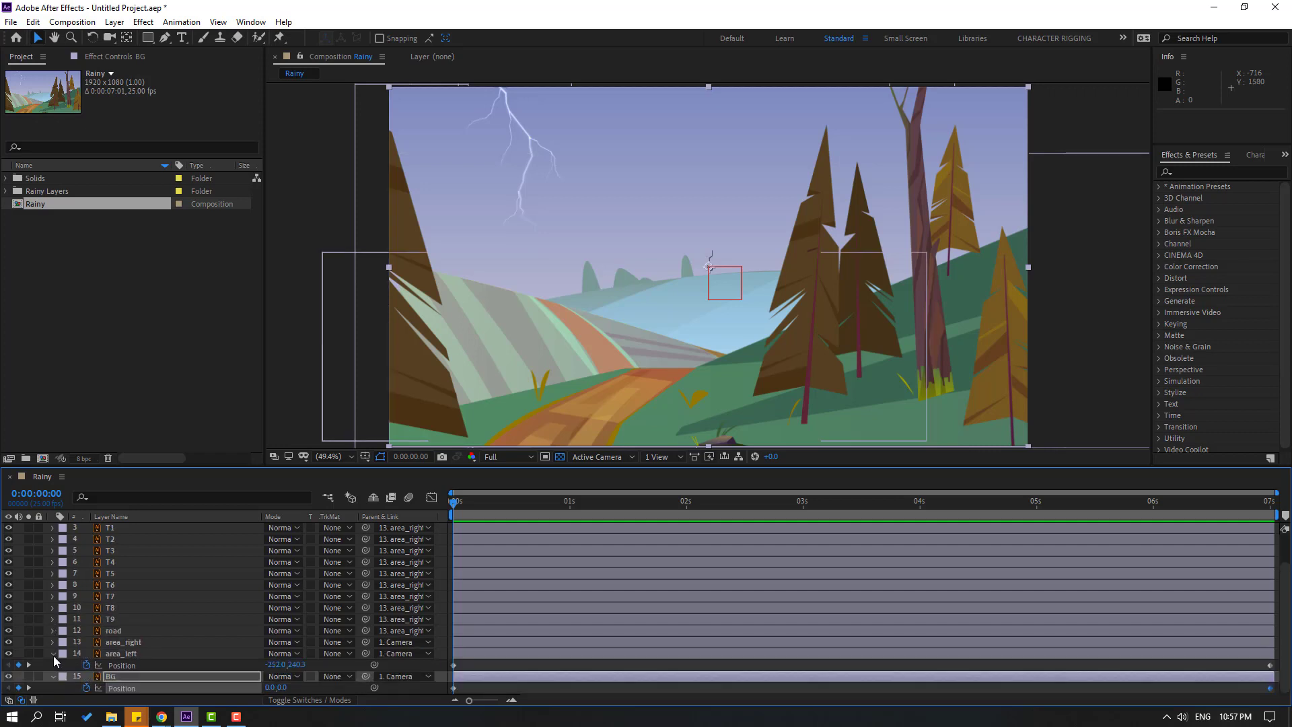
click(54, 660)
click(53, 675)
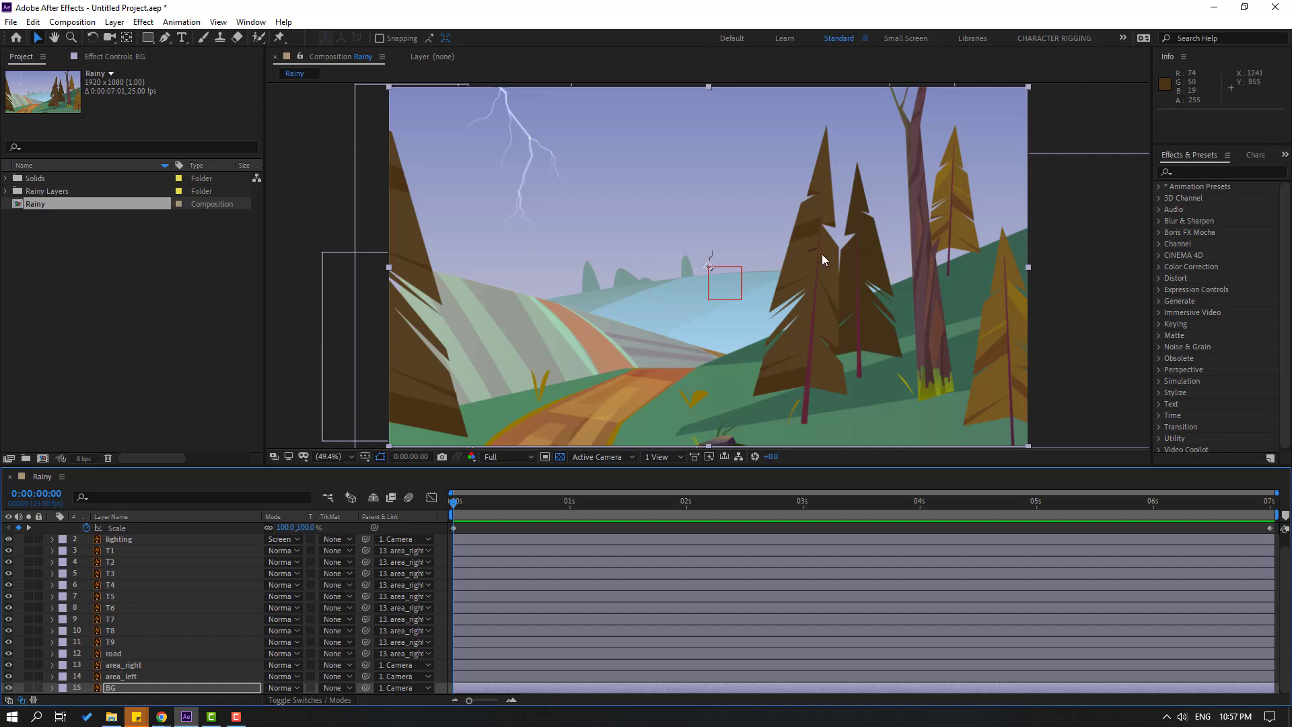
Step: Delete the T1 layer from the Rainy composition
click(123, 553)
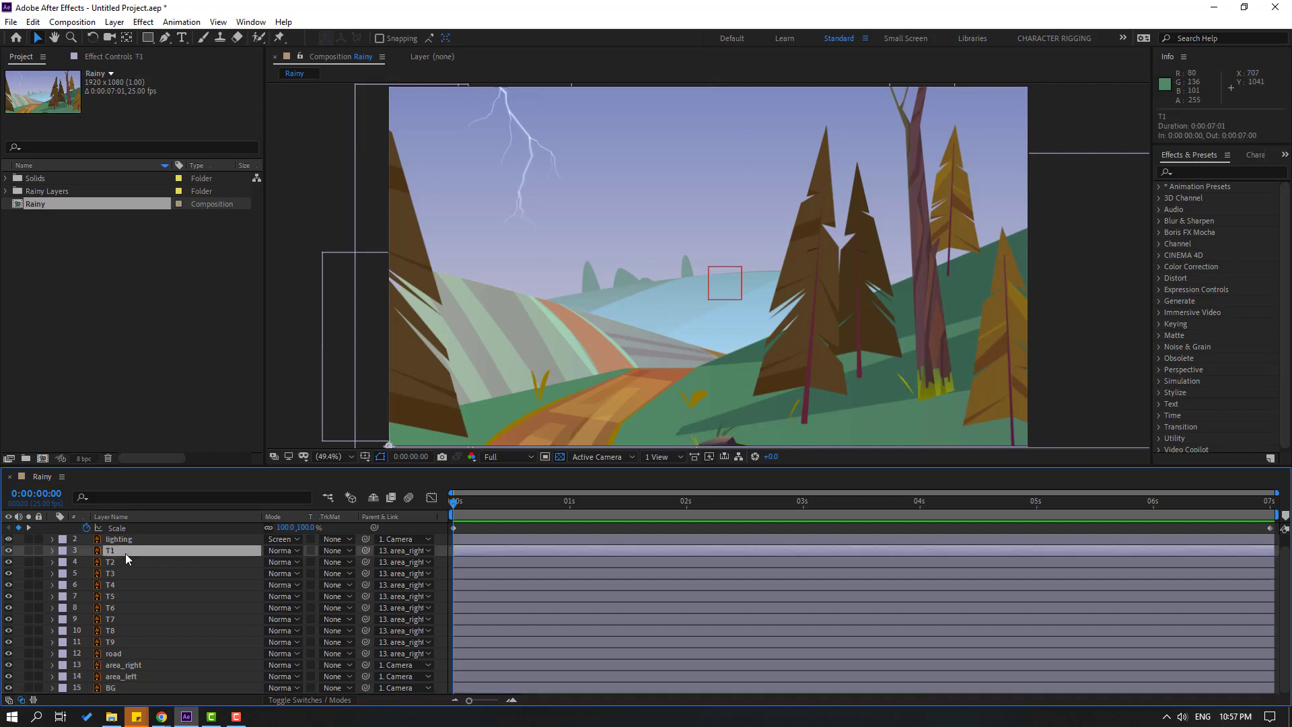
scroll(775, 393, down, 3)
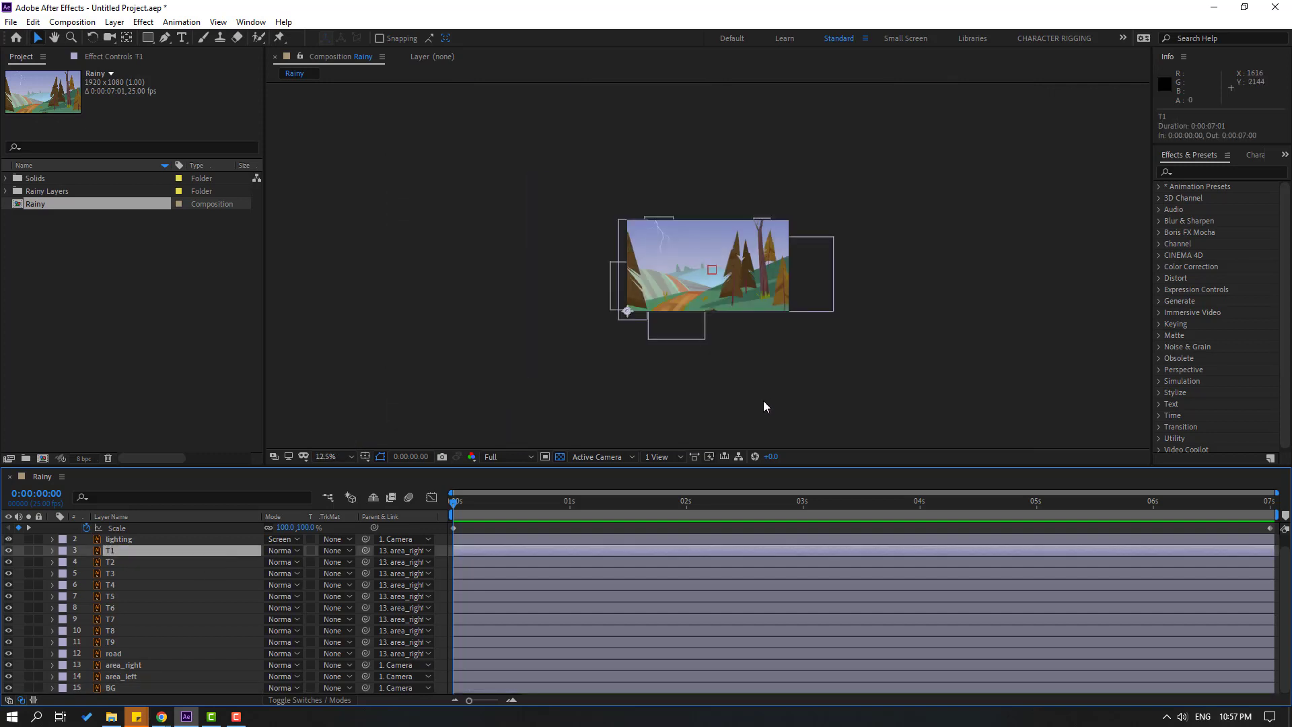
scroll(763, 401, up, 1)
key(Delete)
scroll(547, 445, up, 2)
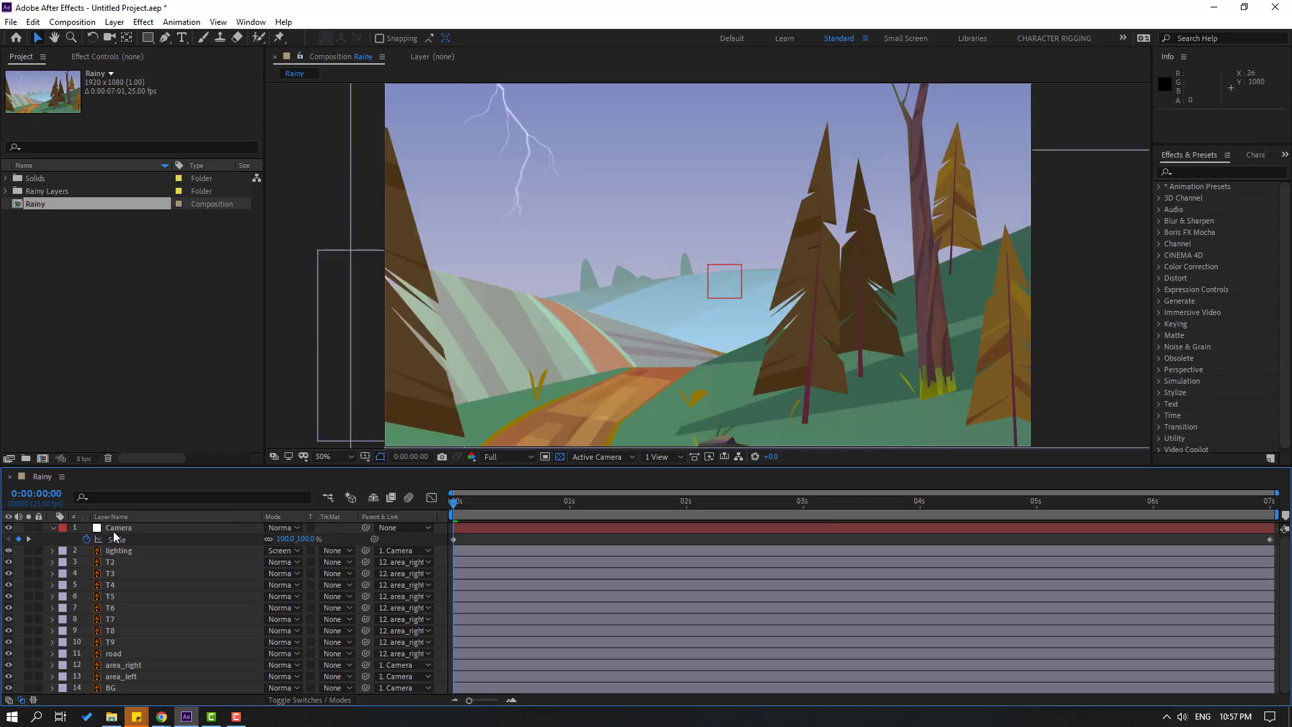
Step: Try moving the T2 tree away from the scene's left edge and undo the move
click(103, 563)
drag(413, 374, 422, 354)
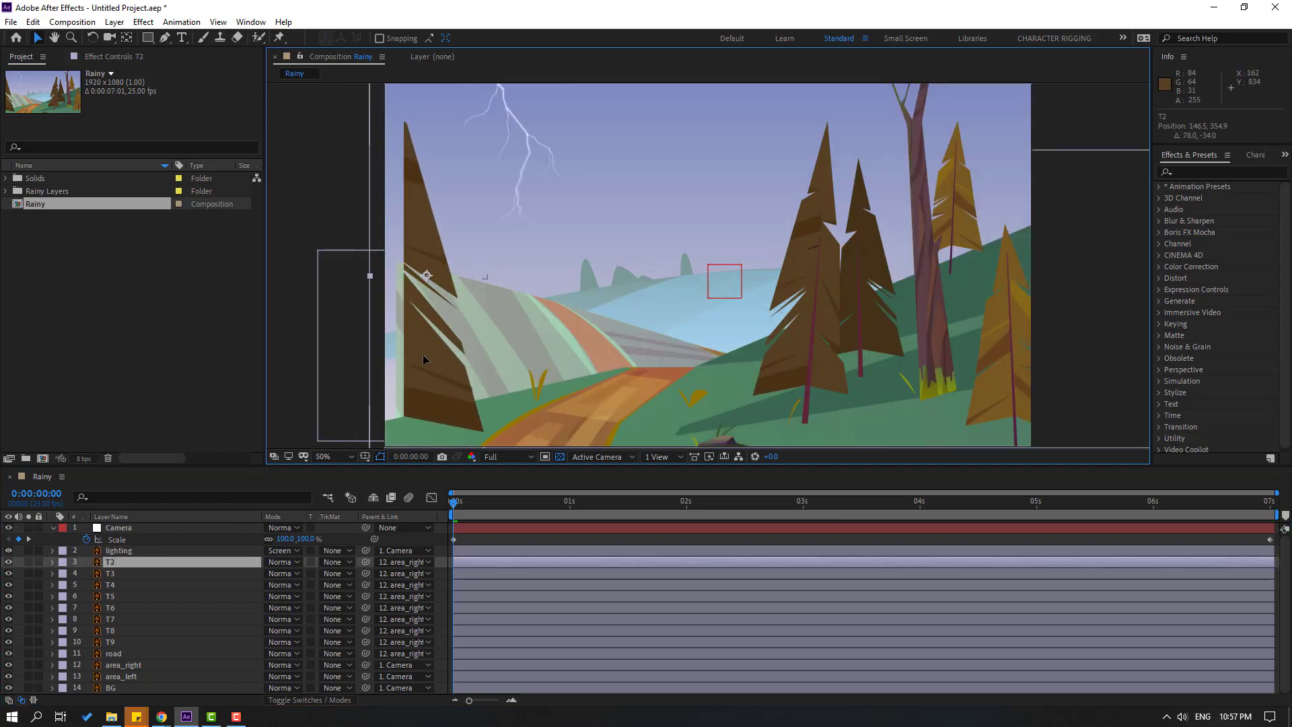
key(ctrl+z)
Step: Solo the T3 tree layer and move its anchor point down to the base of the trunk
click(119, 573)
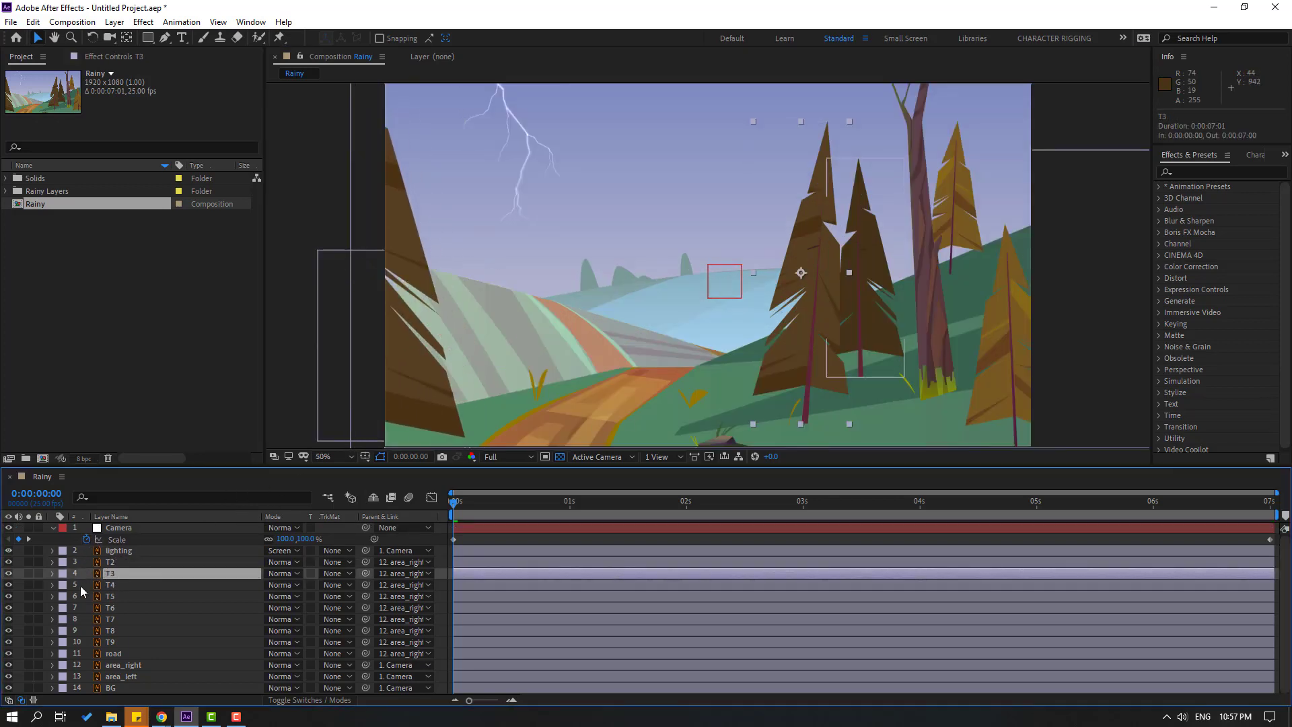
click(28, 573)
drag(344, 164, 302, 155)
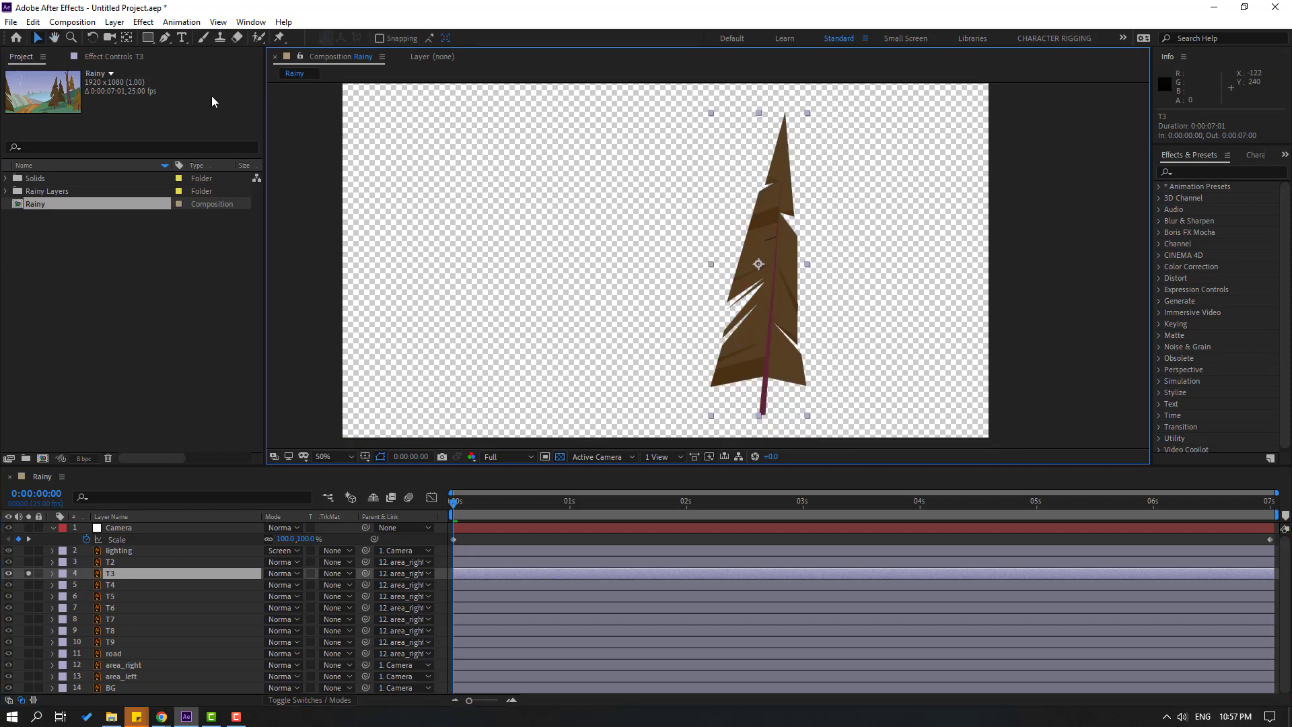
click(126, 38)
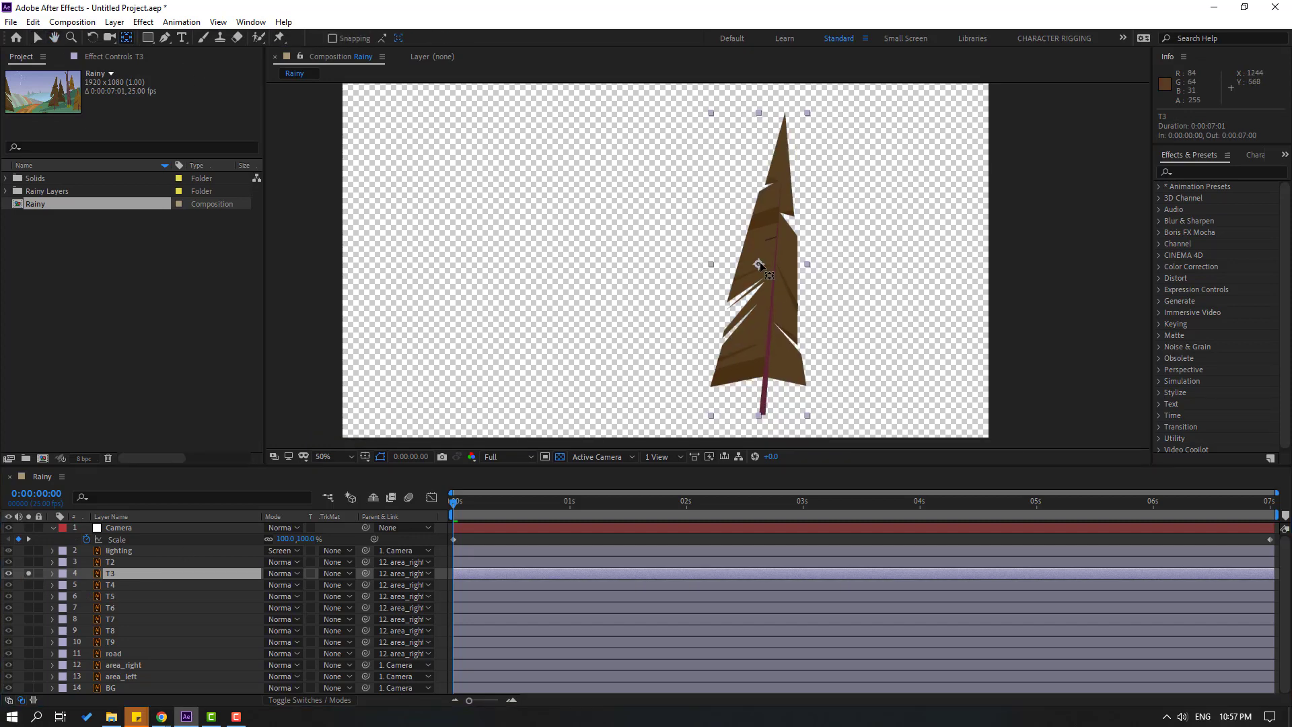
drag(759, 264, 760, 413)
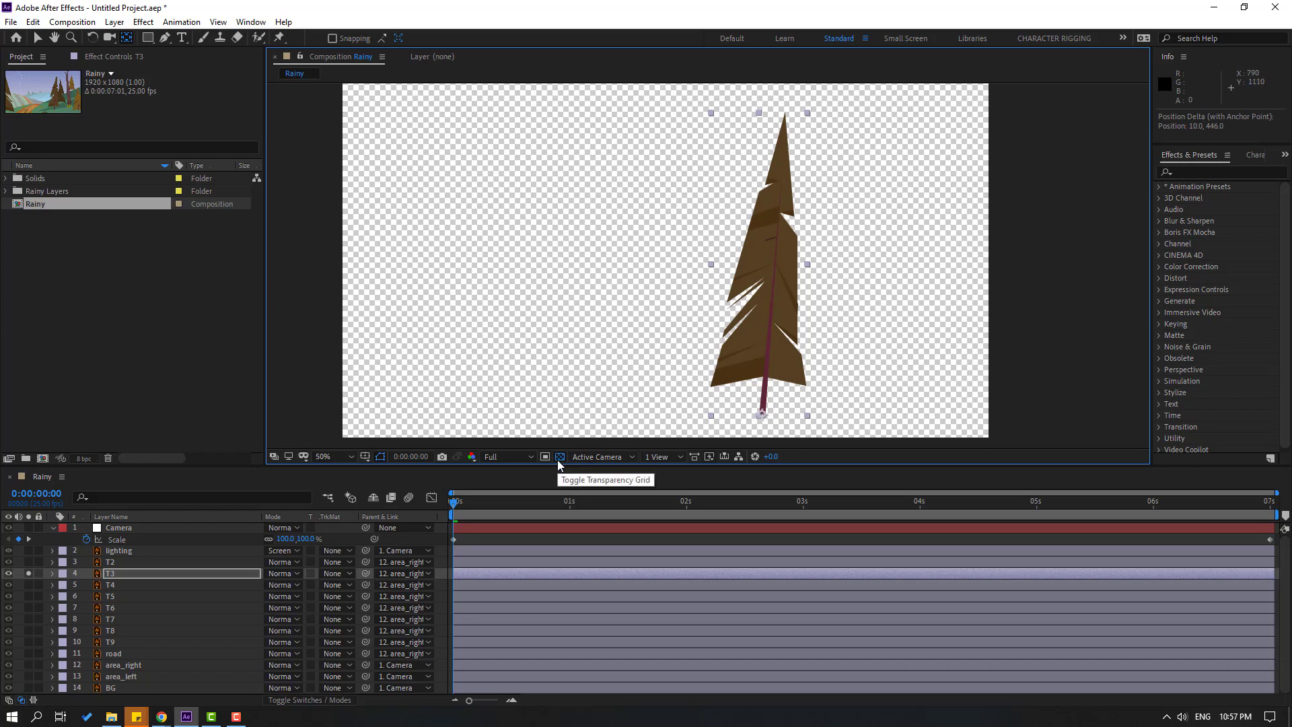
Step: Turn off the transparency grid and fine-tune T3's anchor point onto the bottom end of the trunk
click(559, 457)
scroll(835, 403, down, 3)
key(period)
key(period)
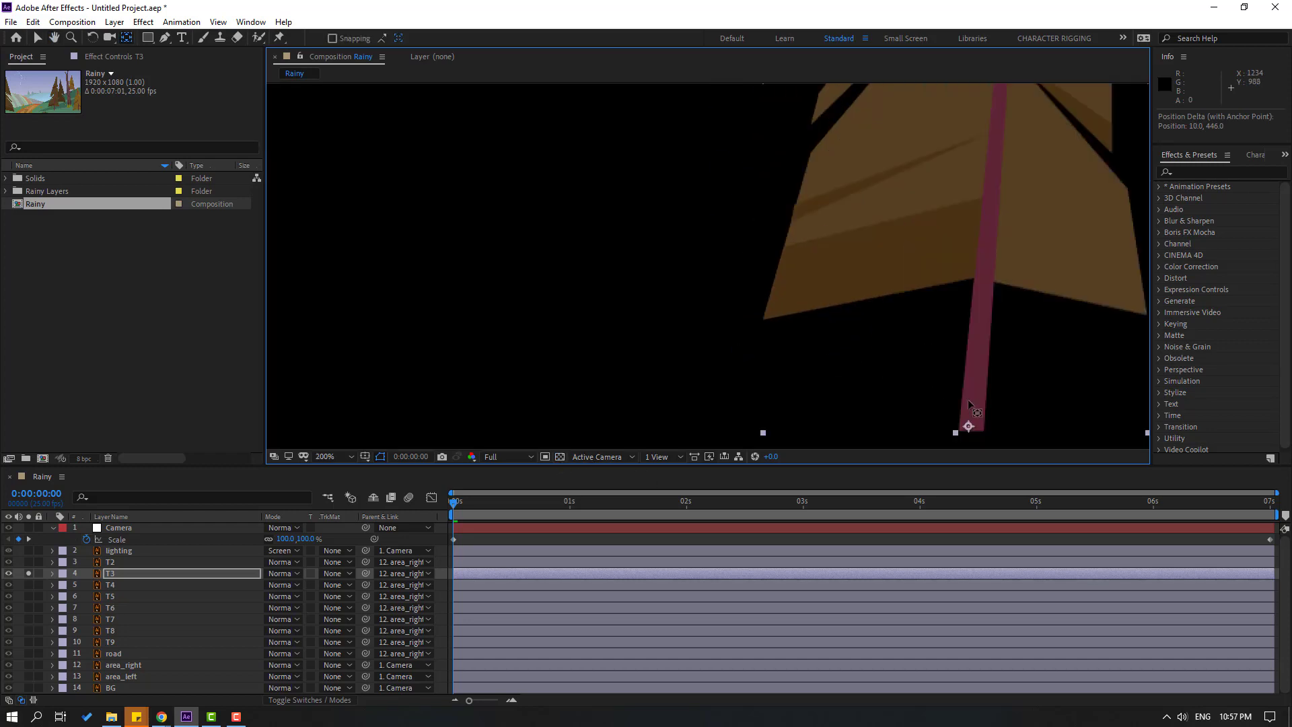
drag(969, 418, 746, 341)
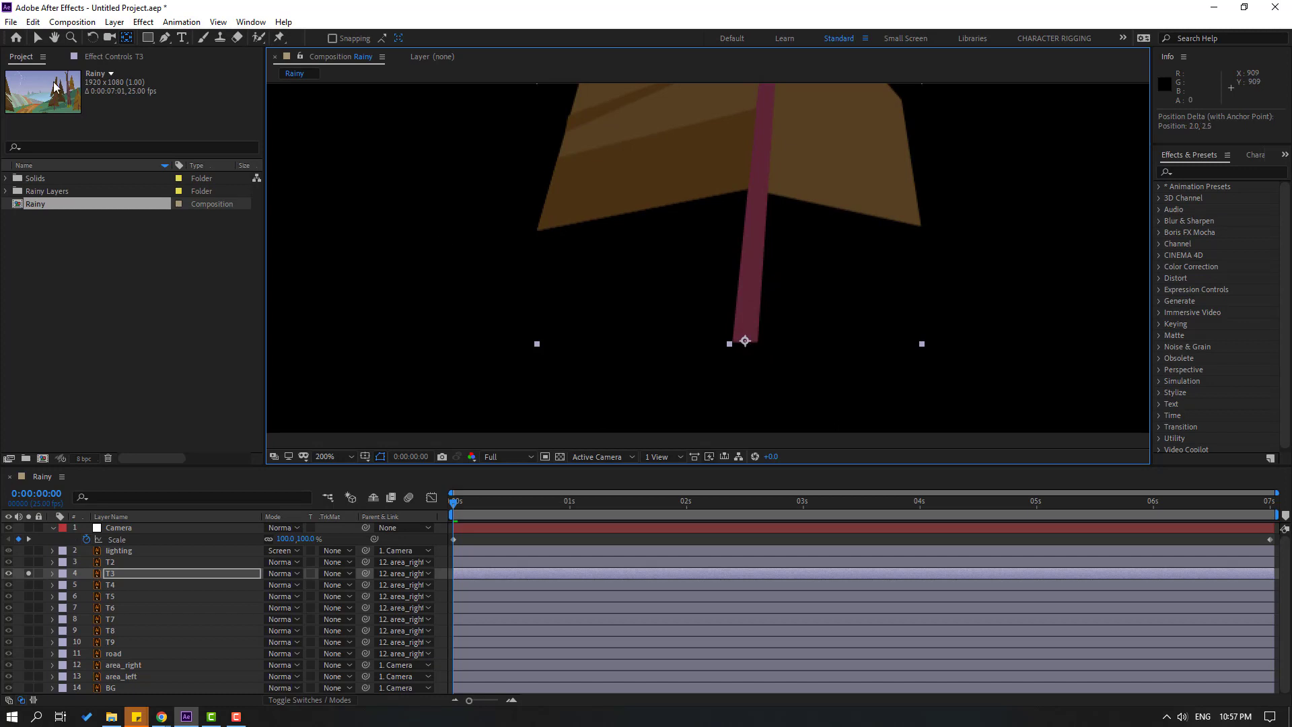
Step: Add the expression wiggle(1,4) to T3's Rotation property
key(h)
scroll(807, 245, down, 4)
drag(863, 150, 859, 249)
key(v)
key(r)
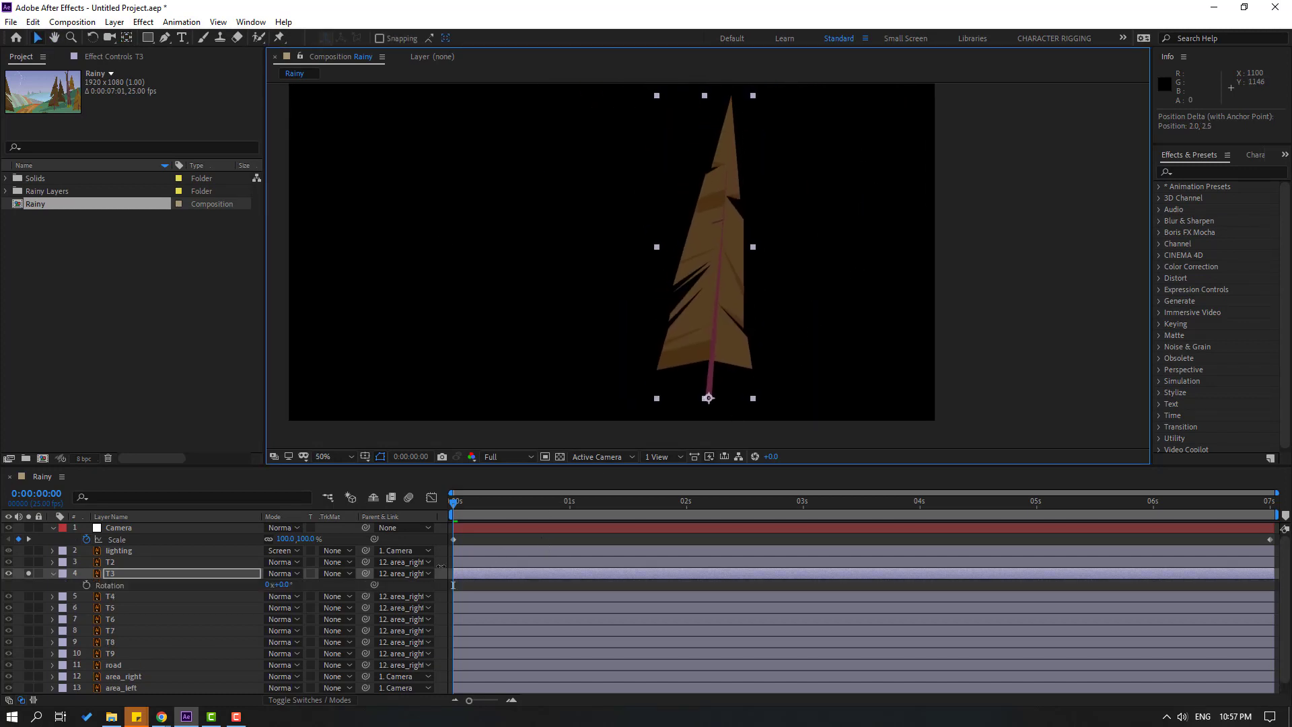
alt+click(86, 585)
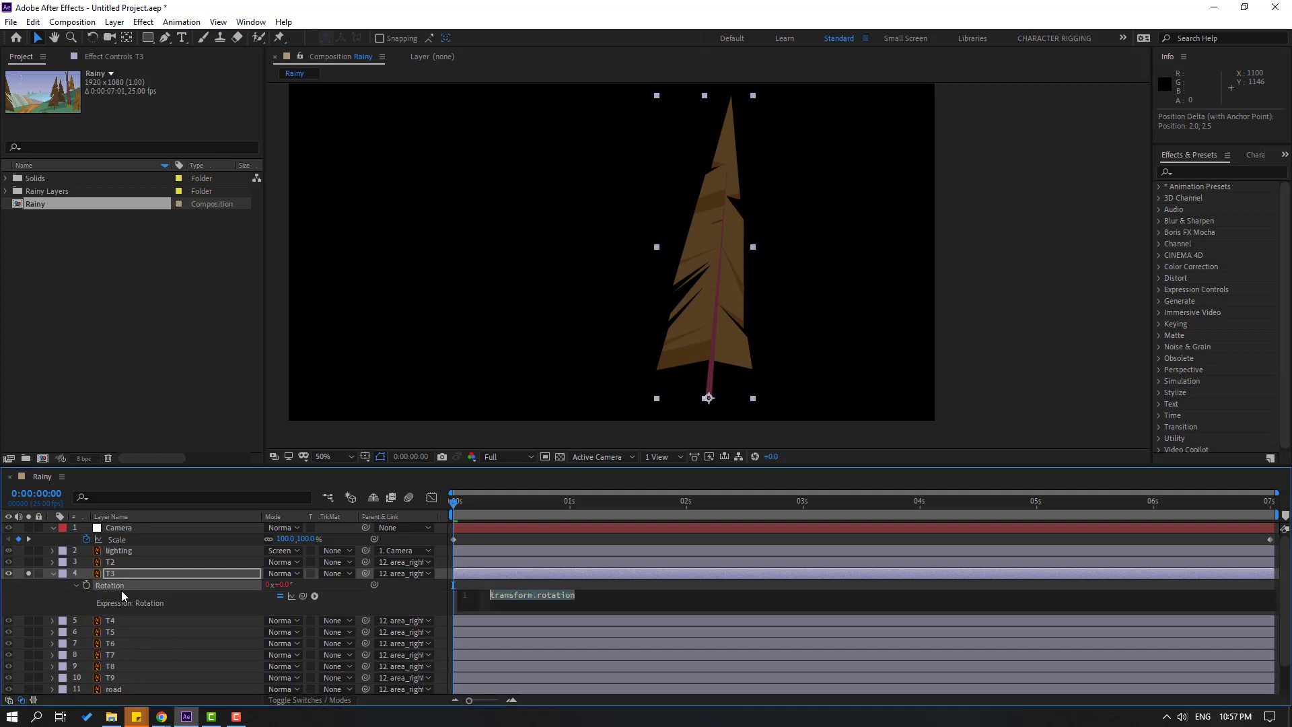
text(wig)
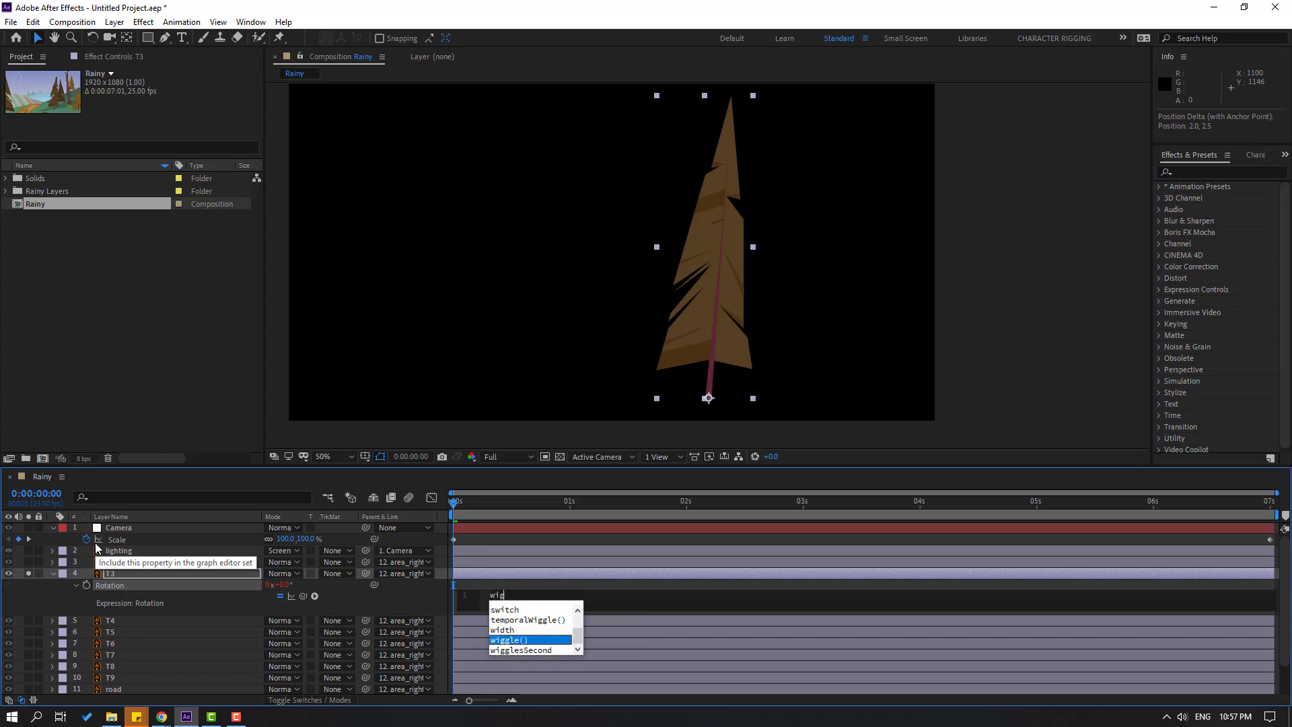
text(gle(1)
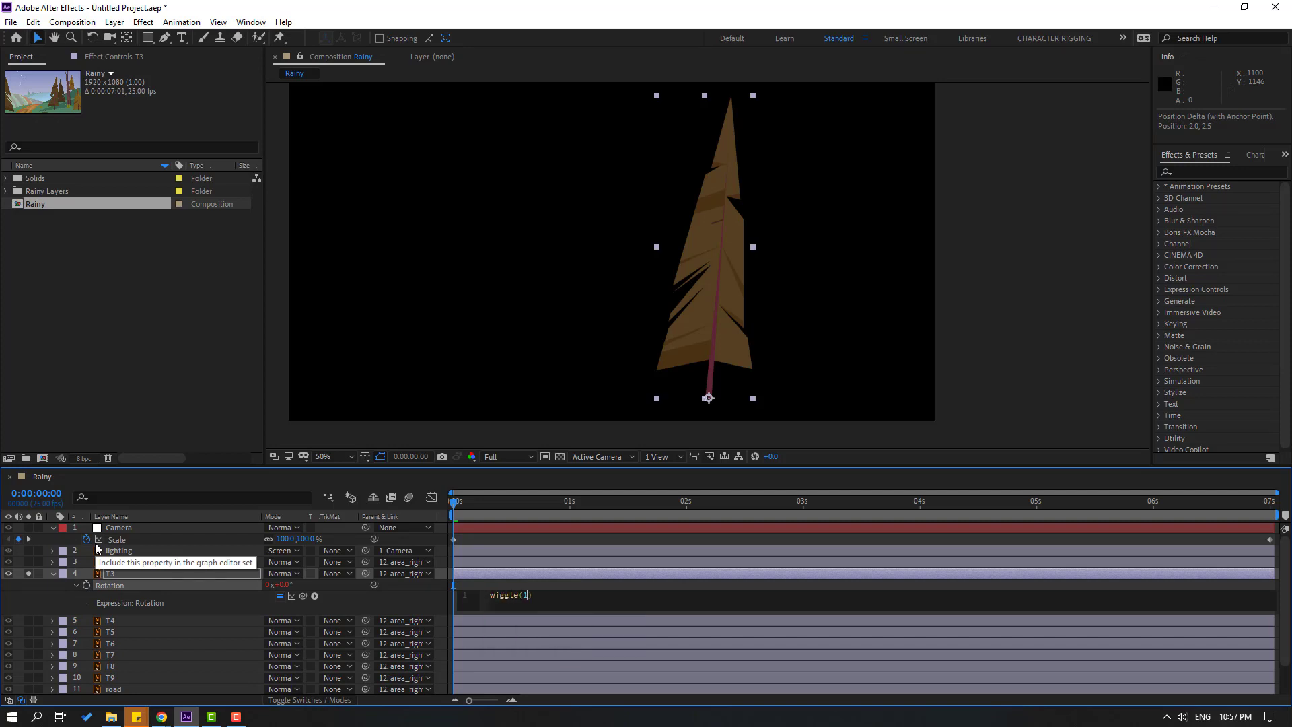
text(,4)
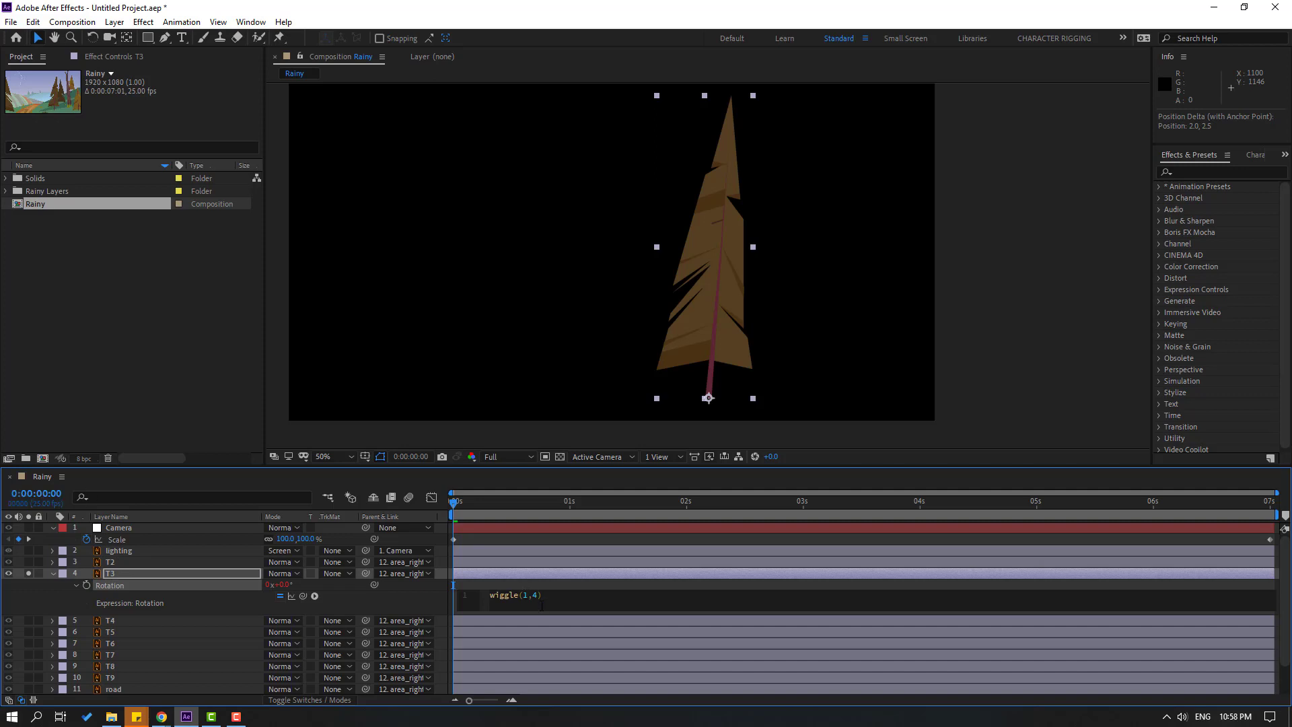
click(590, 585)
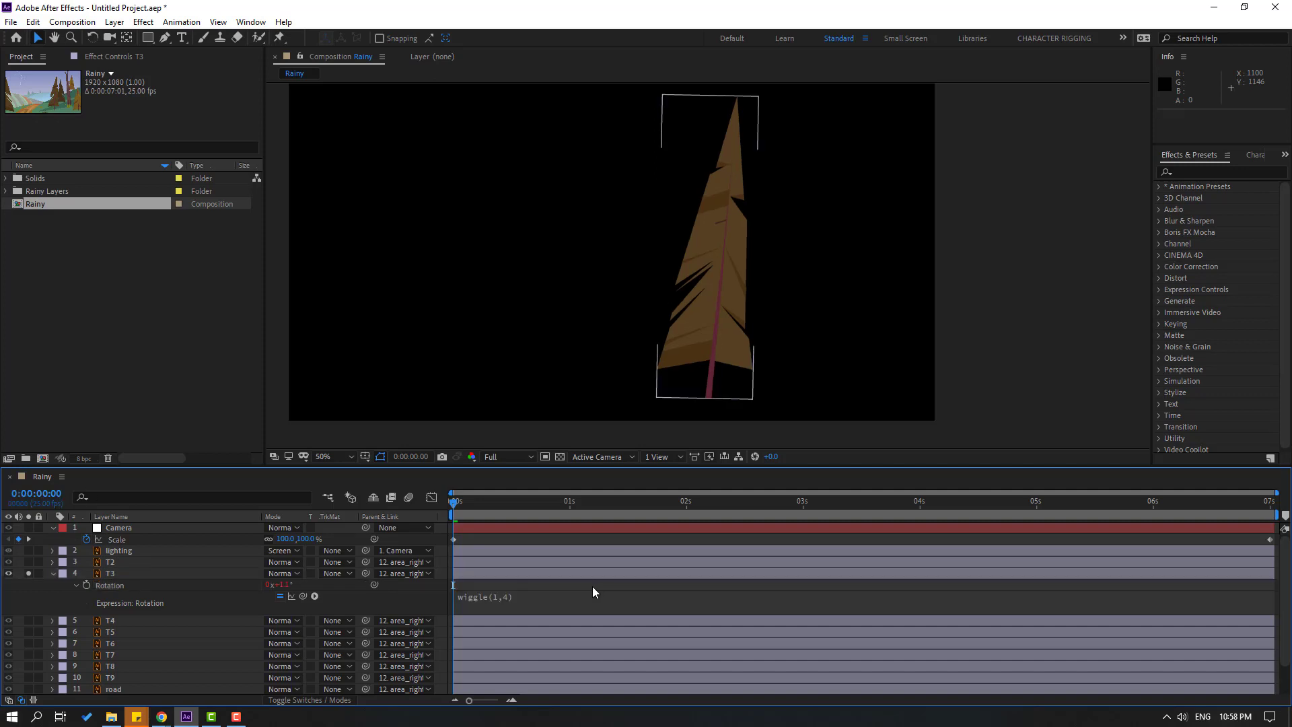
Step: Preview T3's sway on its own, turn off its solo, and preview the full scene
key(space)
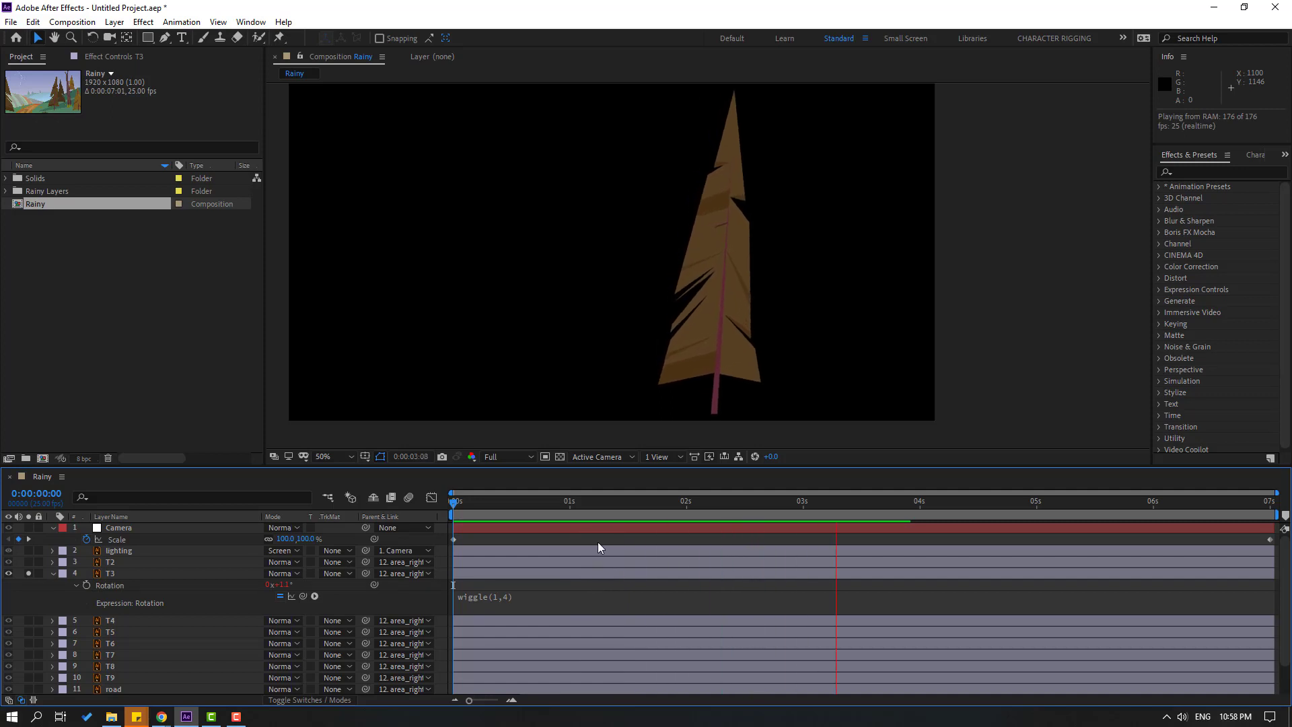
key(space)
click(28, 573)
key(space)
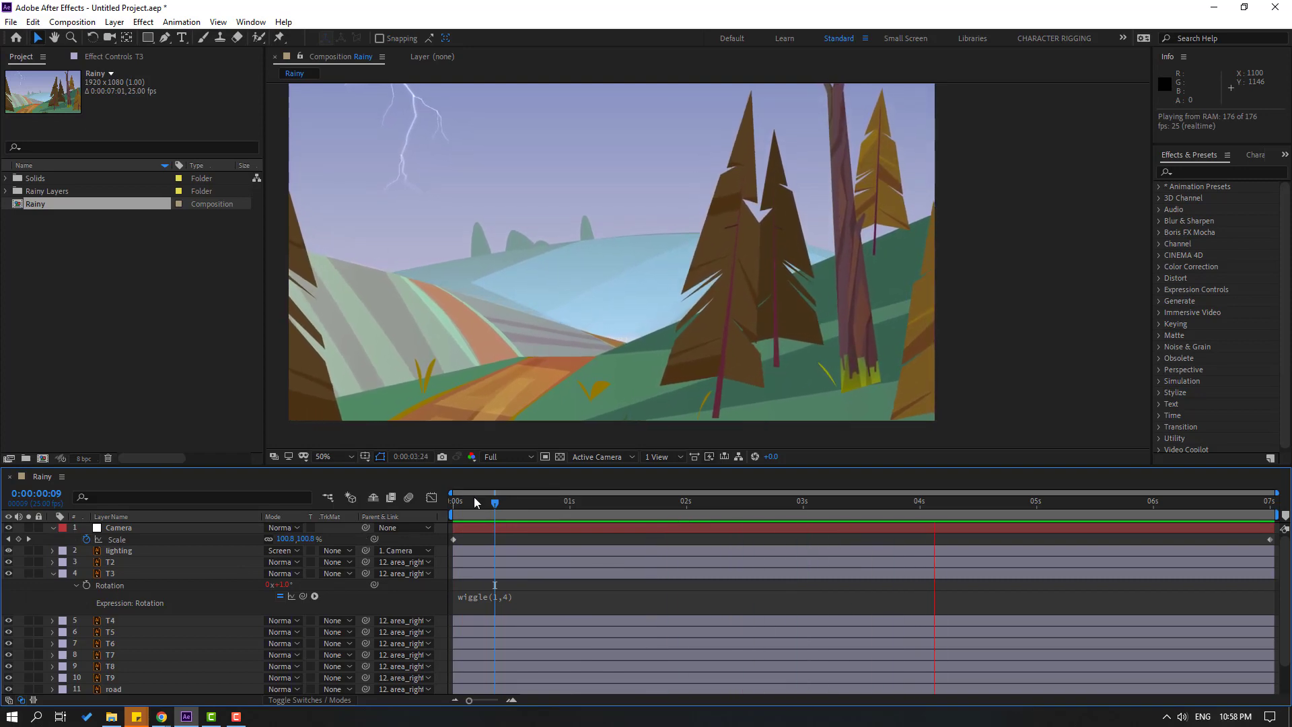
key(Home)
Step: Copy the wiggle(1,4) expression from T3's Rotation and collapse the T3 layer
click(585, 596)
drag(584, 596, 489, 596)
key(ctrl+c)
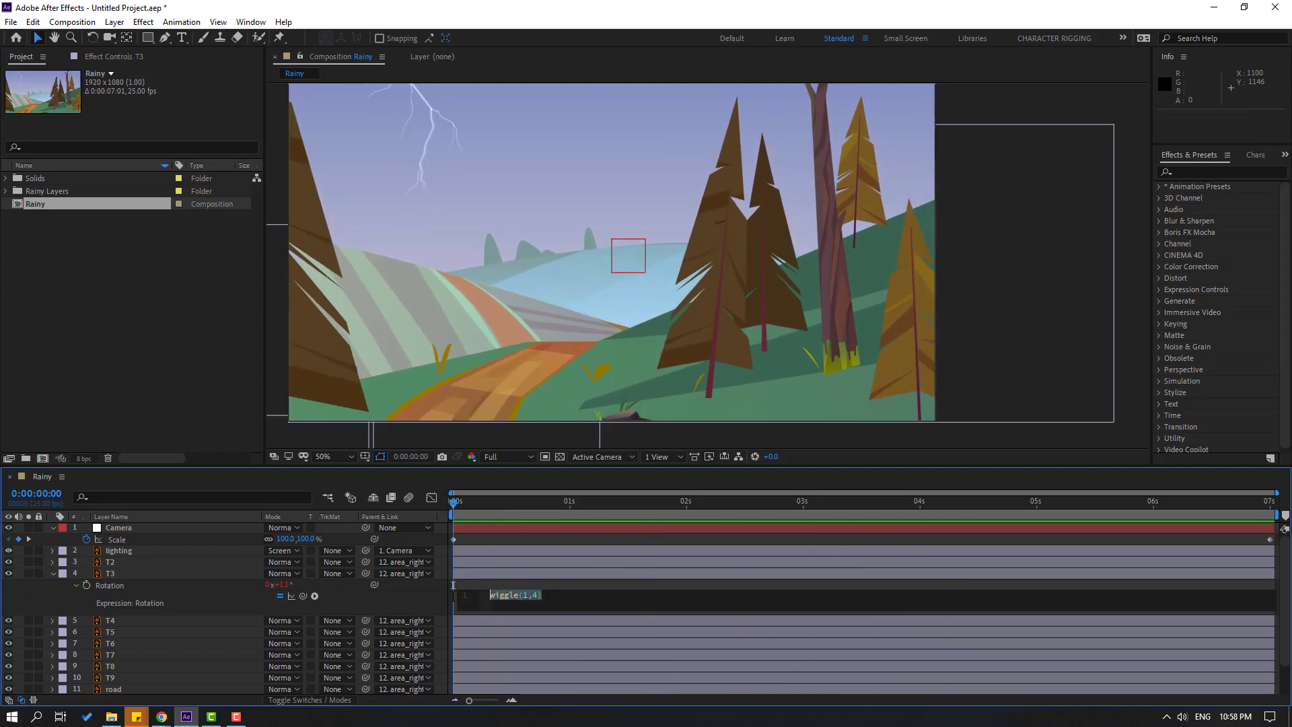
click(246, 591)
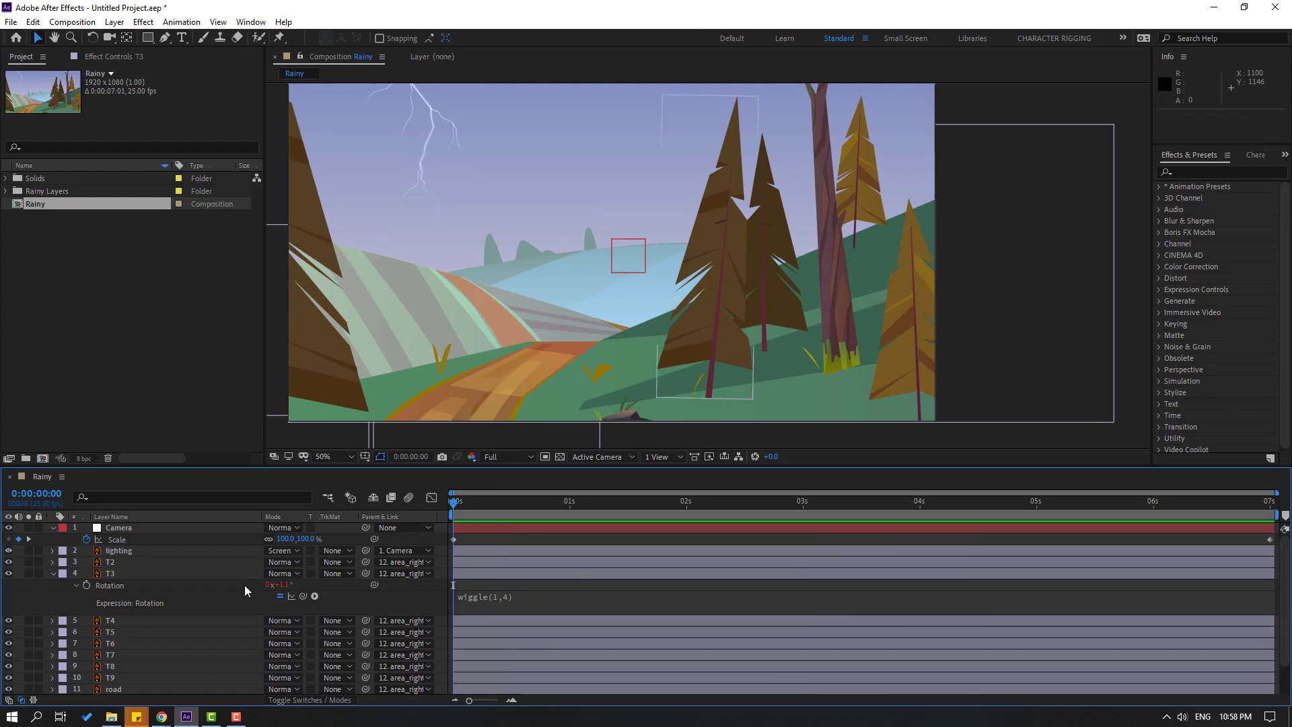
click(53, 573)
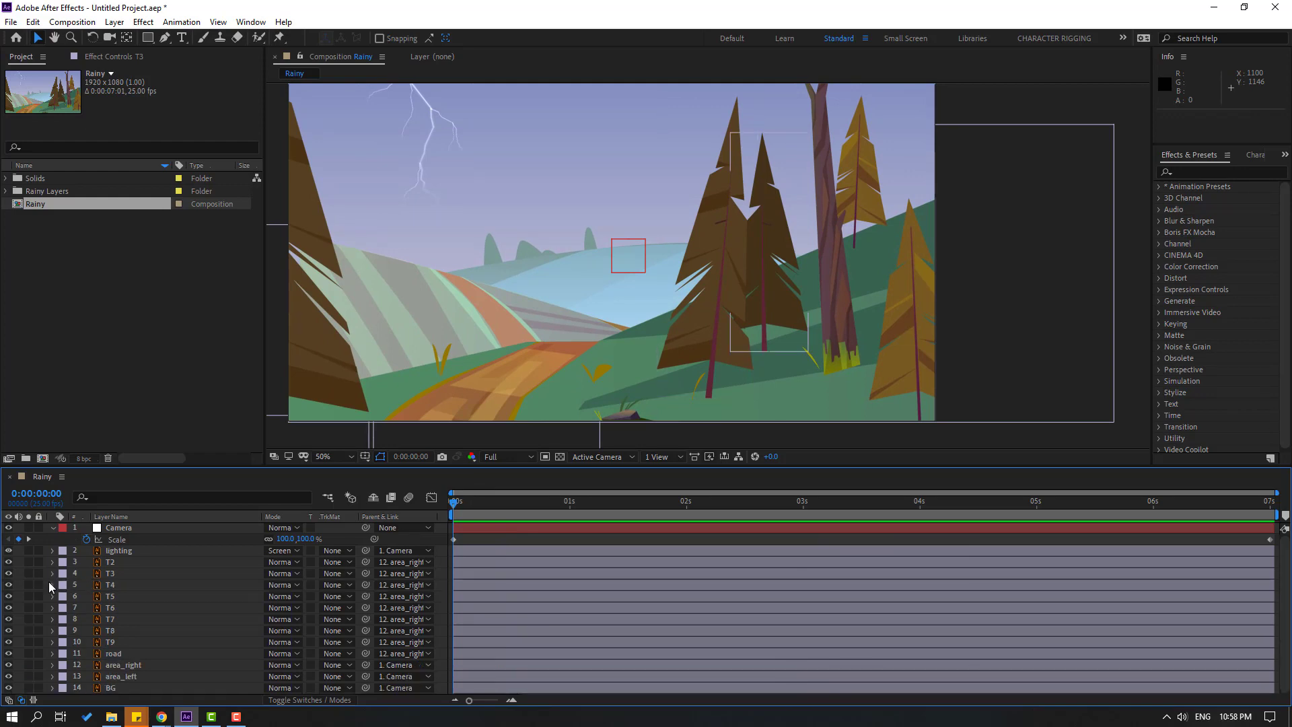
Step: Move T2's anchor point down and outward to just beyond the scene's left edge, near the base of the tree
click(116, 563)
drag(430, 312, 536, 267)
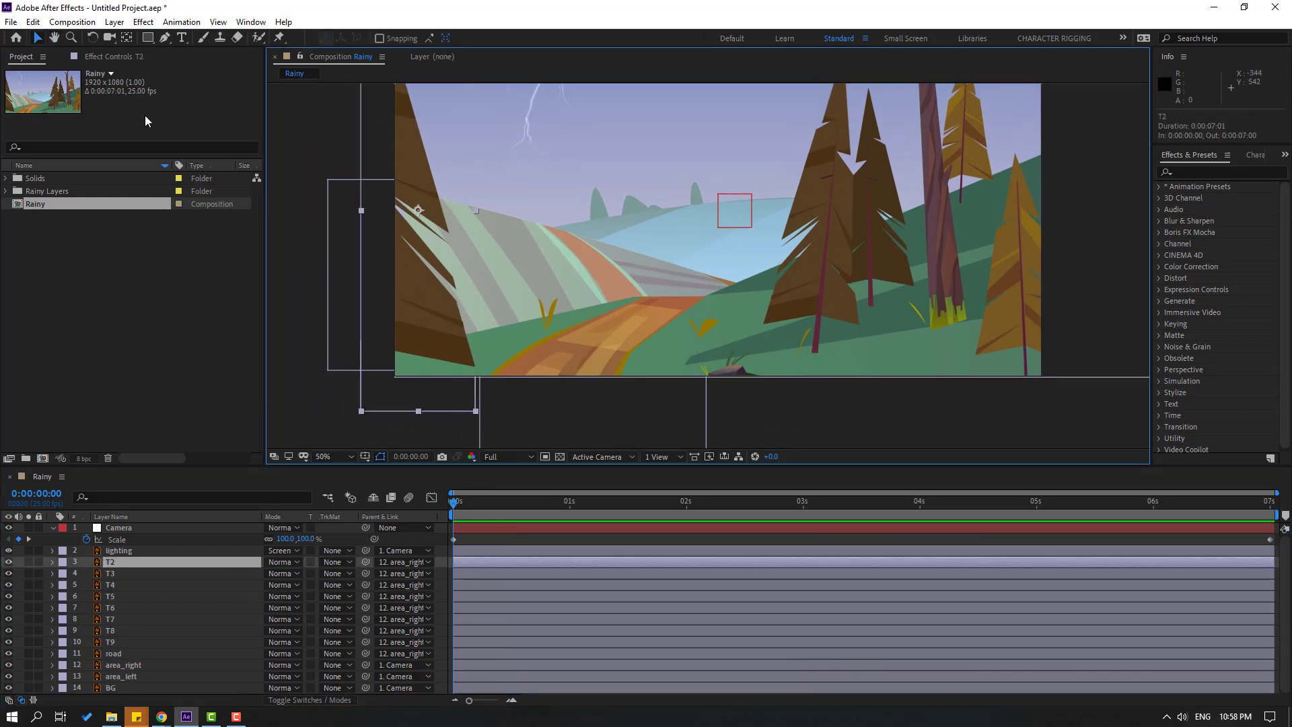
click(126, 38)
drag(417, 210, 368, 338)
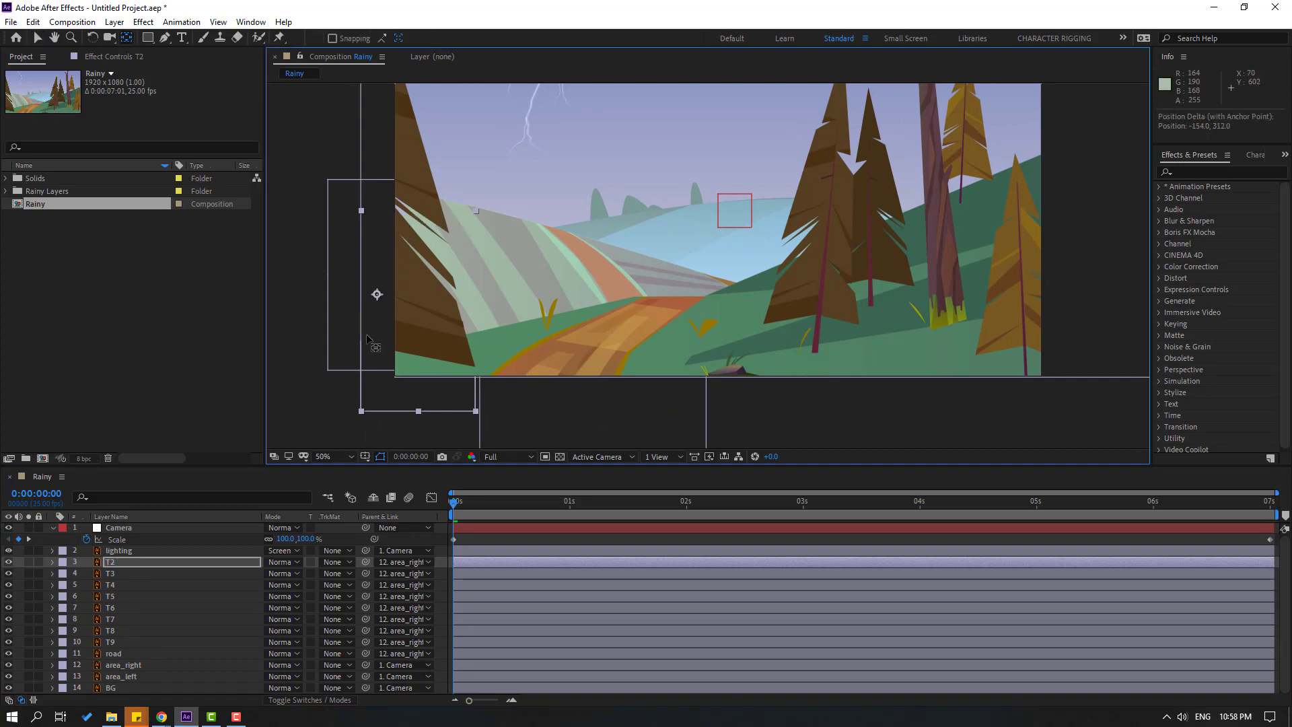
click(38, 37)
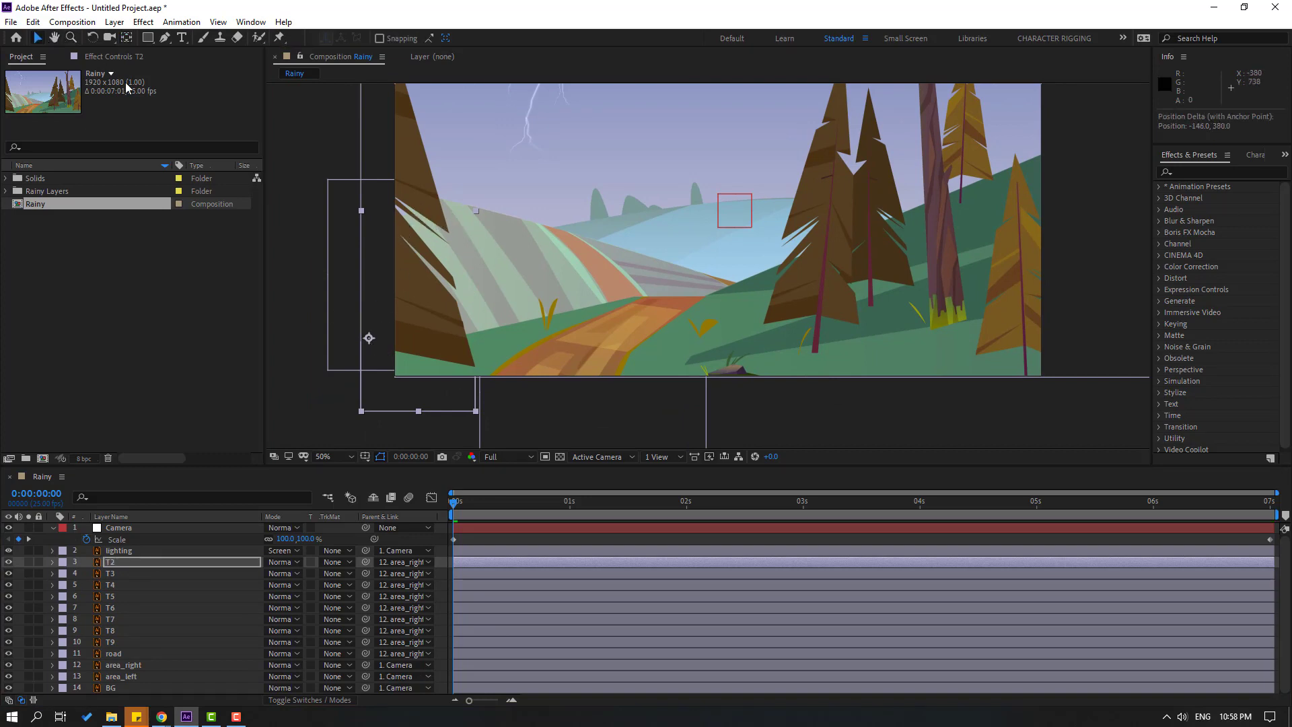
Step: Paste the wiggle(1,4) expression onto T2's Rotation property and preview the tree movement
key(r)
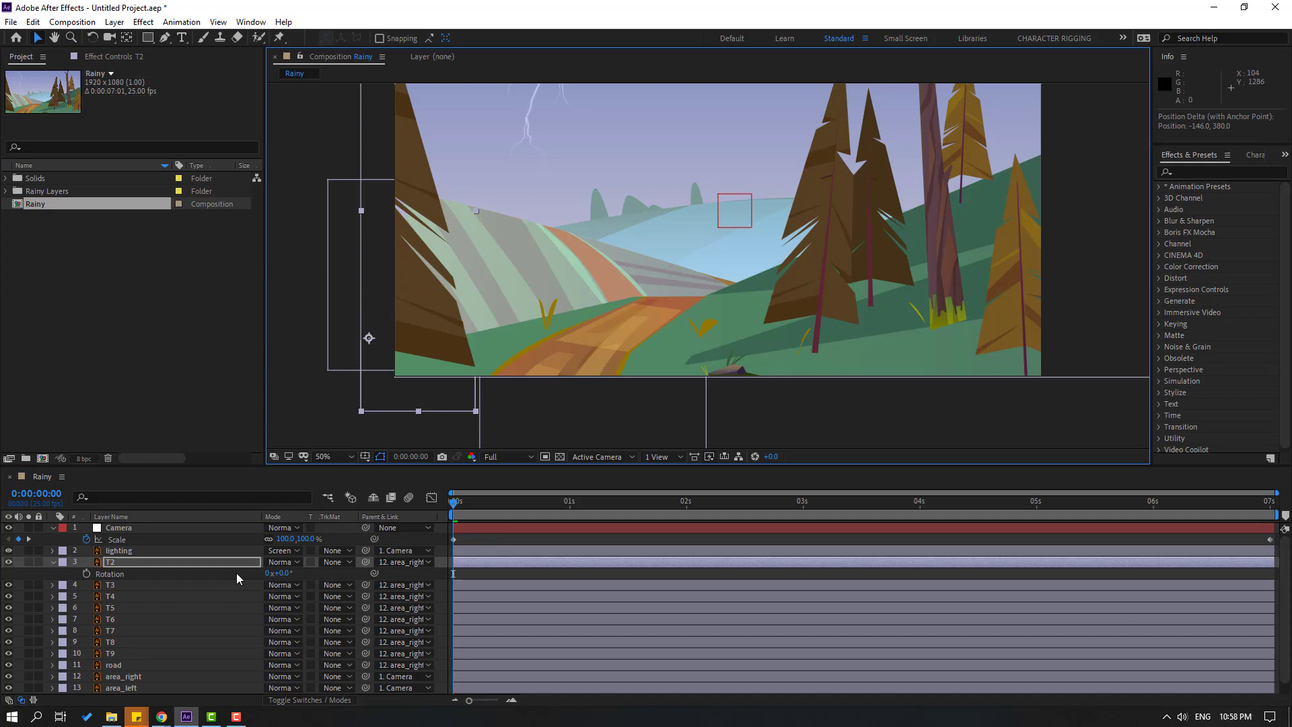
alt+click(86, 573)
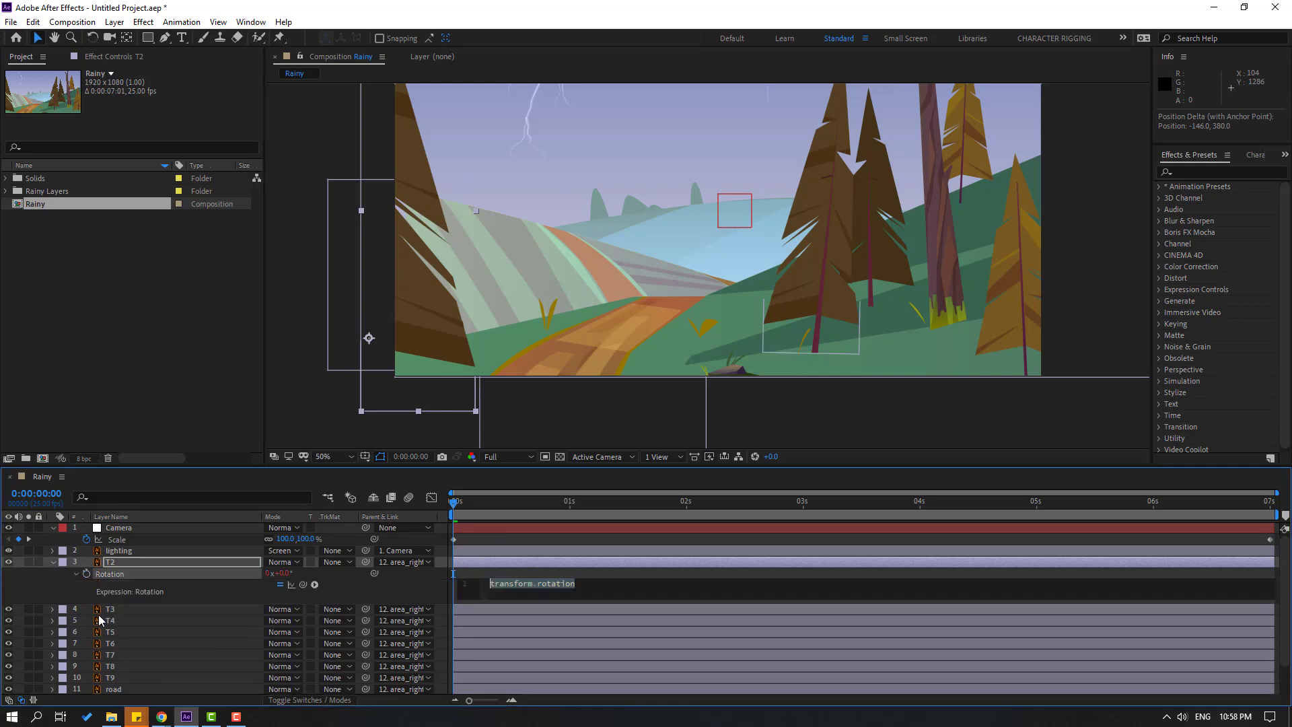
key(ctrl+v)
click(425, 599)
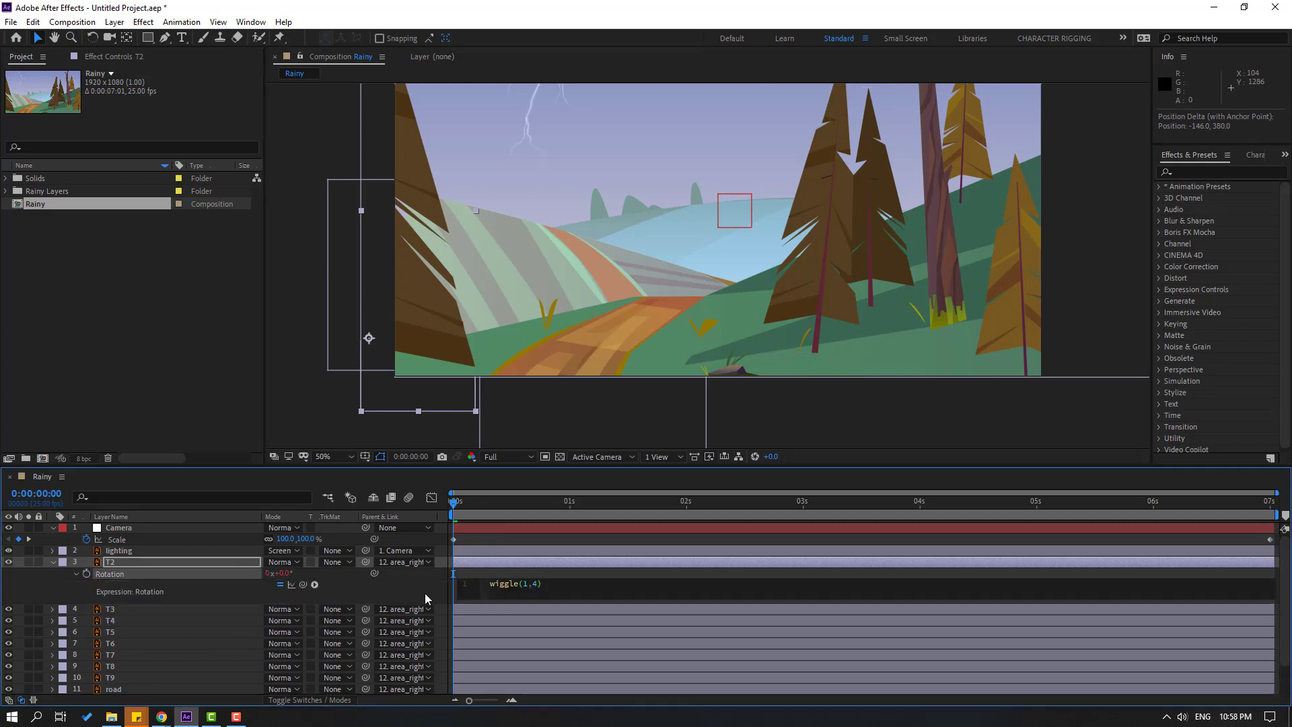
click(509, 571)
key(space)
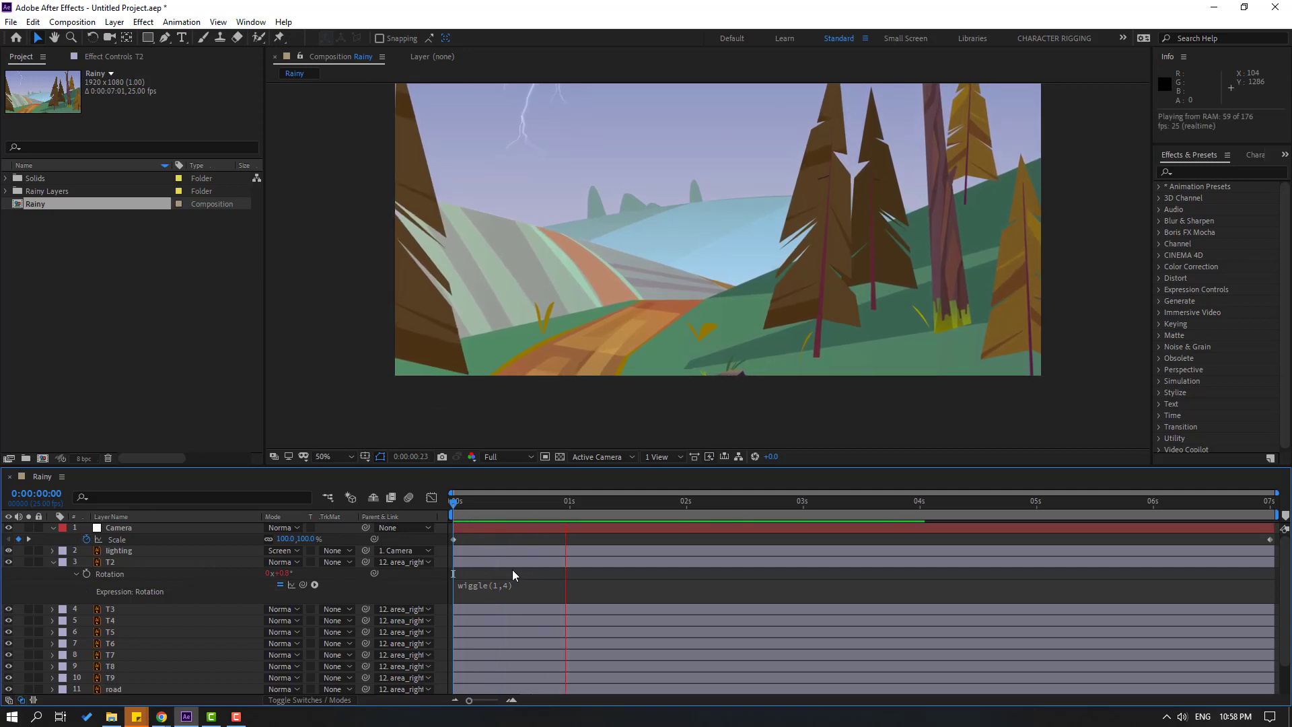
Step: Shift the T2 tree about 14 px left at the scene's edge, preview the movement, and collapse its layer
click(476, 501)
scroll(444, 310, up, 3)
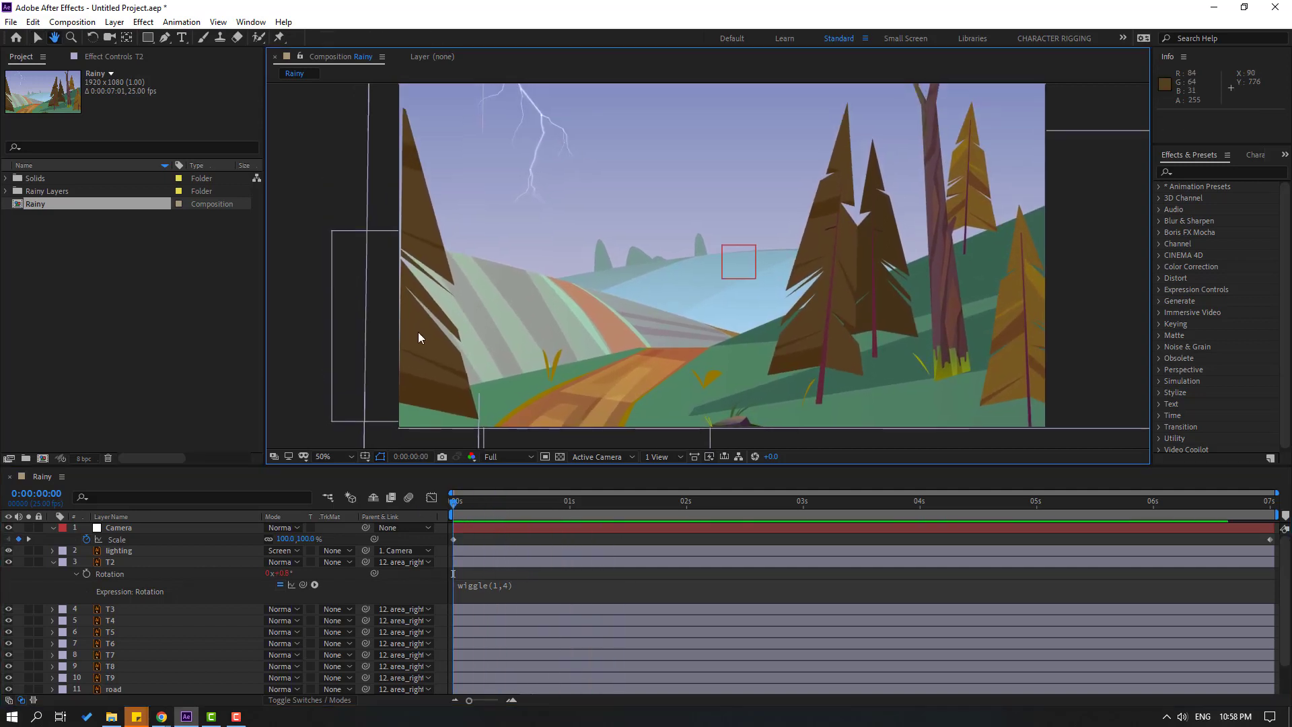
click(421, 387)
drag(418, 365, 413, 360)
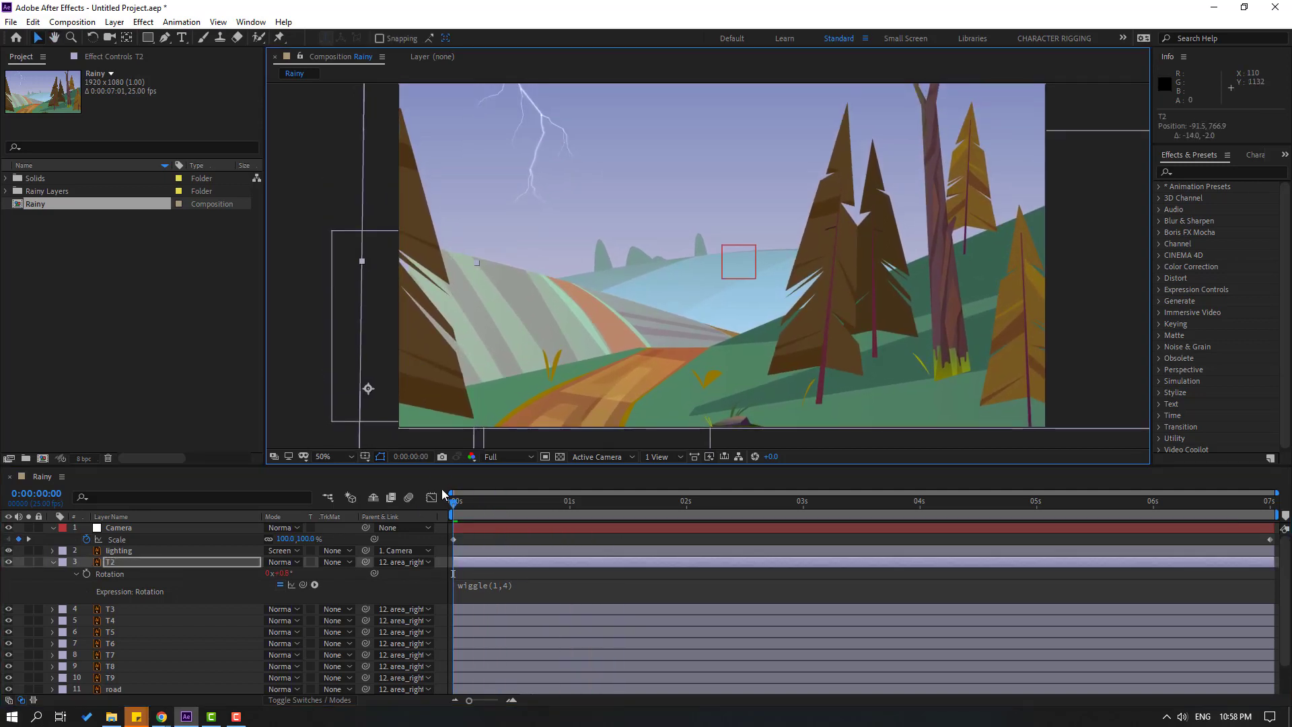
click(514, 502)
drag(528, 496, 452, 501)
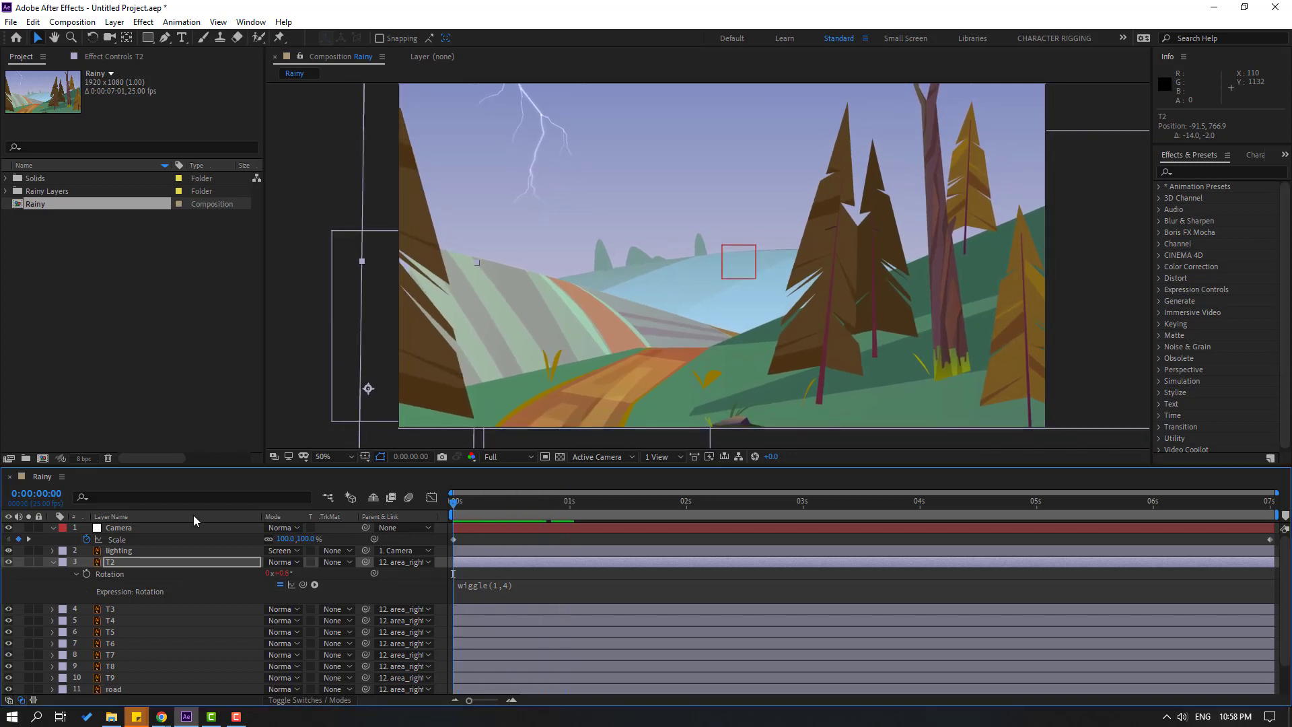
click(53, 562)
Step: Solo the T4 layer and move its anchor point down to the base of the tree trunk
click(113, 586)
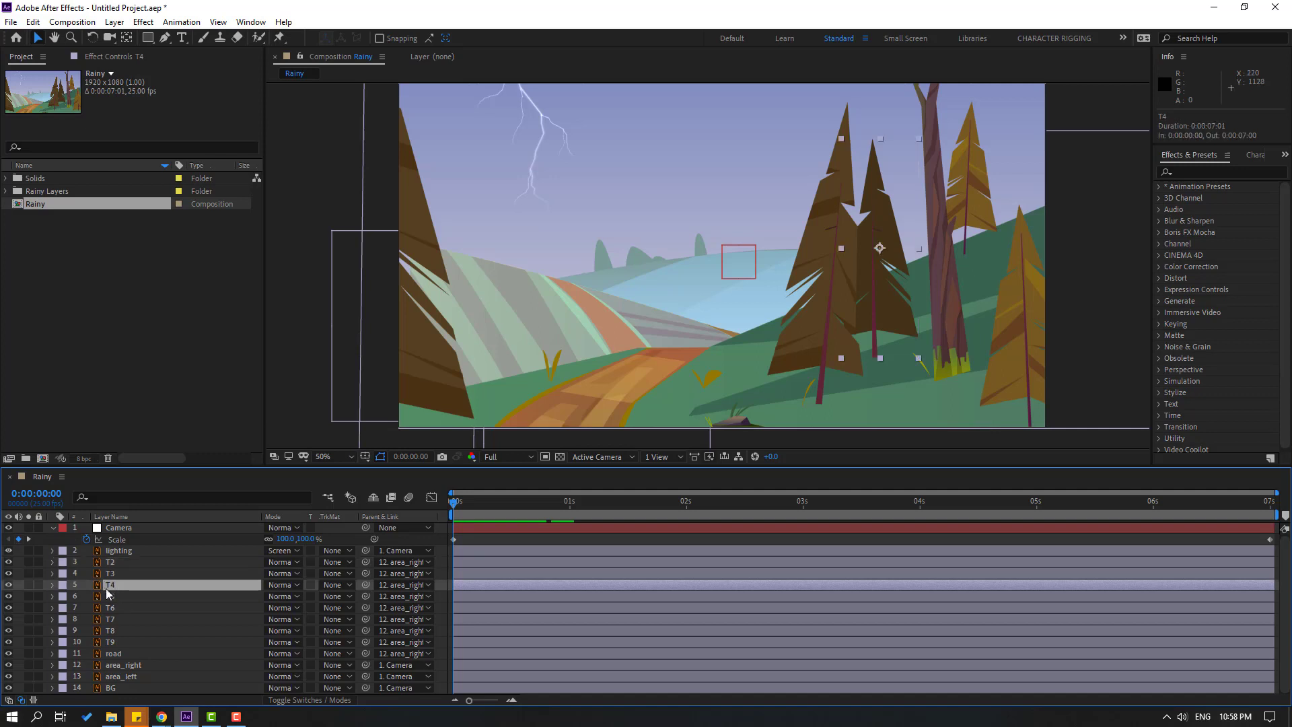
click(29, 585)
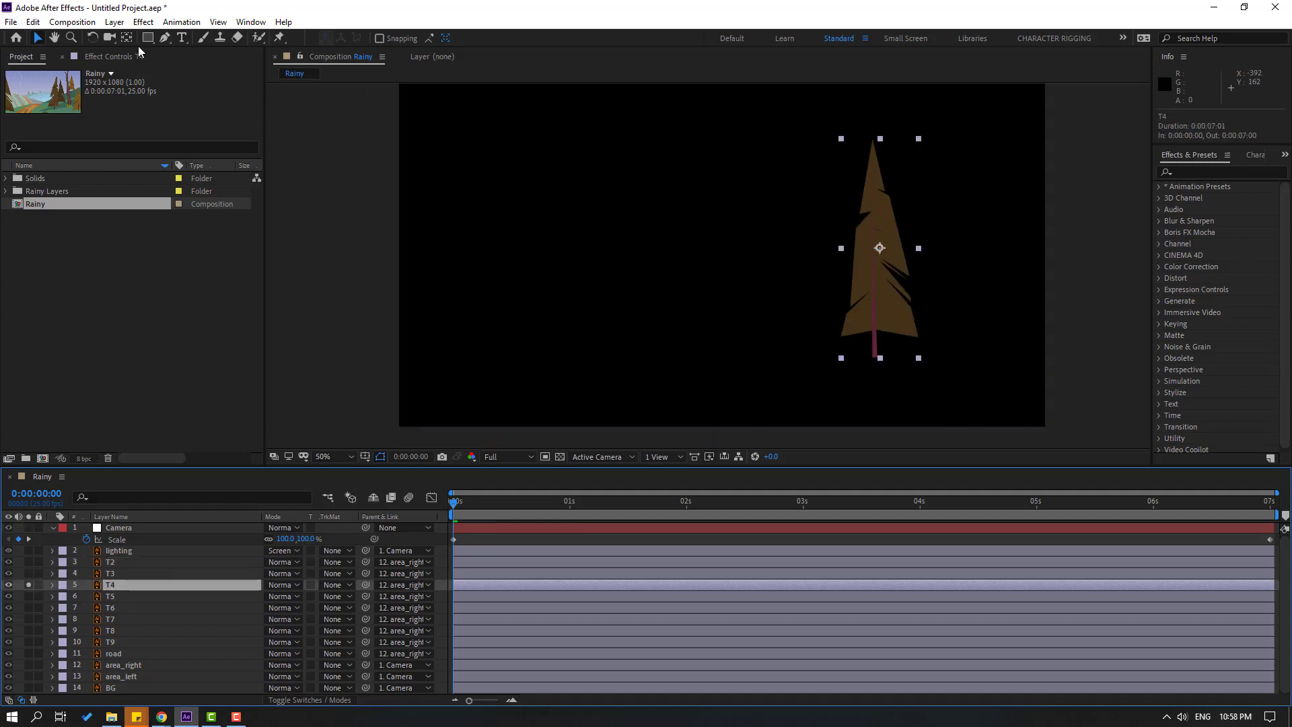
click(127, 38)
drag(879, 249, 874, 357)
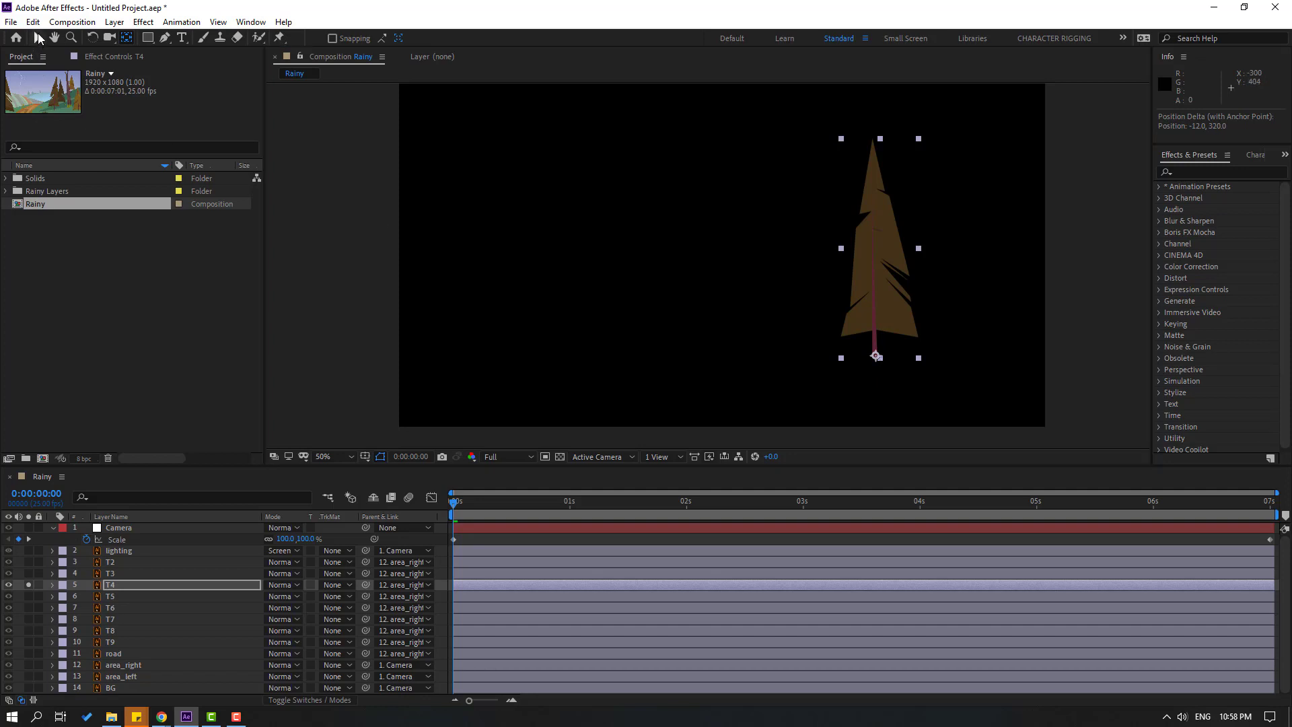
click(38, 37)
Step: Add the expression wiggle(1,4) to T4's Rotation property and preview the tree swaying on its own
key(r)
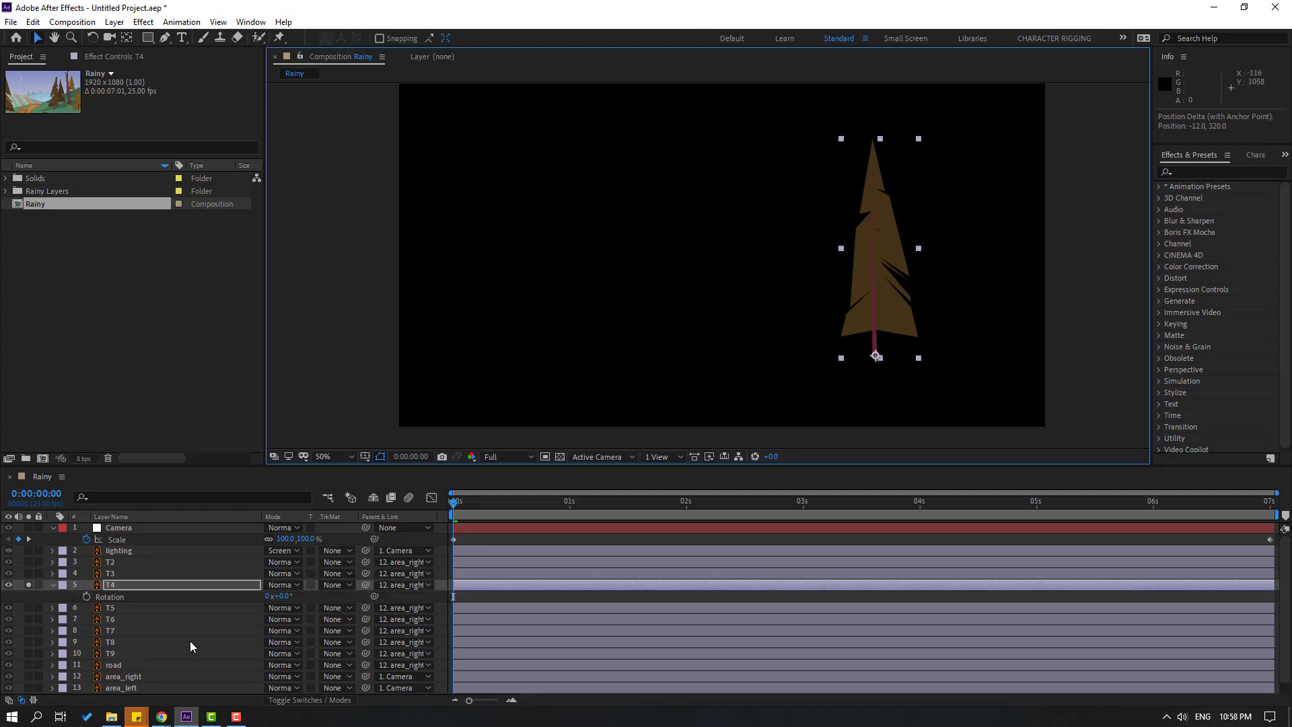
alt+click(87, 597)
text(wiggle(1,4))
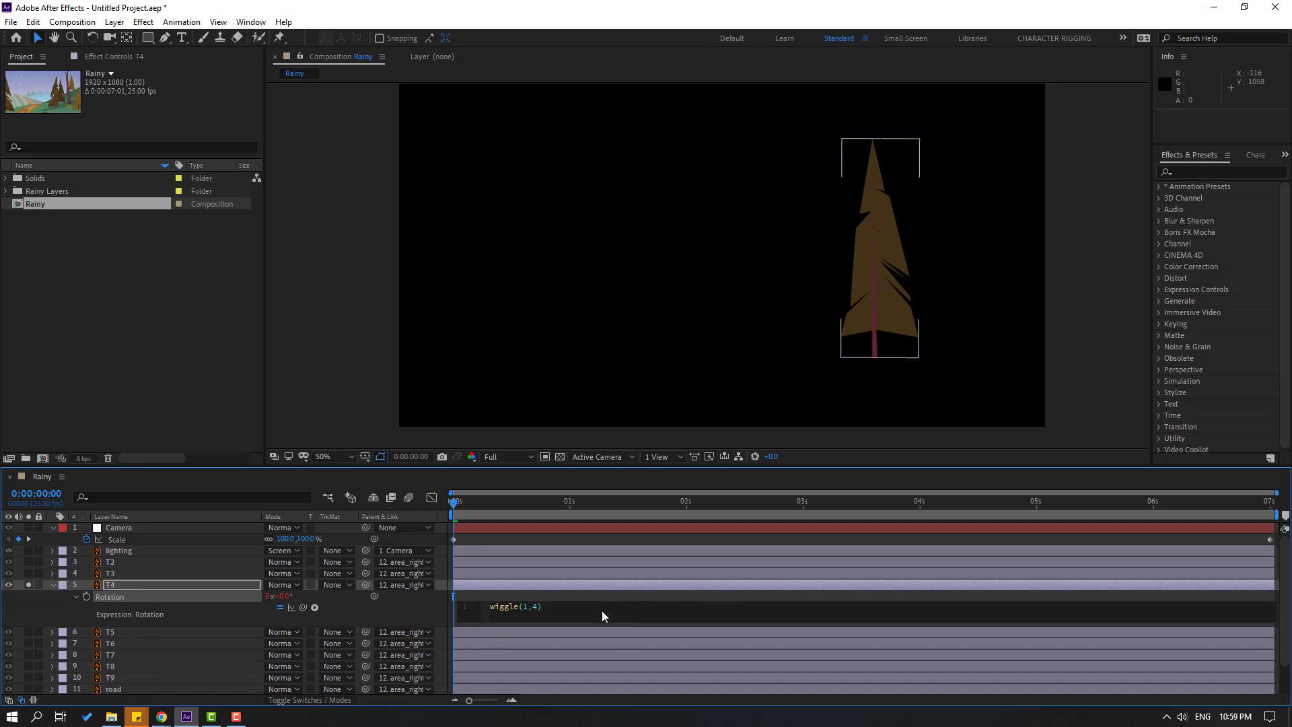
click(602, 610)
key(space)
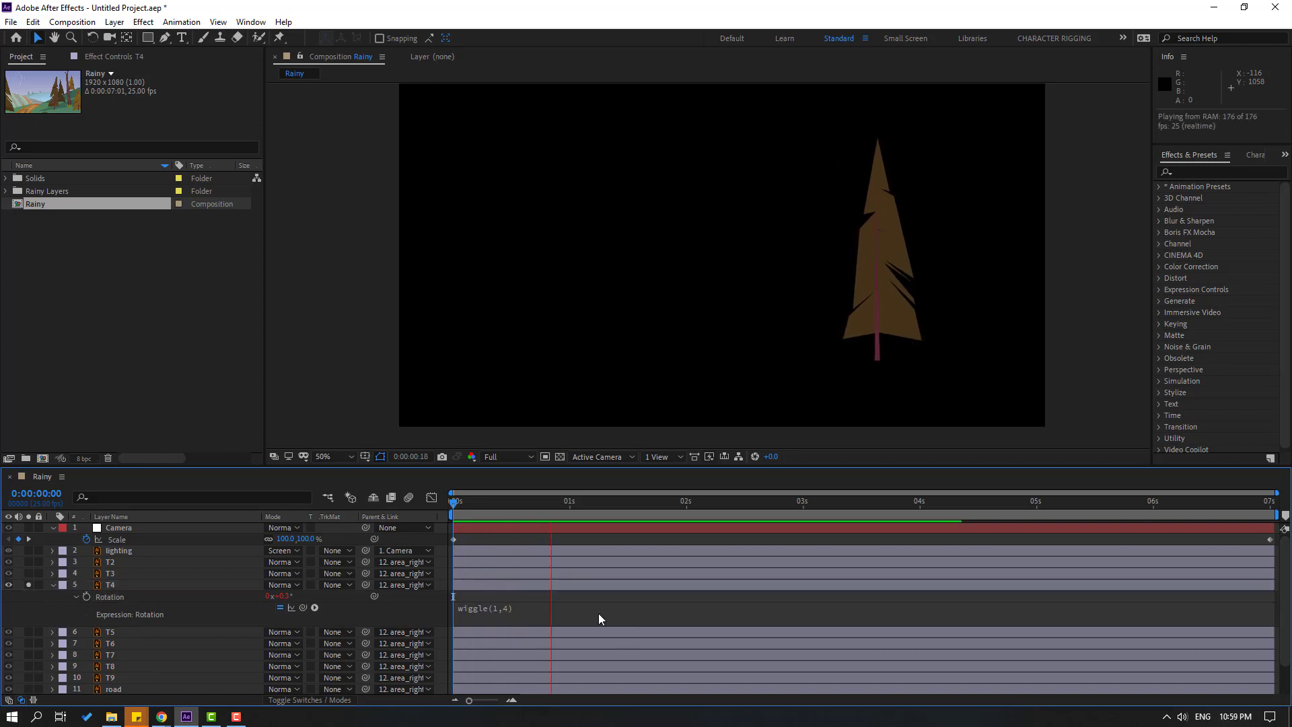
key(space)
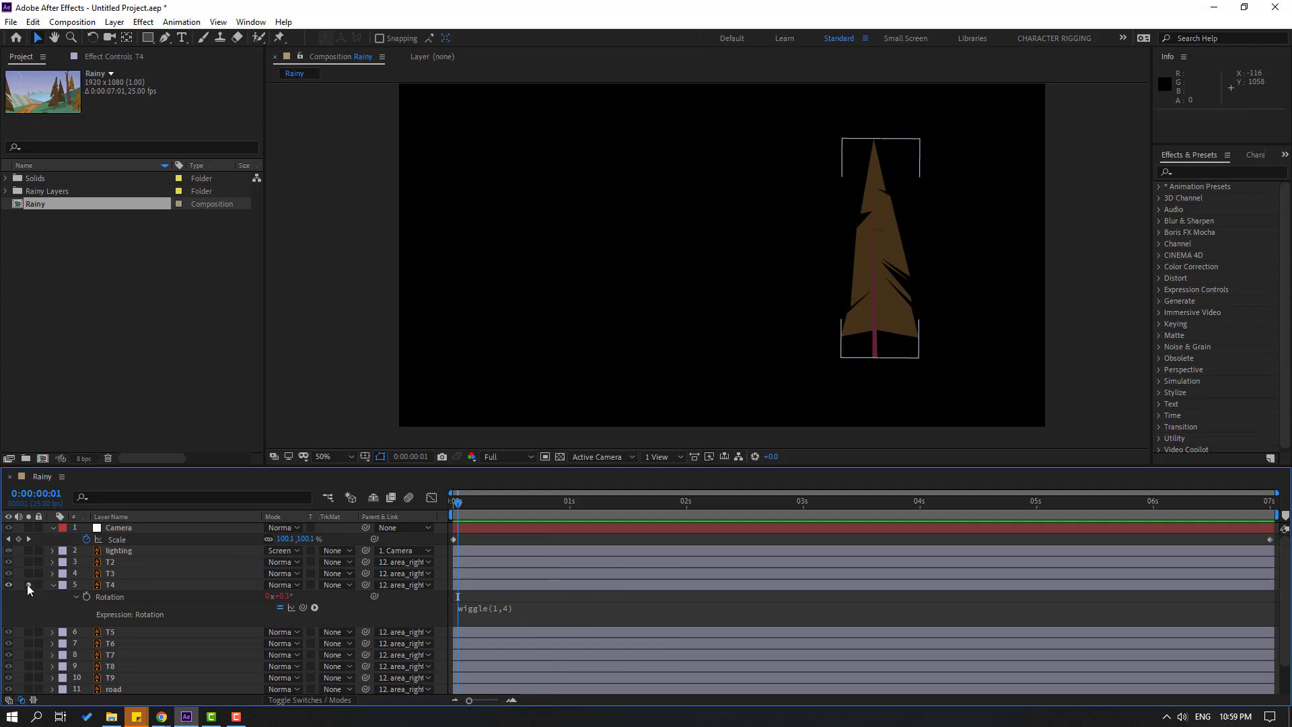
Step: Turn off T4's solo, collapse the layer, and preview the full scene
click(28, 584)
click(53, 584)
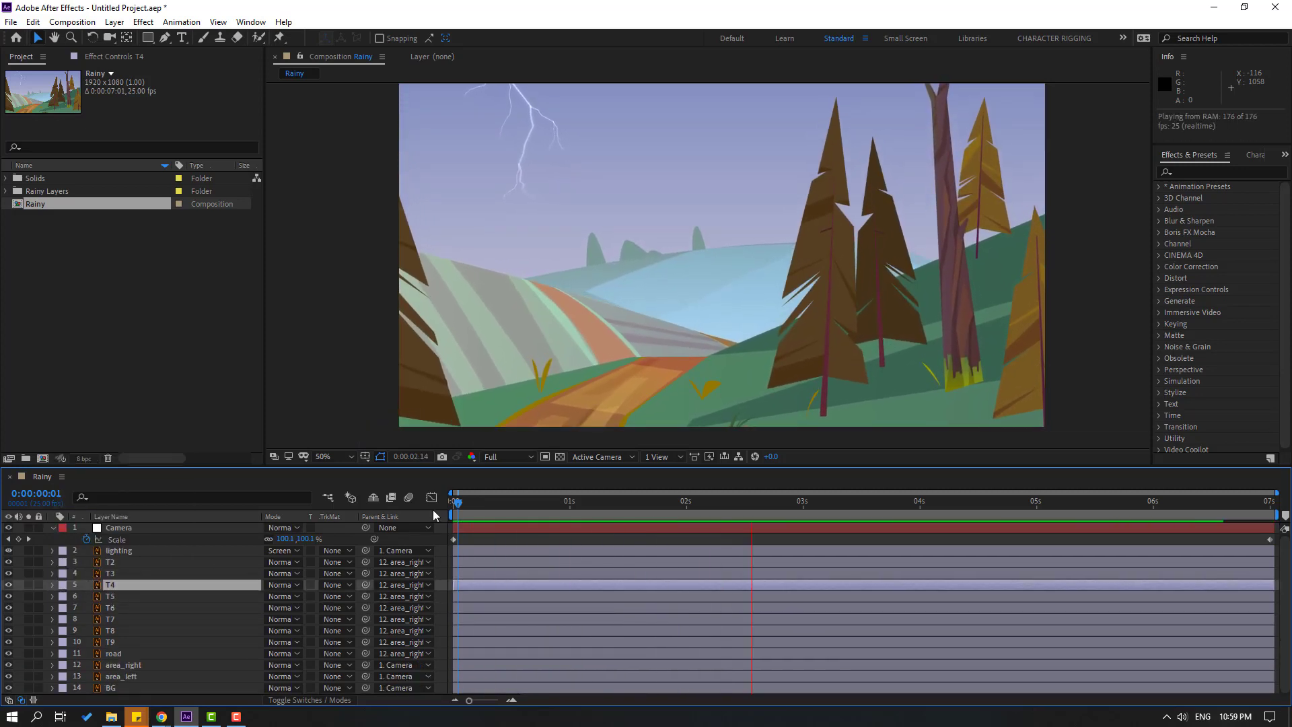
key(space)
Step: Move T5's anchor point down to the base of its trunk near the scene's lower right corner
click(111, 596)
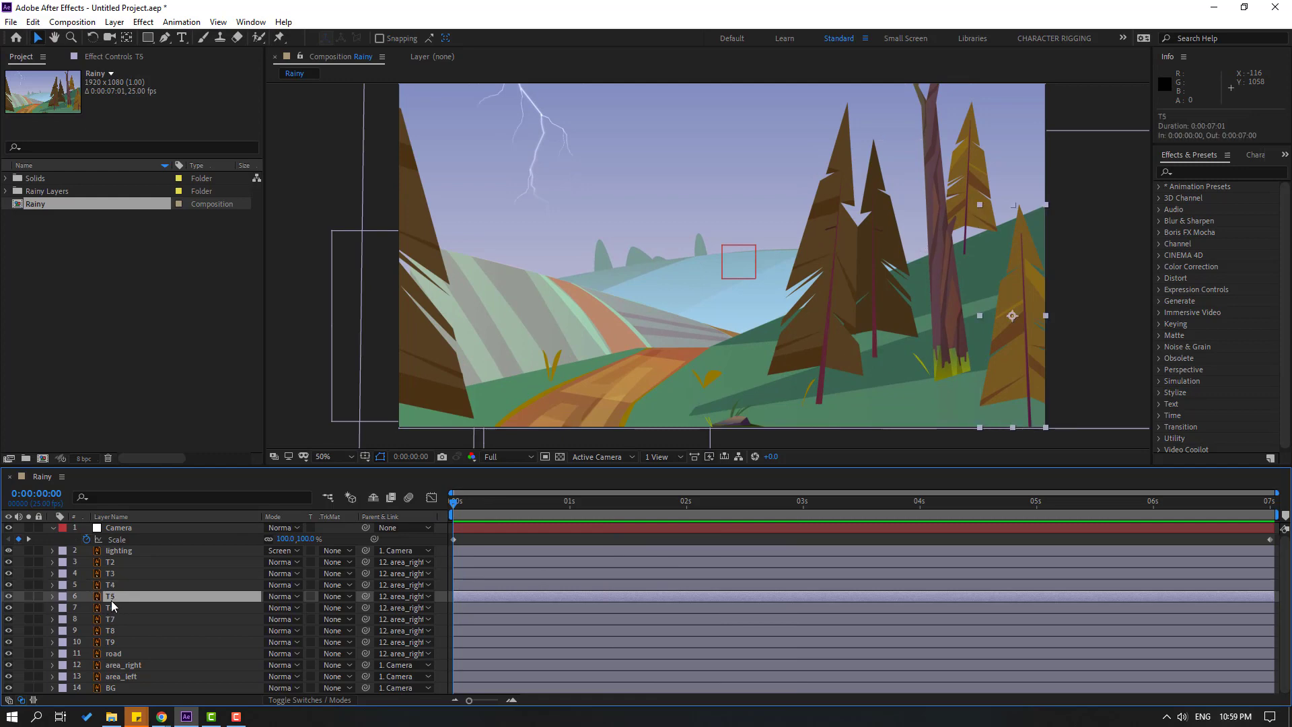
click(126, 38)
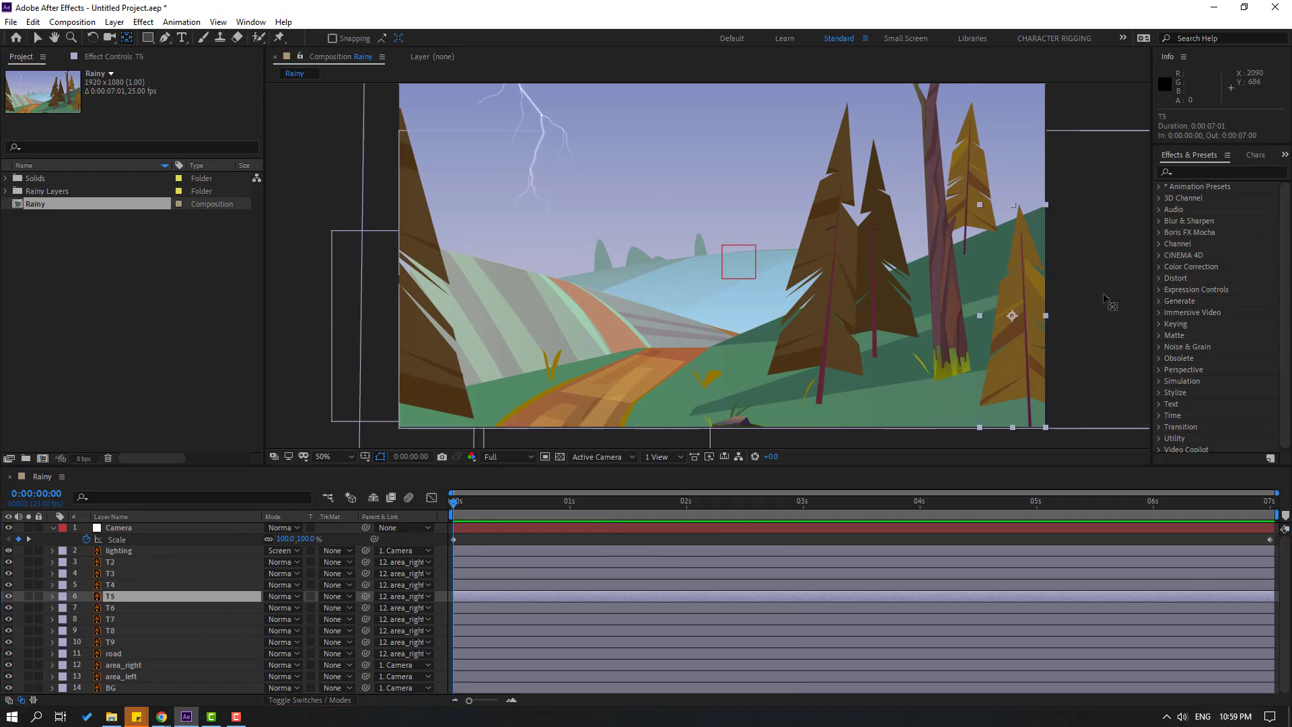
drag(1013, 322, 1031, 415)
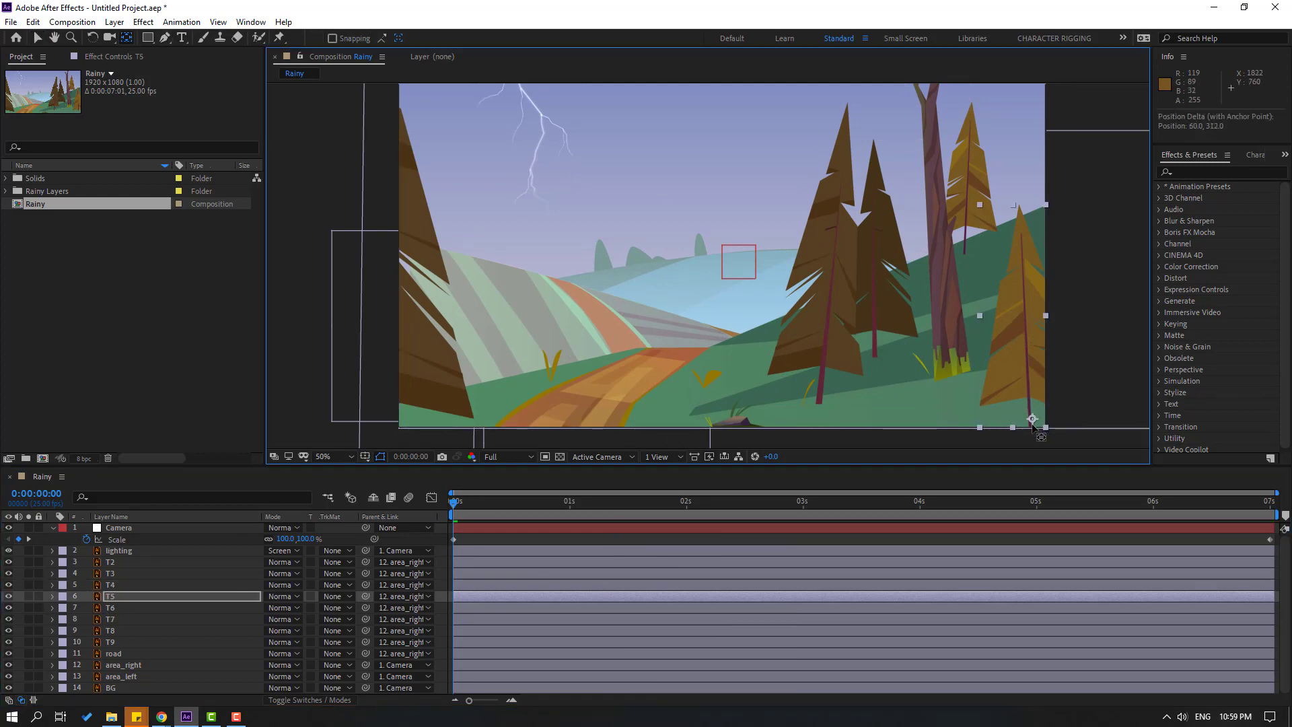
click(41, 41)
Step: Add the expression wiggle(1,4) to T5's Rotation property, preview the scene, and collapse the layer's properties
key(r)
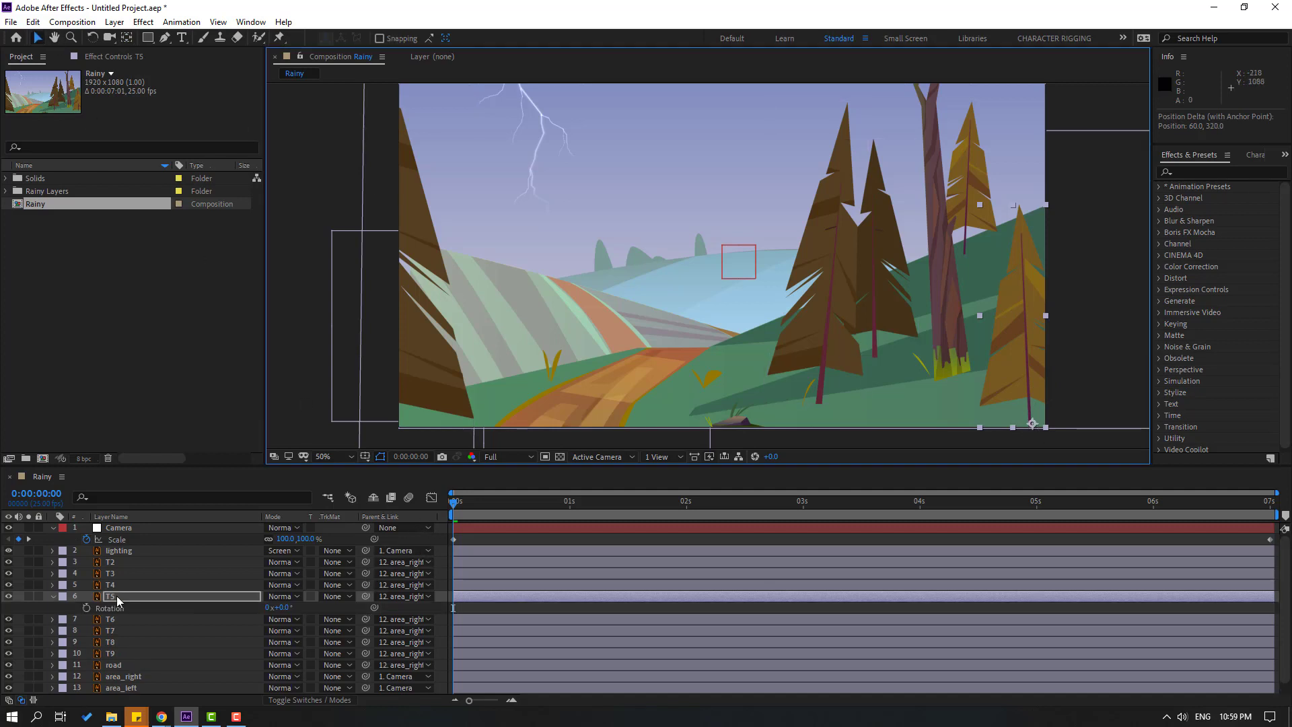
alt+click(88, 607)
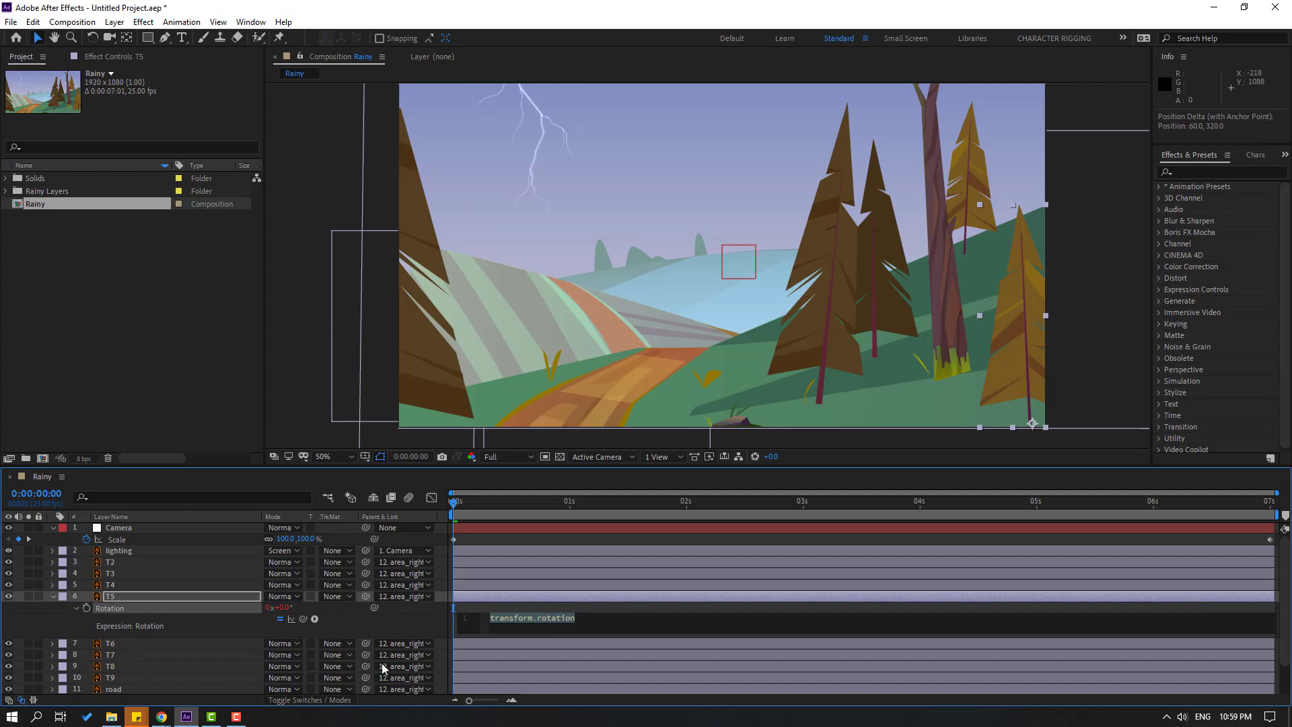
text(wiggle(1,4))
click(527, 606)
key(space)
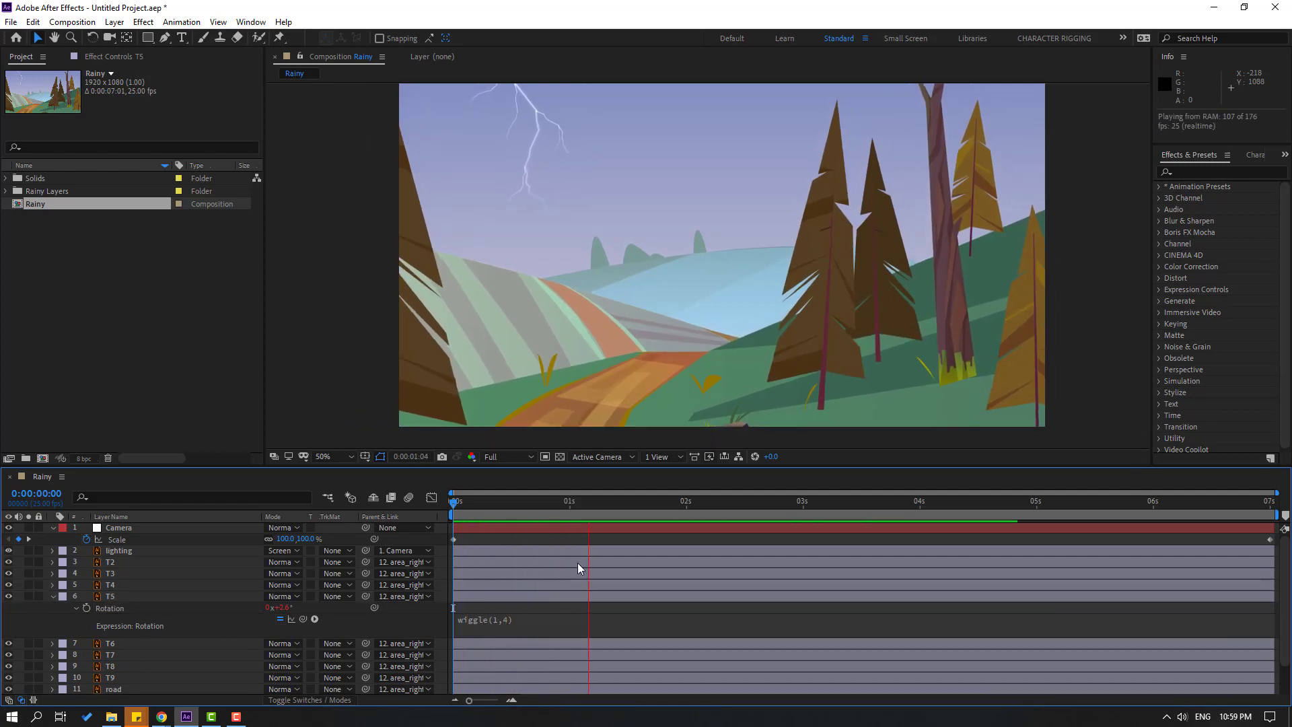
key(space)
key(u)
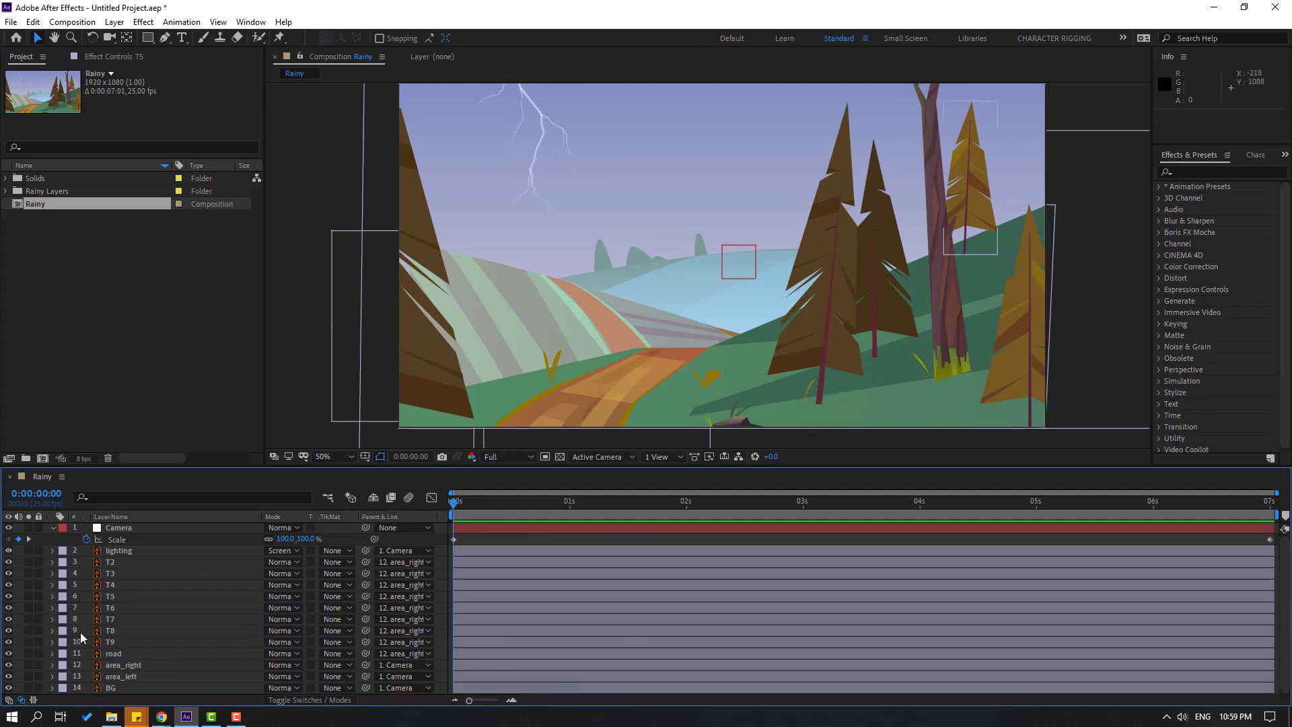
Step: Delete the T6 and T8 layers, toggling the visibility of T7 and T8 to identify their artwork
click(118, 608)
key(Delete)
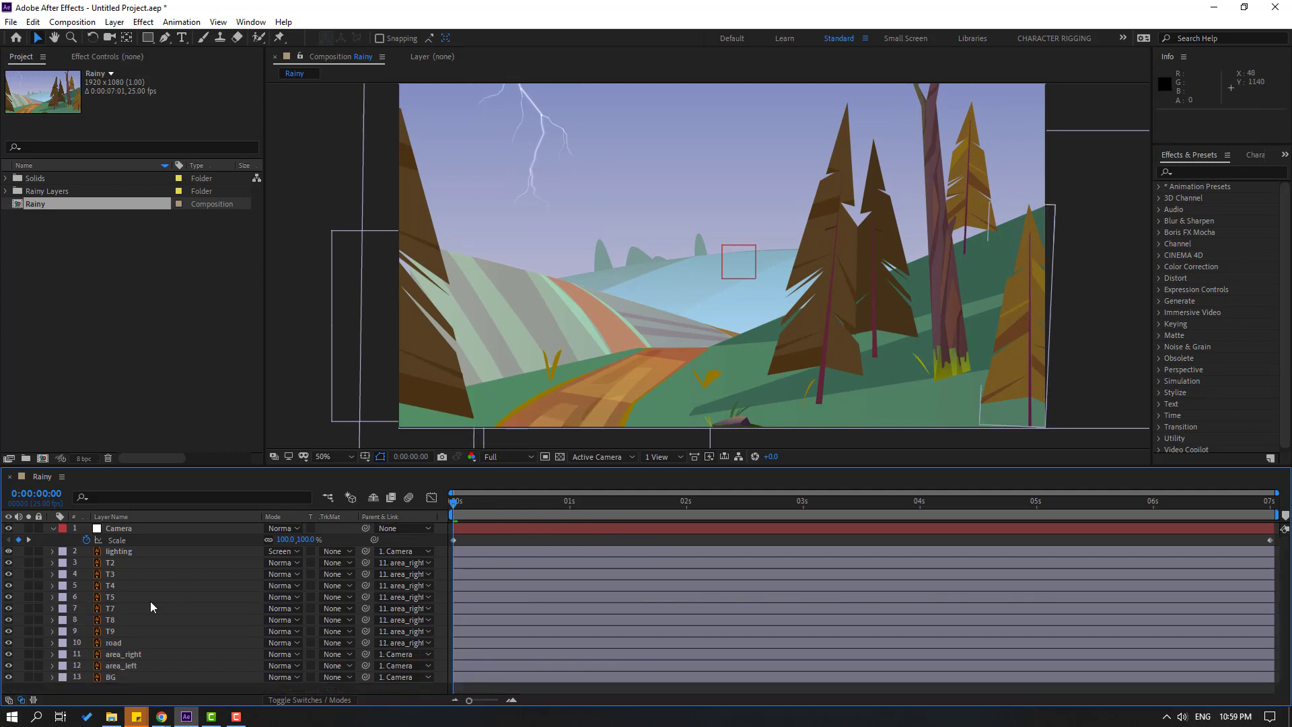
click(111, 610)
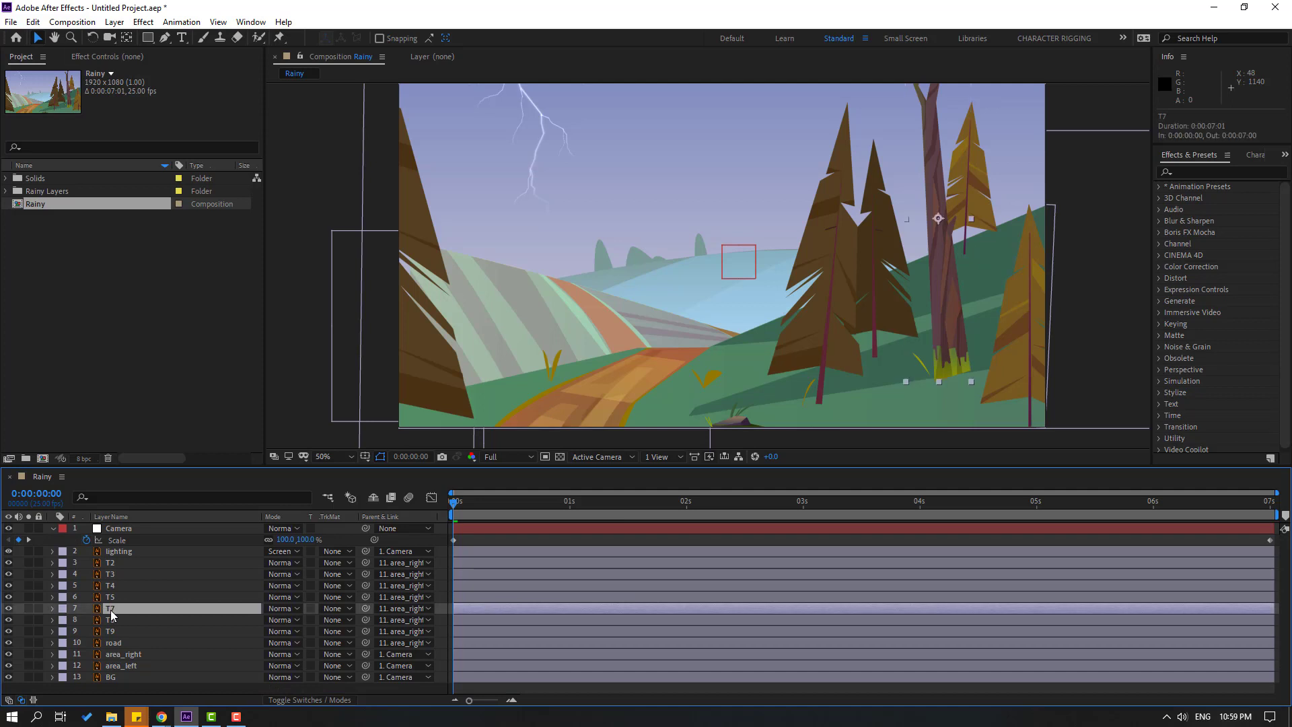
double_click(8, 609)
click(109, 620)
click(9, 619)
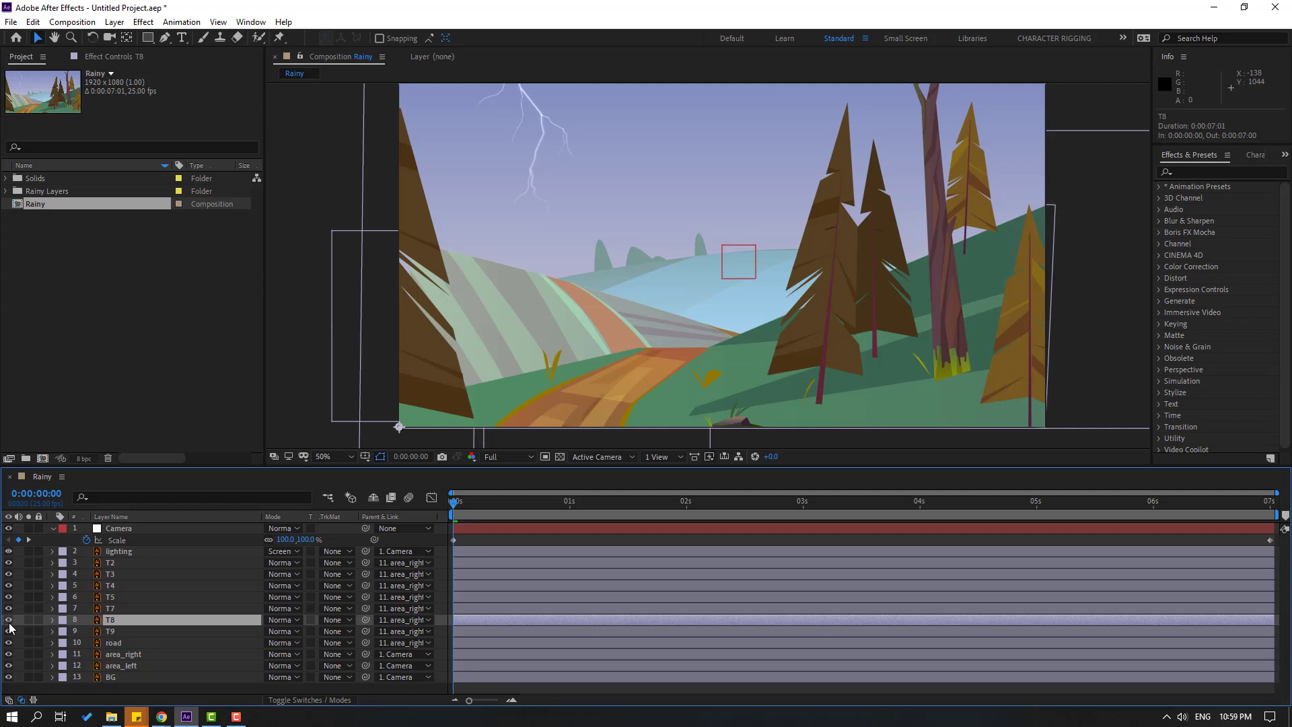
key(Delete)
Step: Move T9's anchor point down to the base of the tree trunk on the far hillside
click(111, 622)
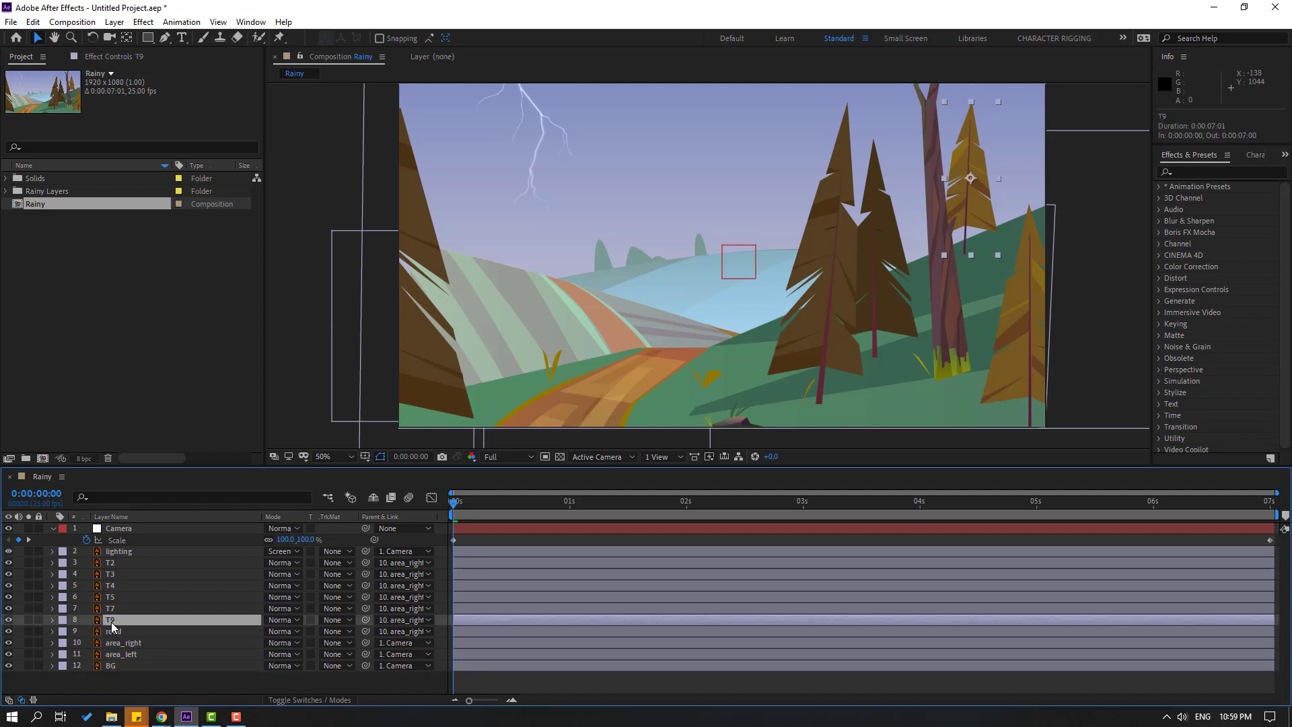
click(127, 38)
drag(966, 222, 967, 238)
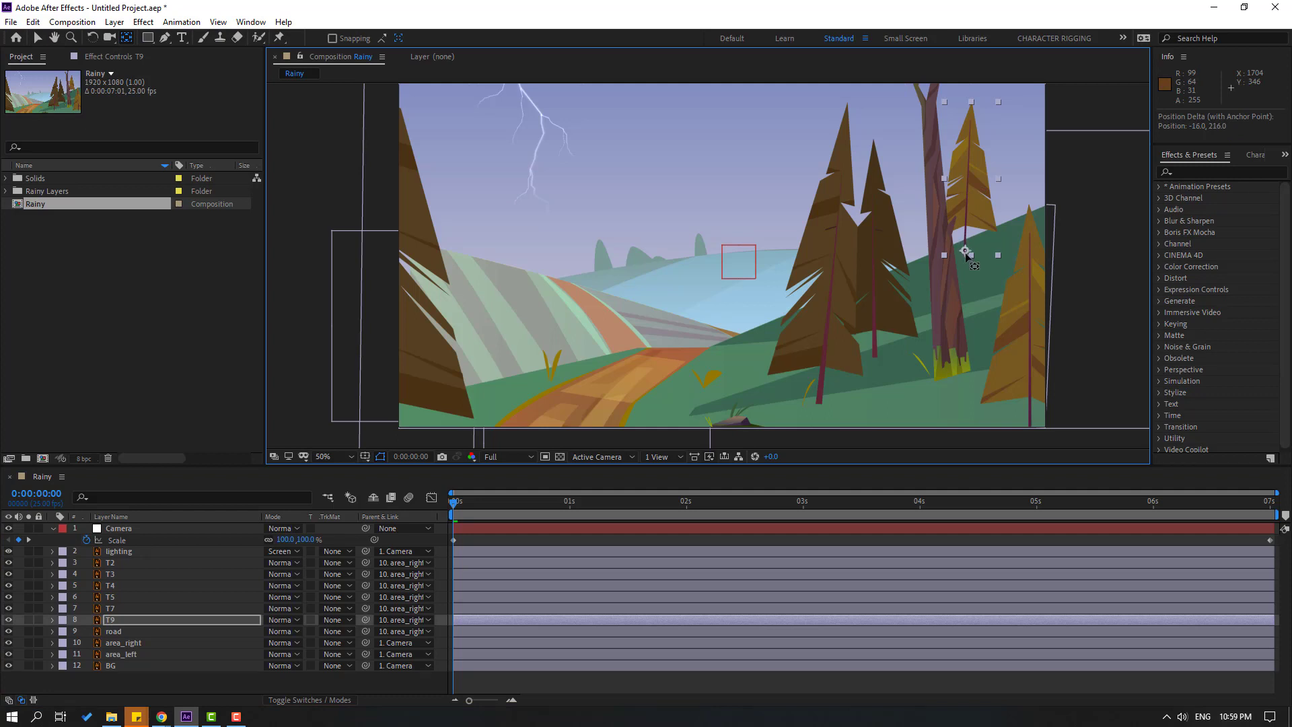
click(42, 40)
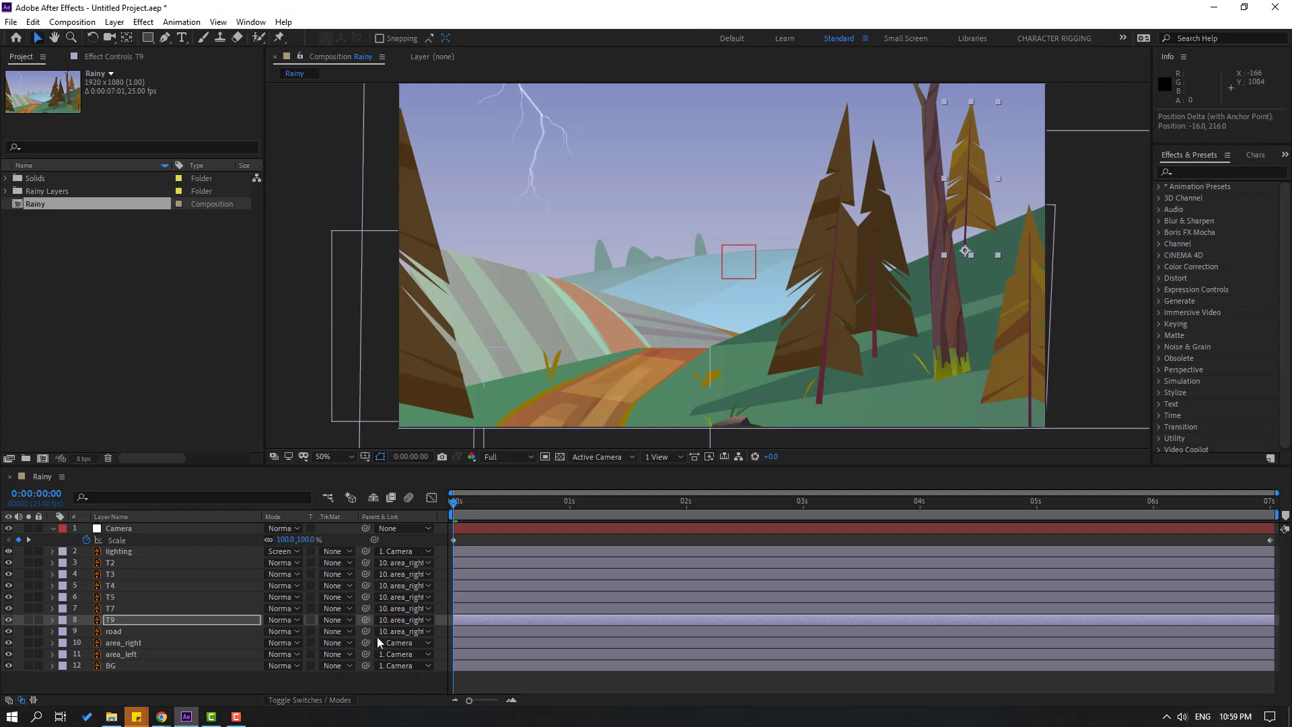
Step: Add the expression wiggle(1,4) to T9's Rotation property and preview the scene
key(r)
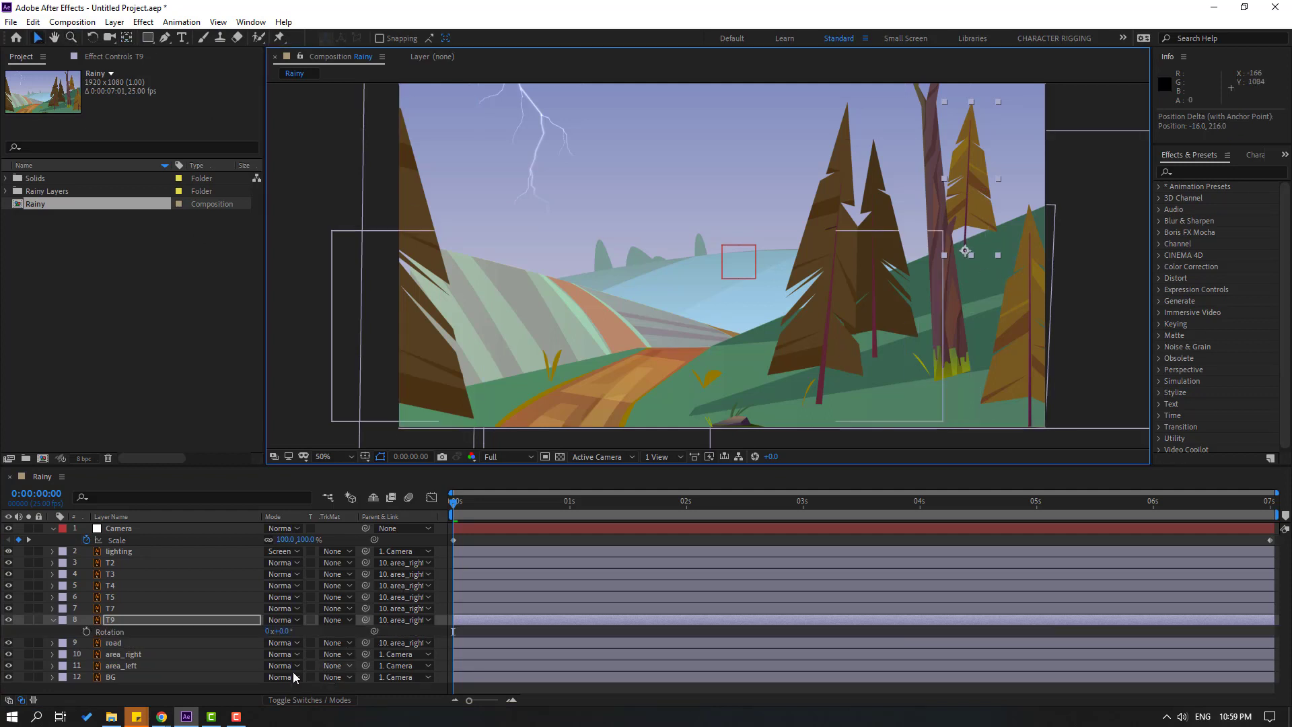
alt+click(85, 631)
text(wiggle(1,4))
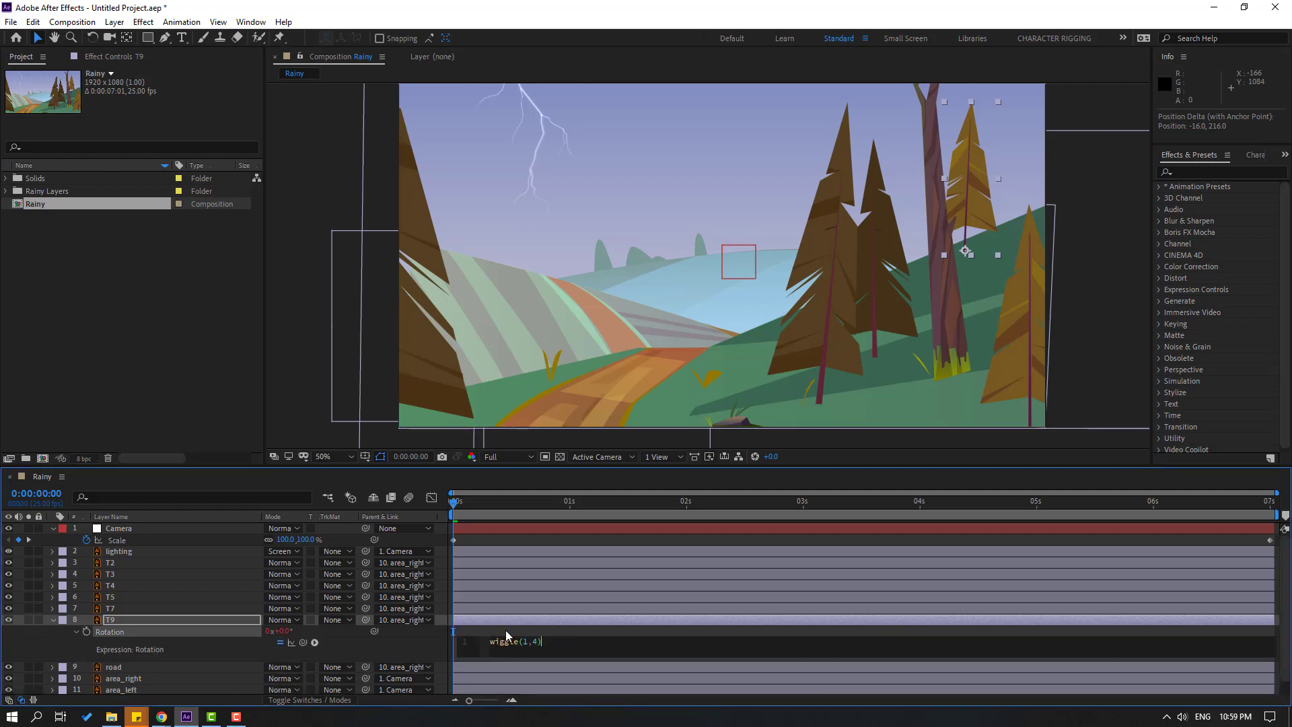
click(506, 630)
key(space)
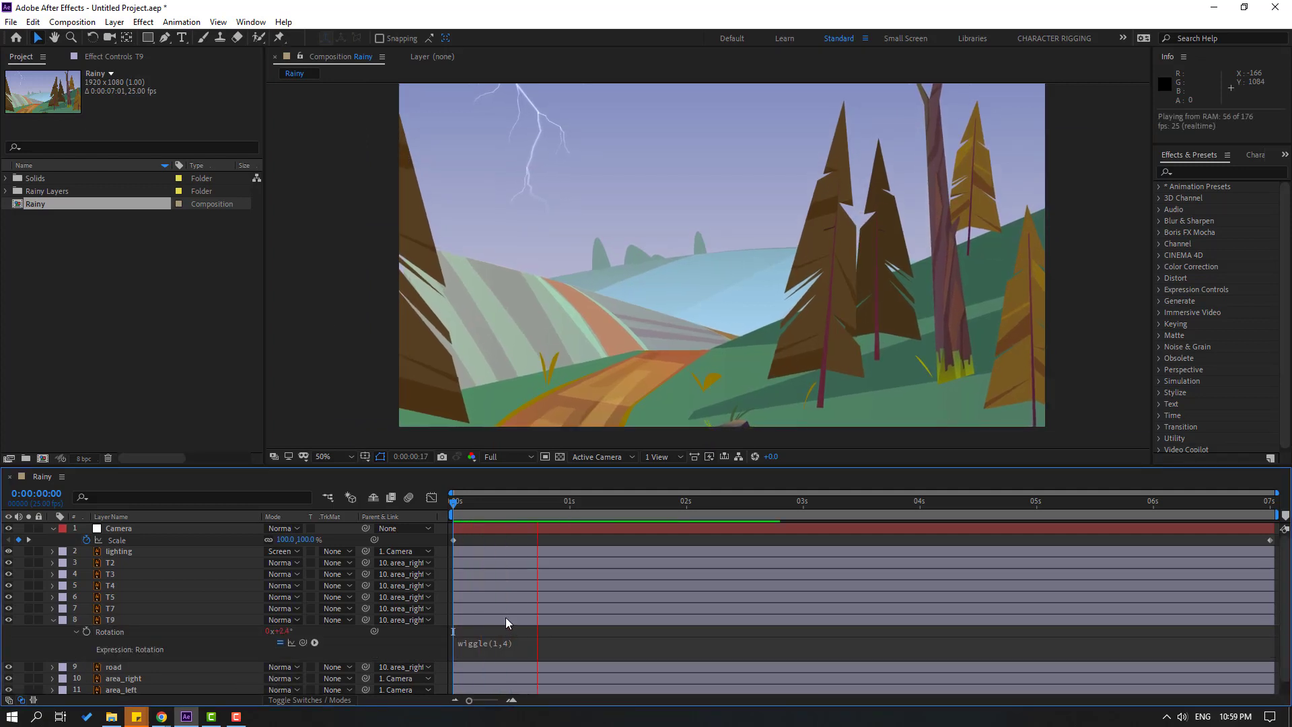
key(space)
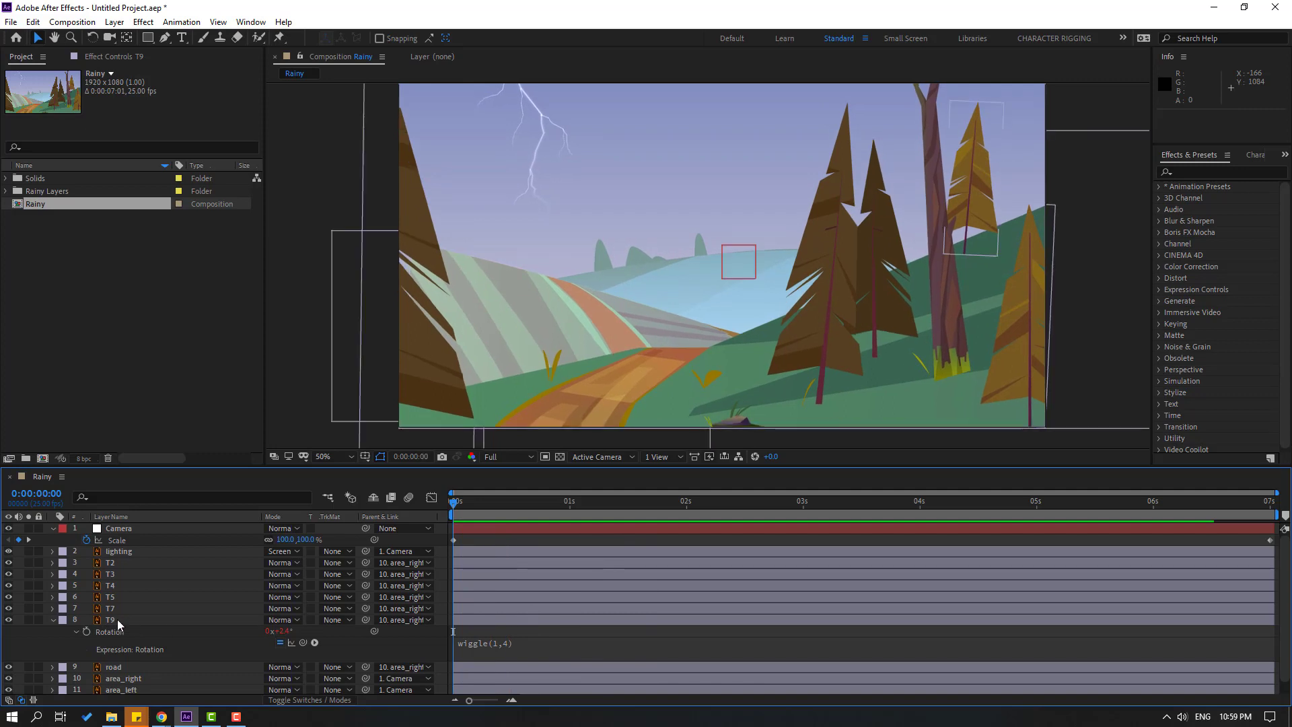
Step: Move the T9 tree lower on the hillside, partly behind the thick bare trunk, preview the scene, and collapse its layer
click(117, 619)
drag(959, 255, 926, 272)
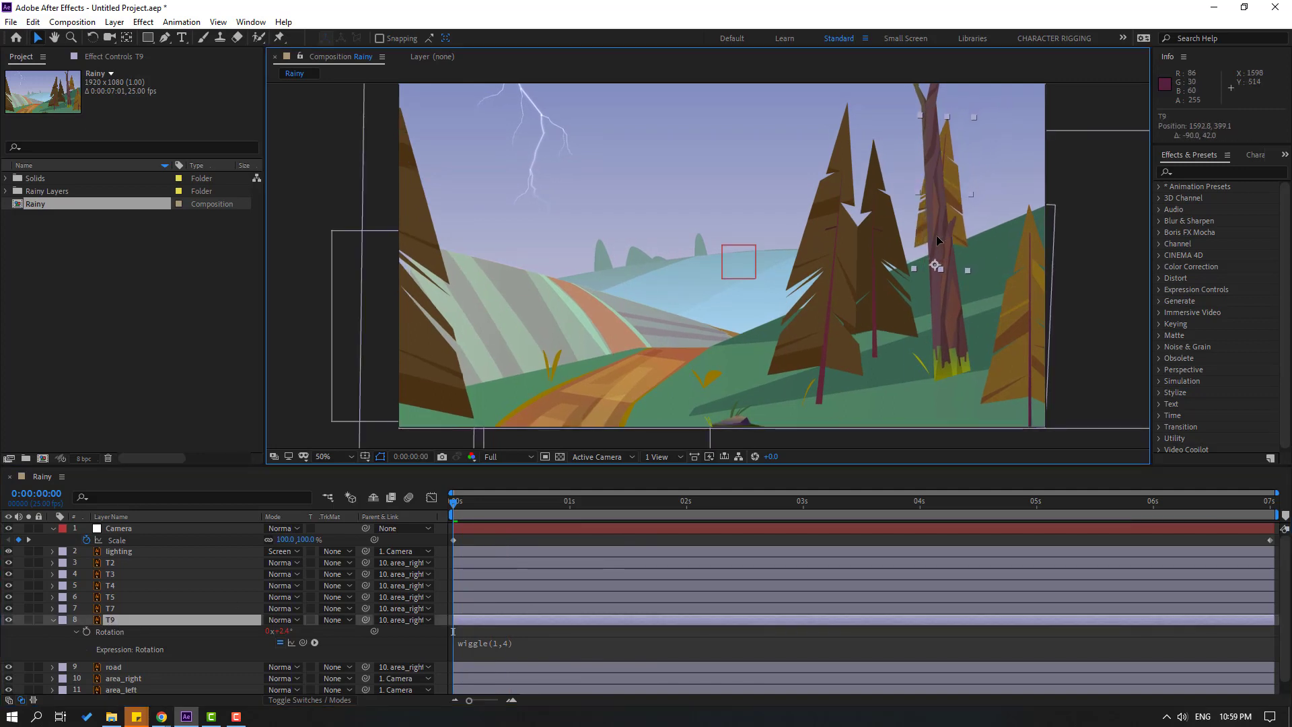
key(space)
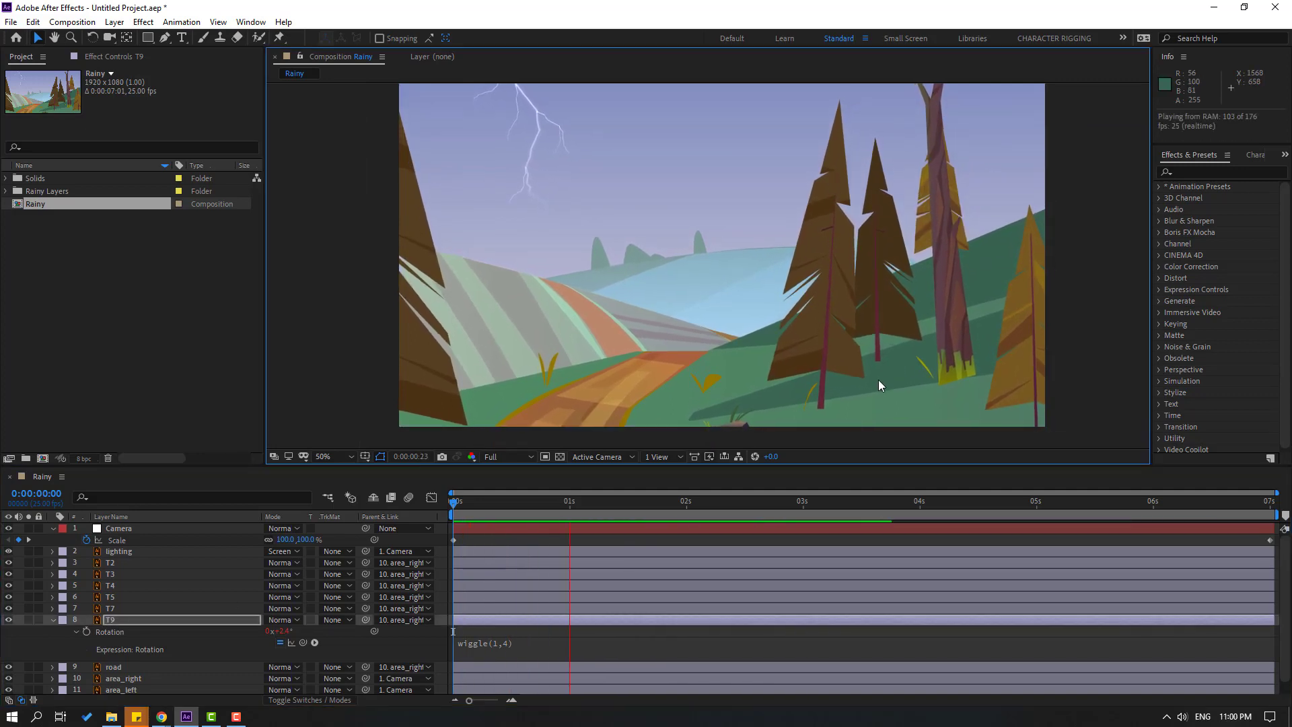
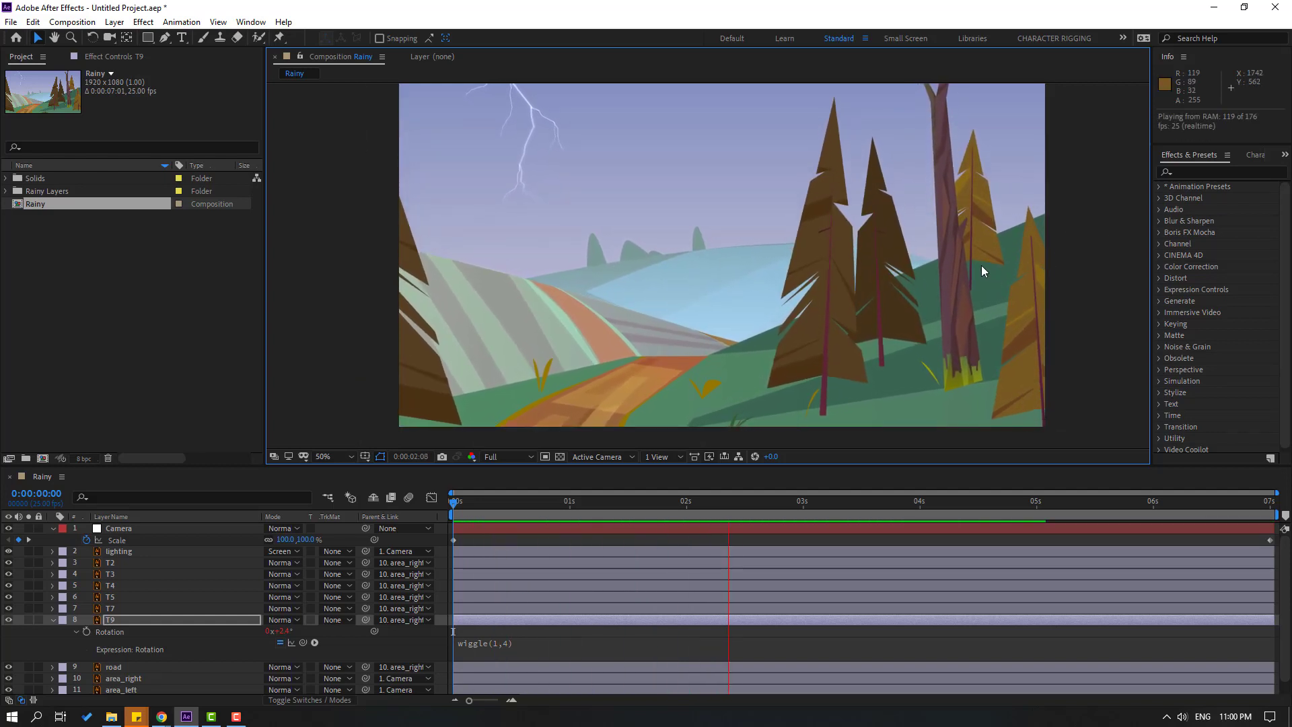
click(17, 627)
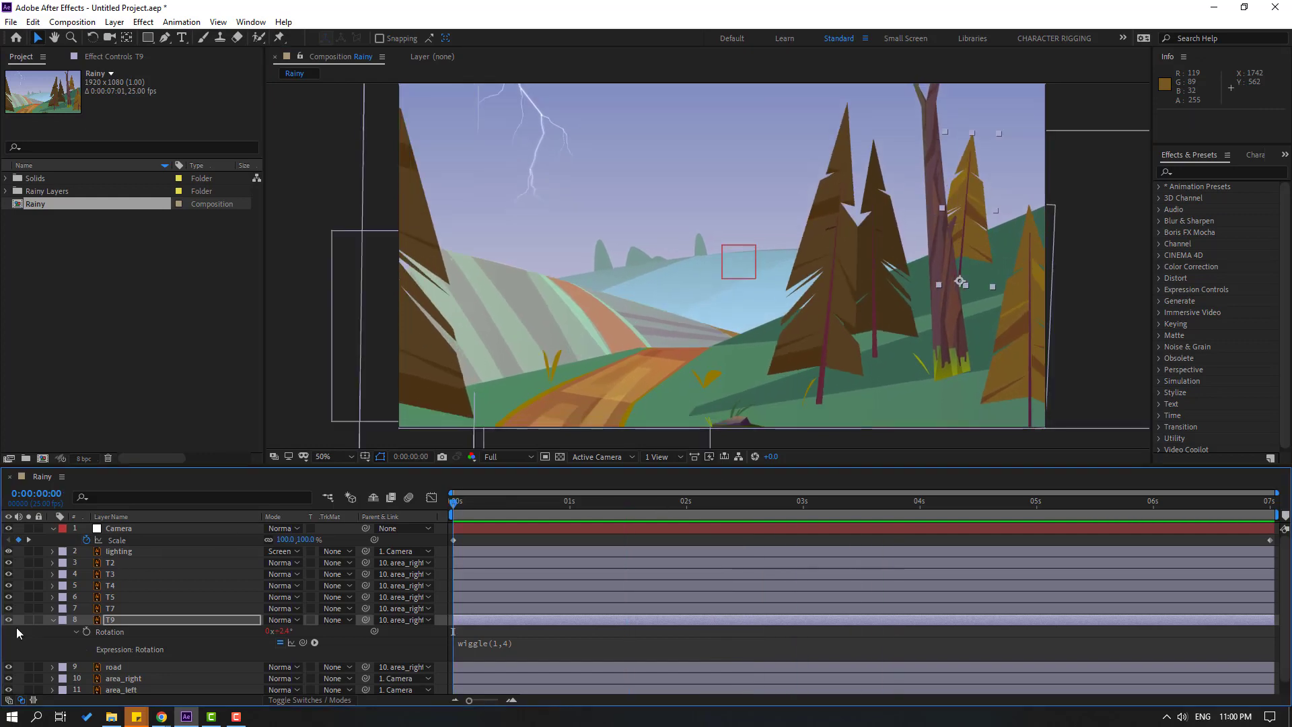
click(50, 623)
click(53, 619)
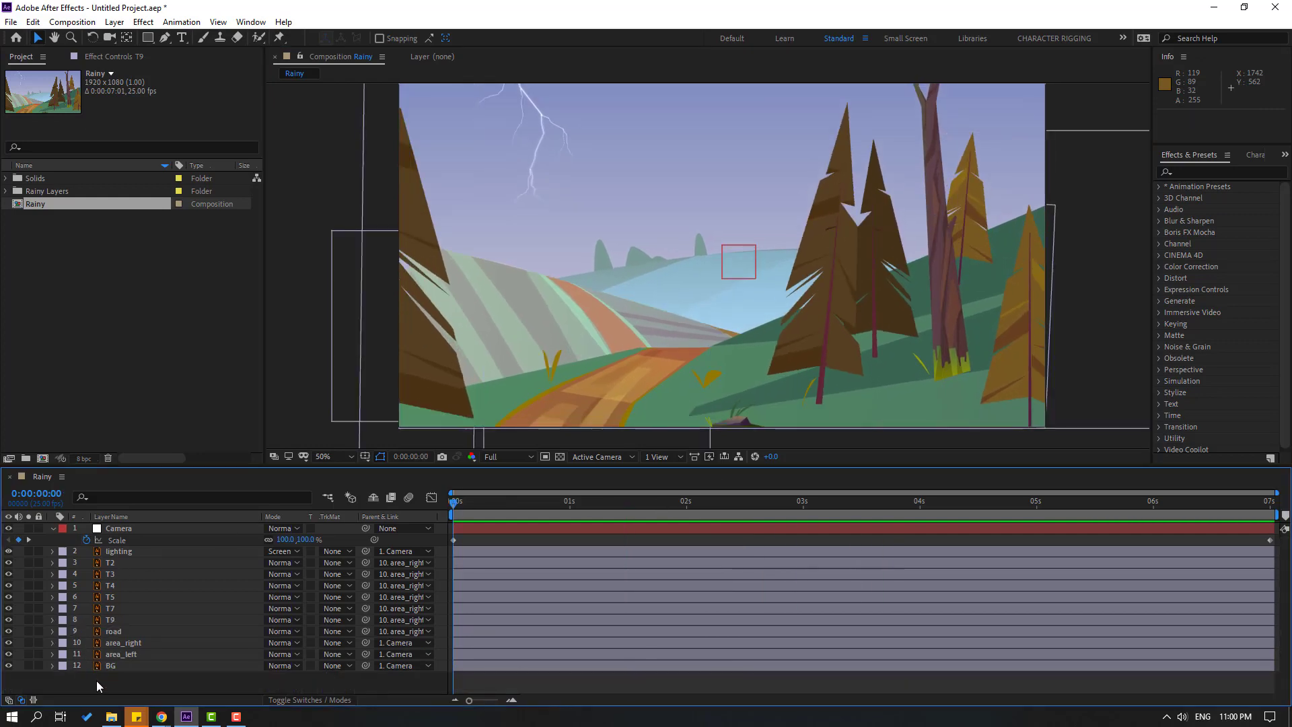
Step: Add a new adjustment layer to the Rainy composition
right_click(140, 677)
mouse_move(214, 532)
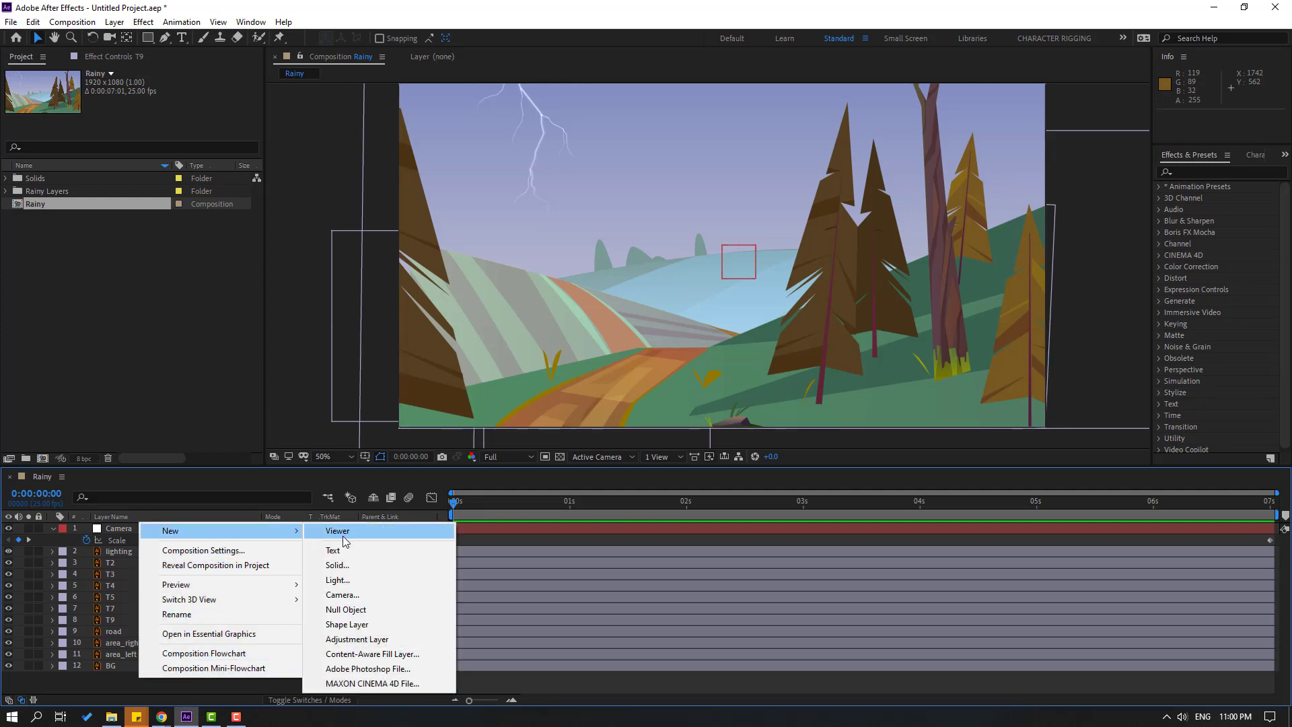
click(367, 638)
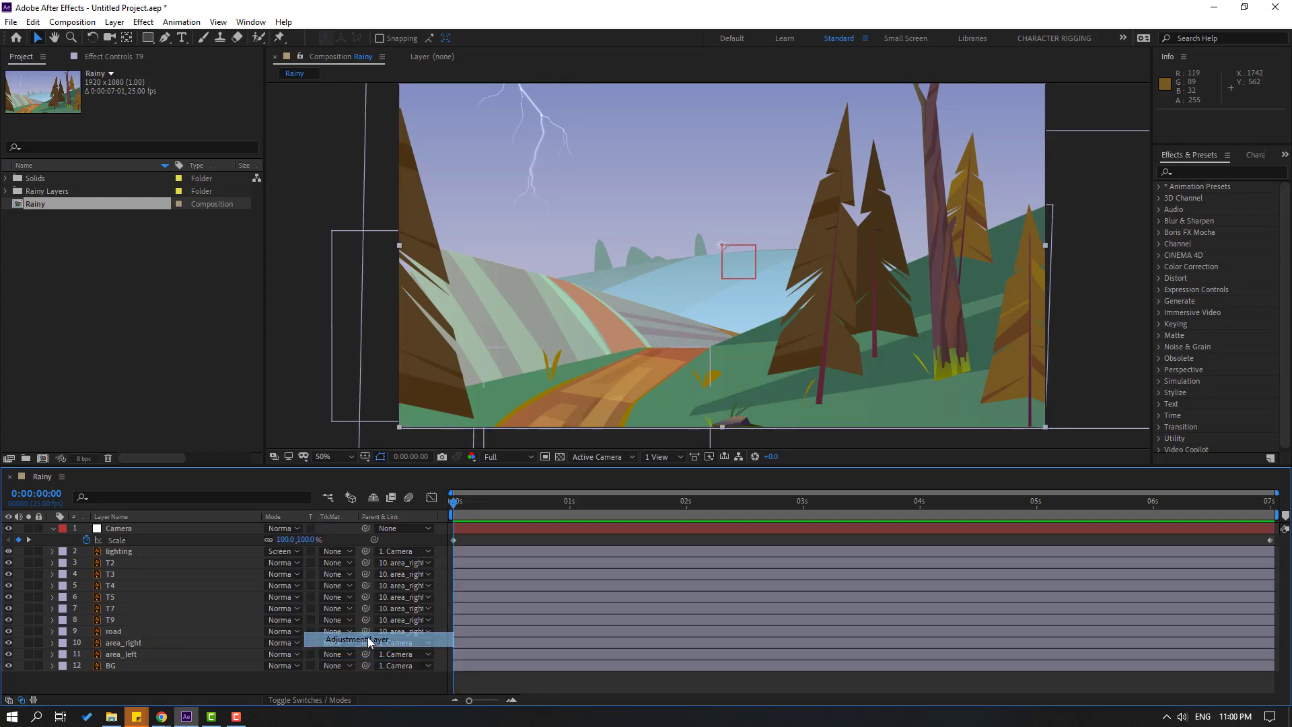
Step: Rename the new adjustment layer Rain
key(Return)
text(Rai)
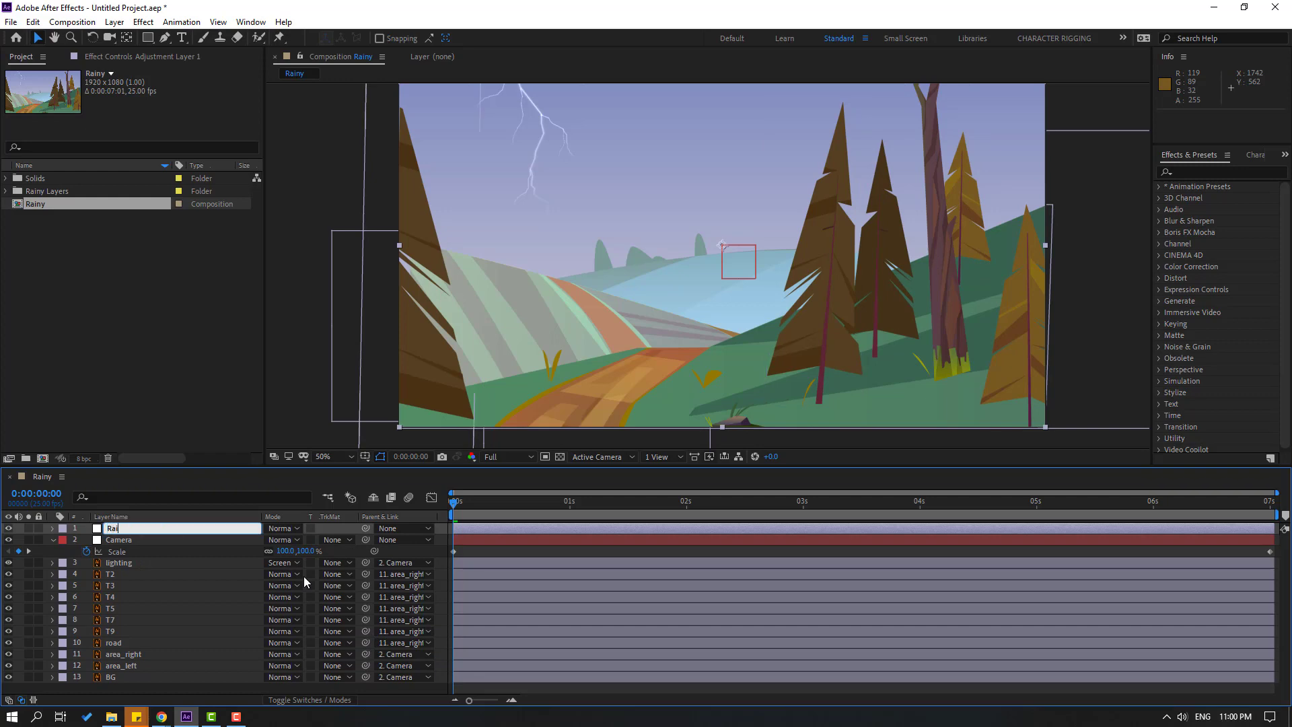
text(n)
key(Return)
Step: Find the CC Rainfall effect and apply it to the Rain layer
click(1202, 171)
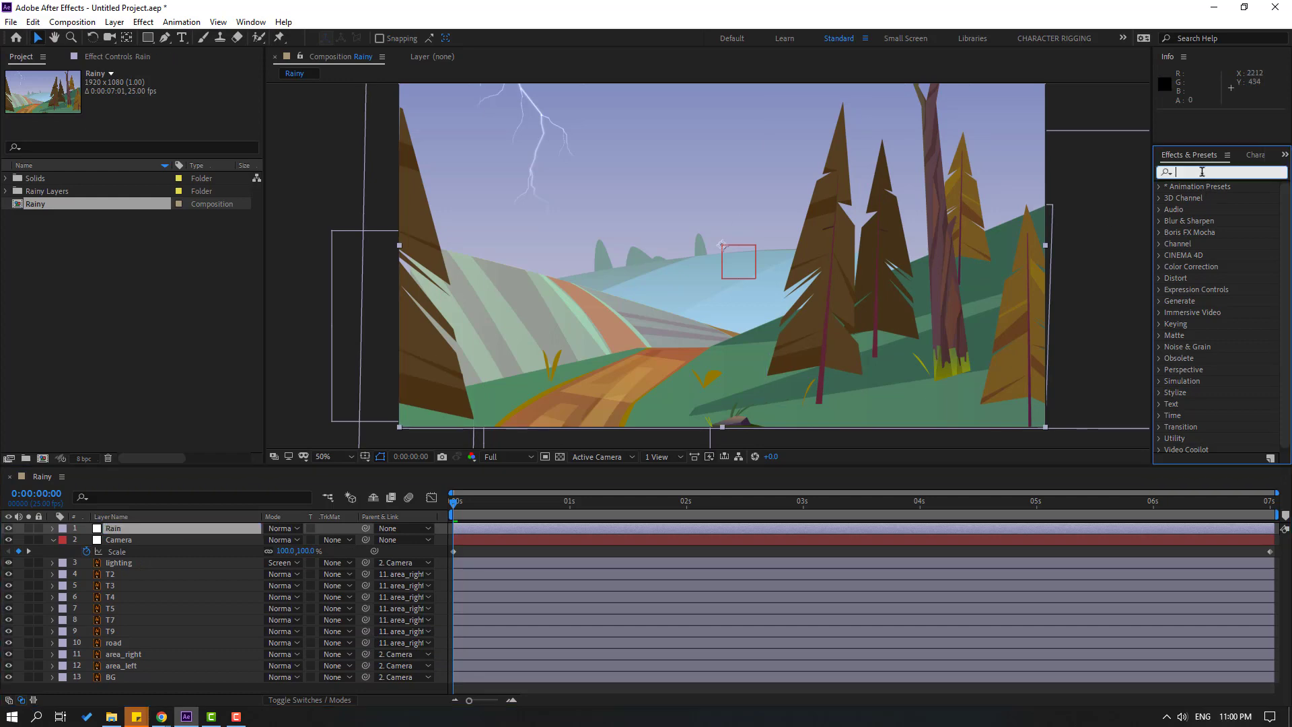
text(rain)
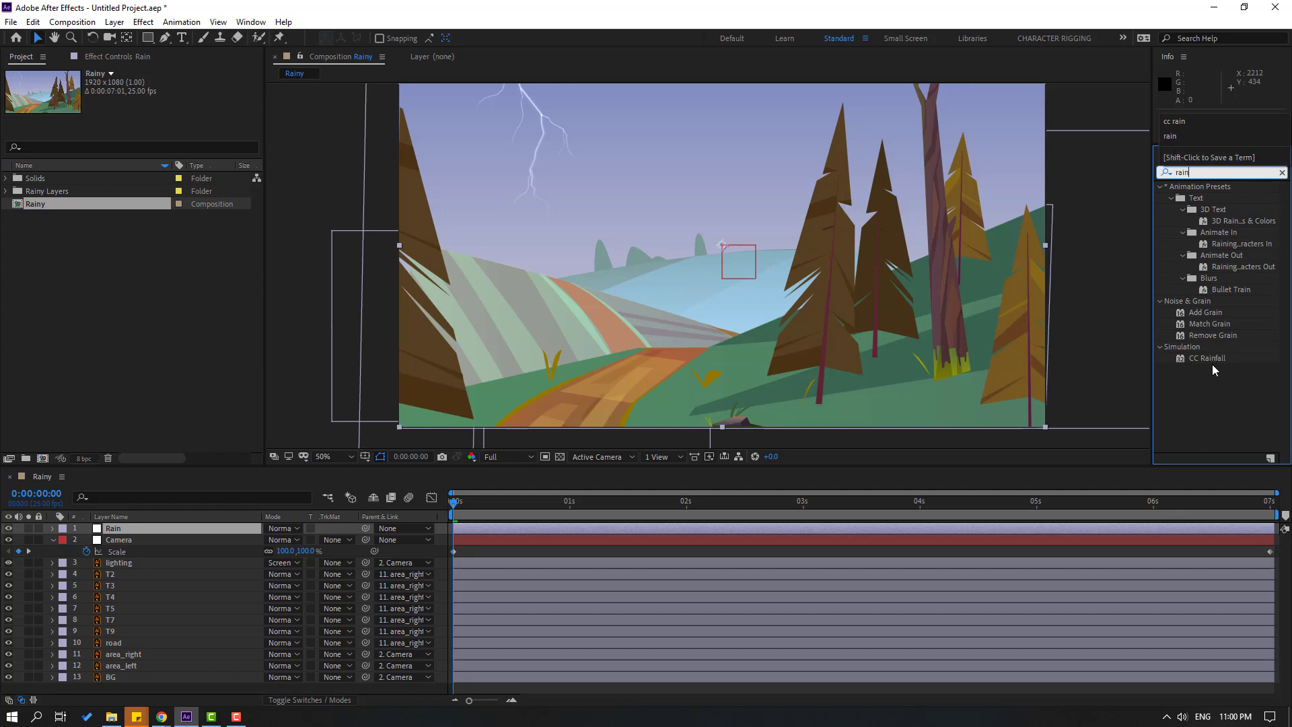
mouse_move(1207, 360)
mouse_down()
mouse_move(1189, 411)
mouse_move(321, 523)
mouse_move(112, 533)
mouse_up()
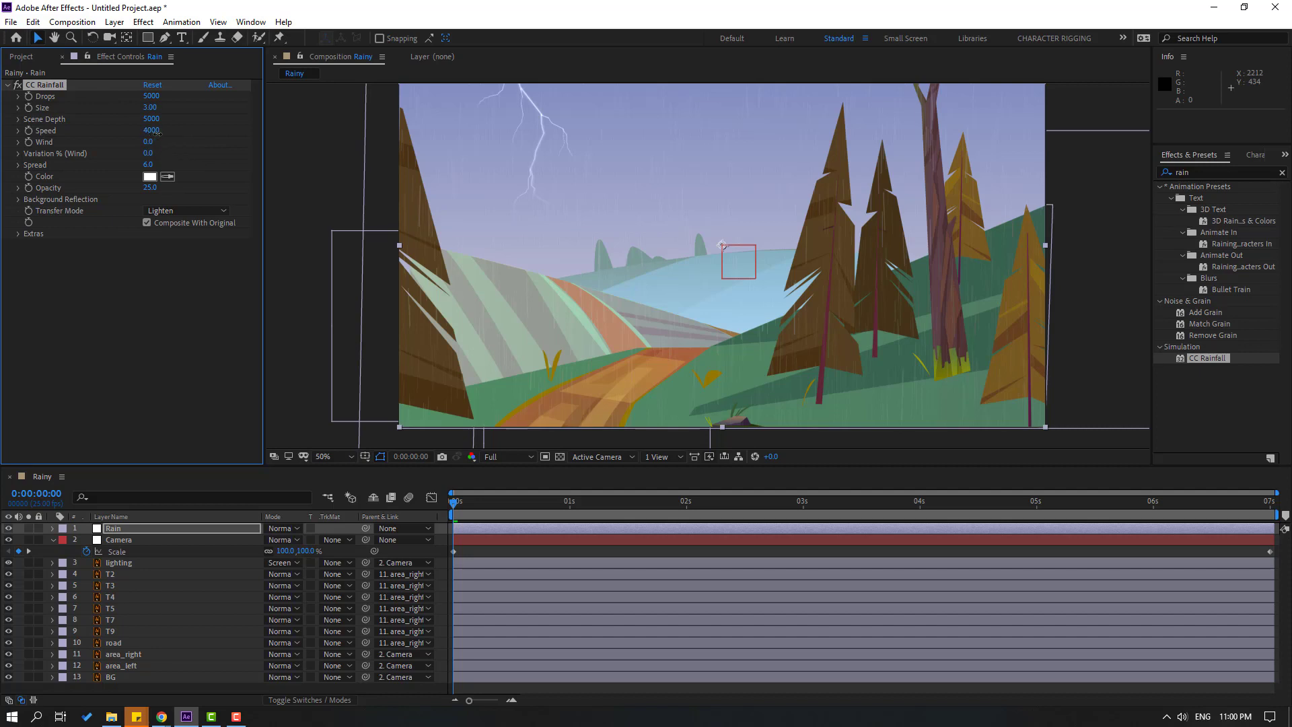
Step: Lower the rainfall's Speed to about 3080, set its Wind to 2030, and preview the scene
drag(203, 131, 269, 132)
key(space)
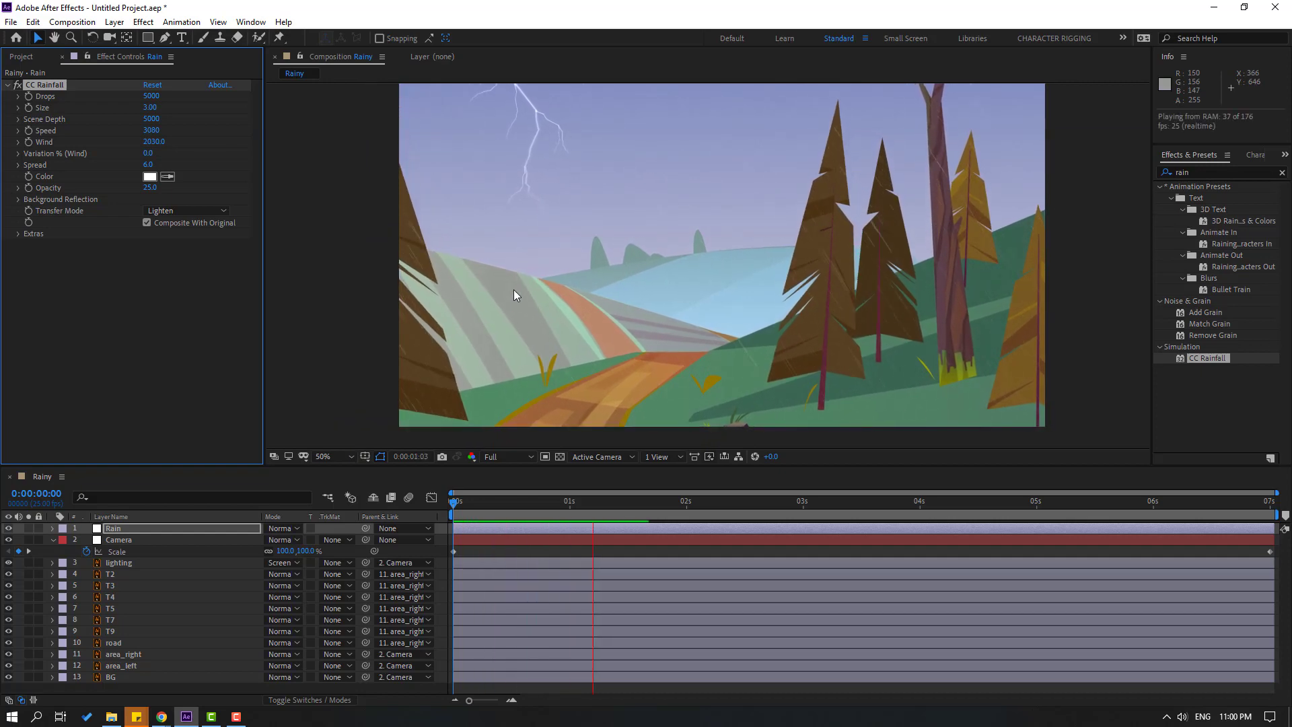
key(space)
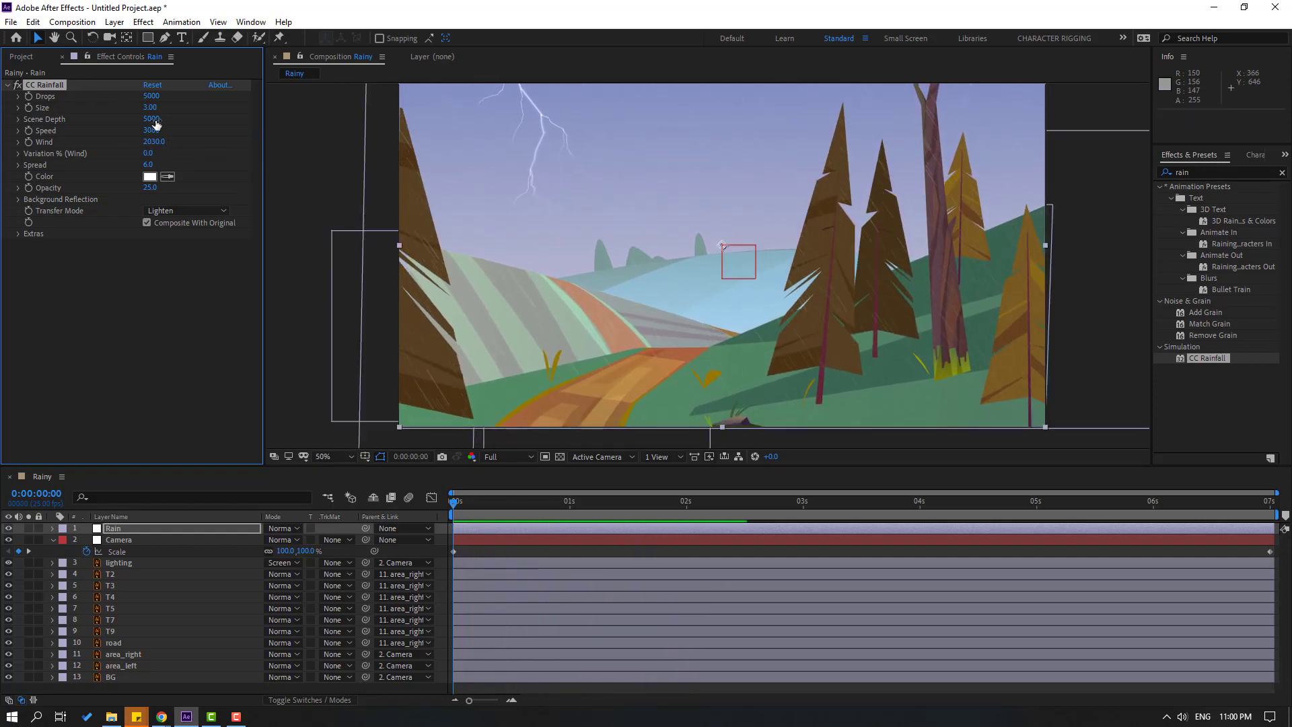
Step: Set the rainfall's Size to 4.18, preview the scene, and return to the start of the timeline
drag(148, 108, 181, 108)
key(space)
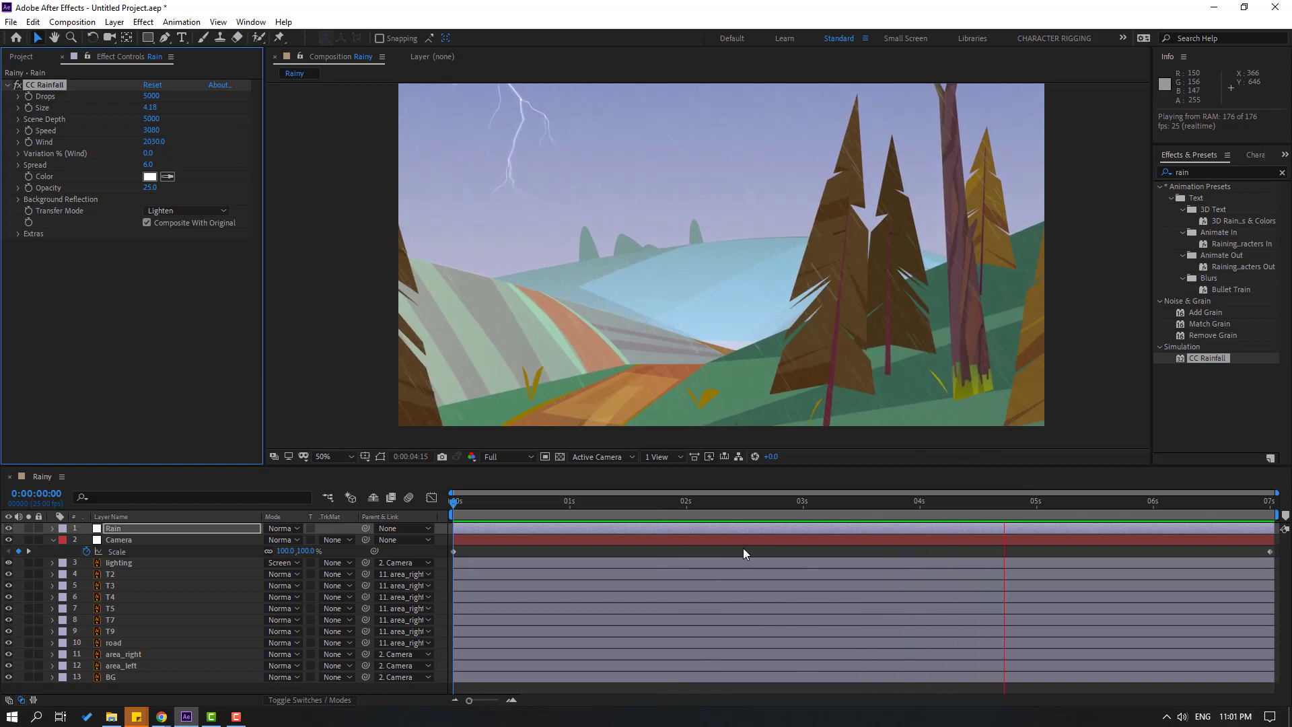
key(space)
click(1091, 502)
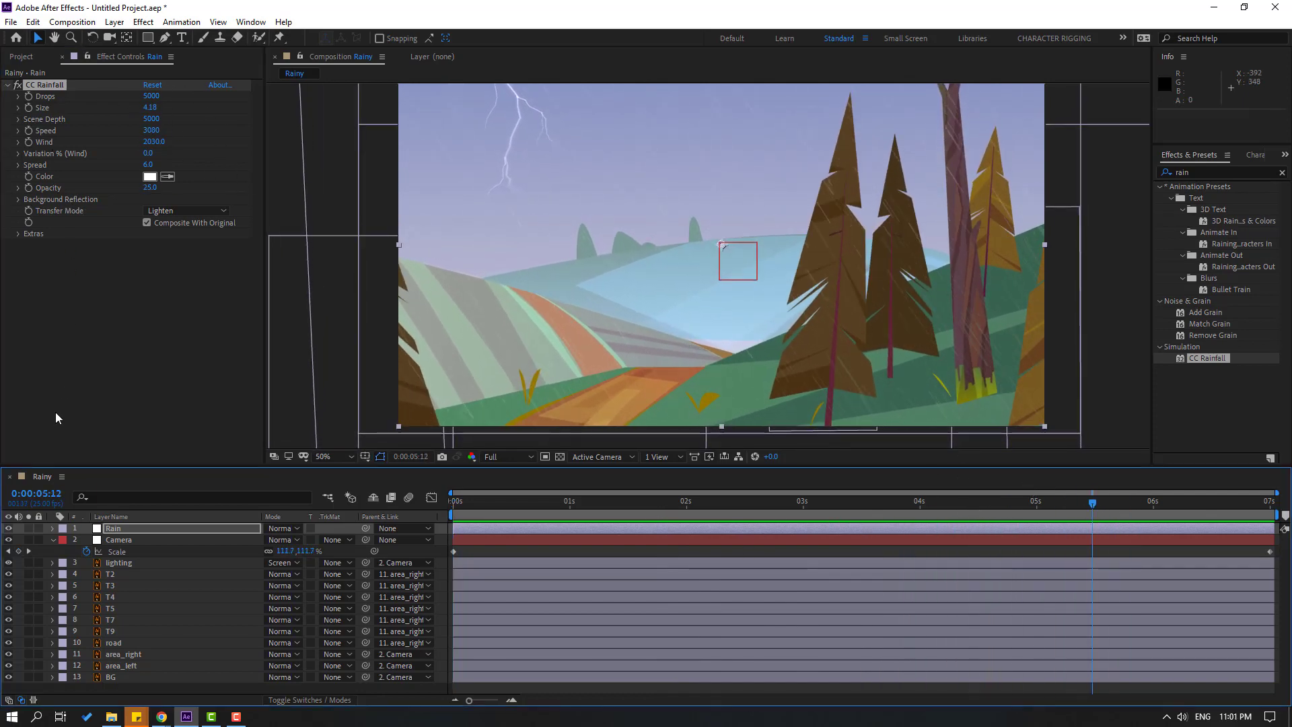
key(space)
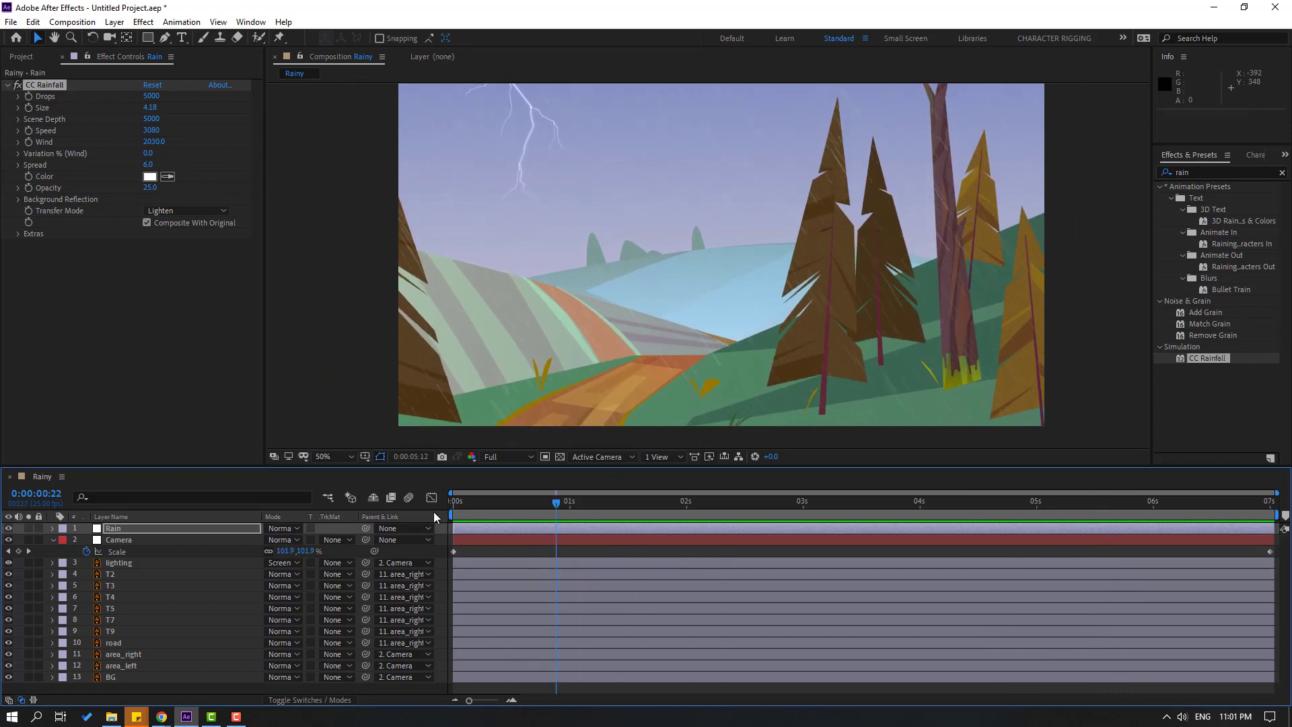
click(454, 501)
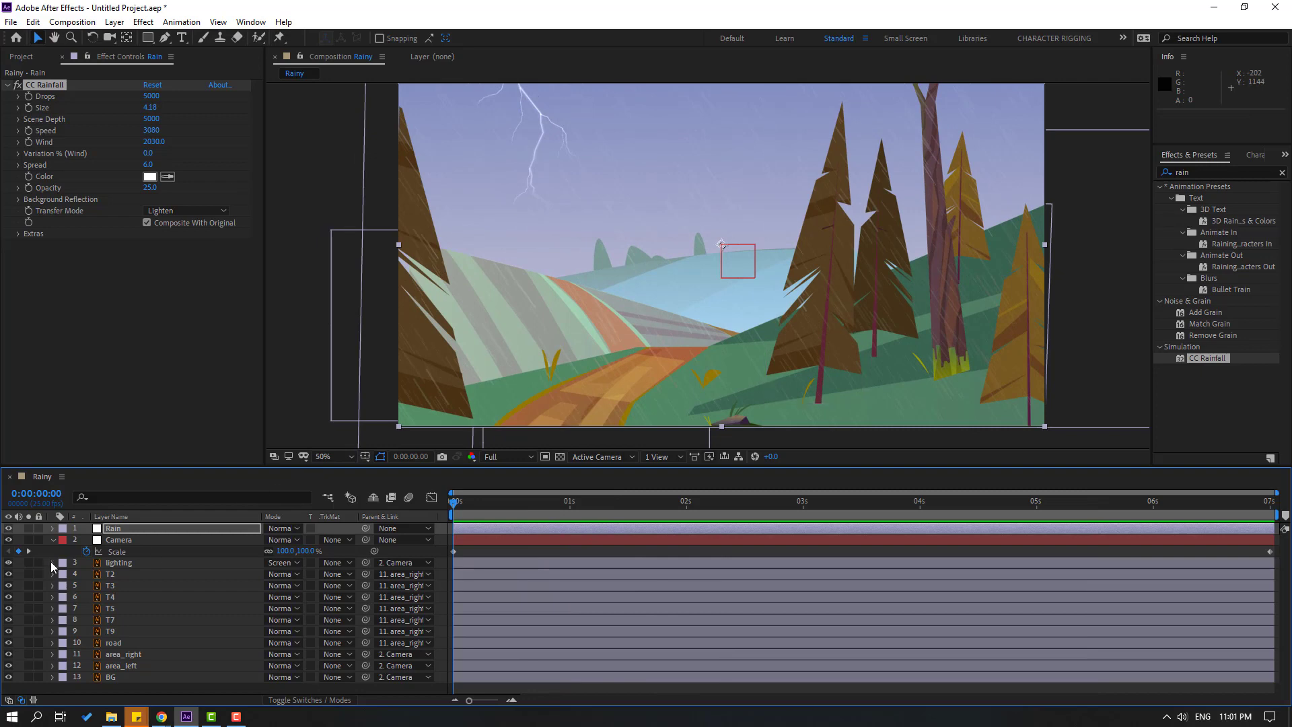
Step: Collapse the Camera layer and solo the lighting layer, with a close view of the lightning bolt
click(52, 540)
click(115, 552)
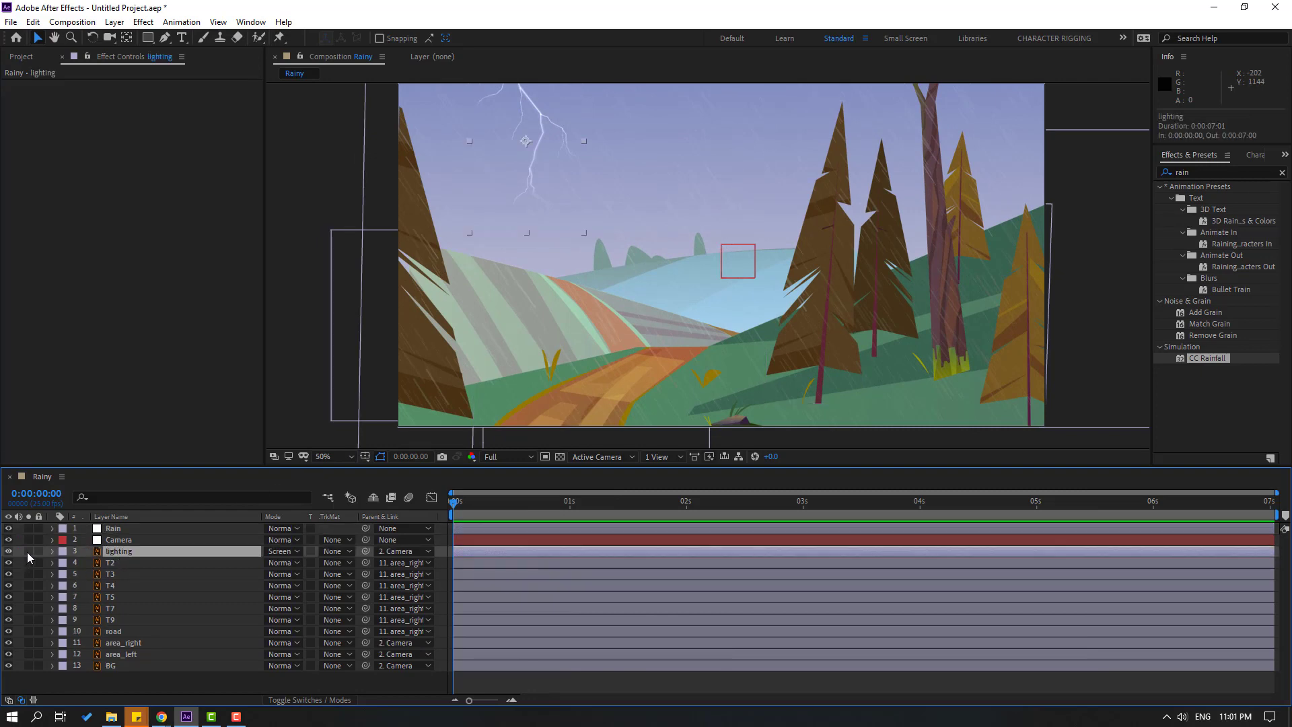
click(28, 551)
key(h)
drag(477, 195, 584, 277)
scroll(584, 276, up, 2)
drag(667, 208, 654, 280)
key(v)
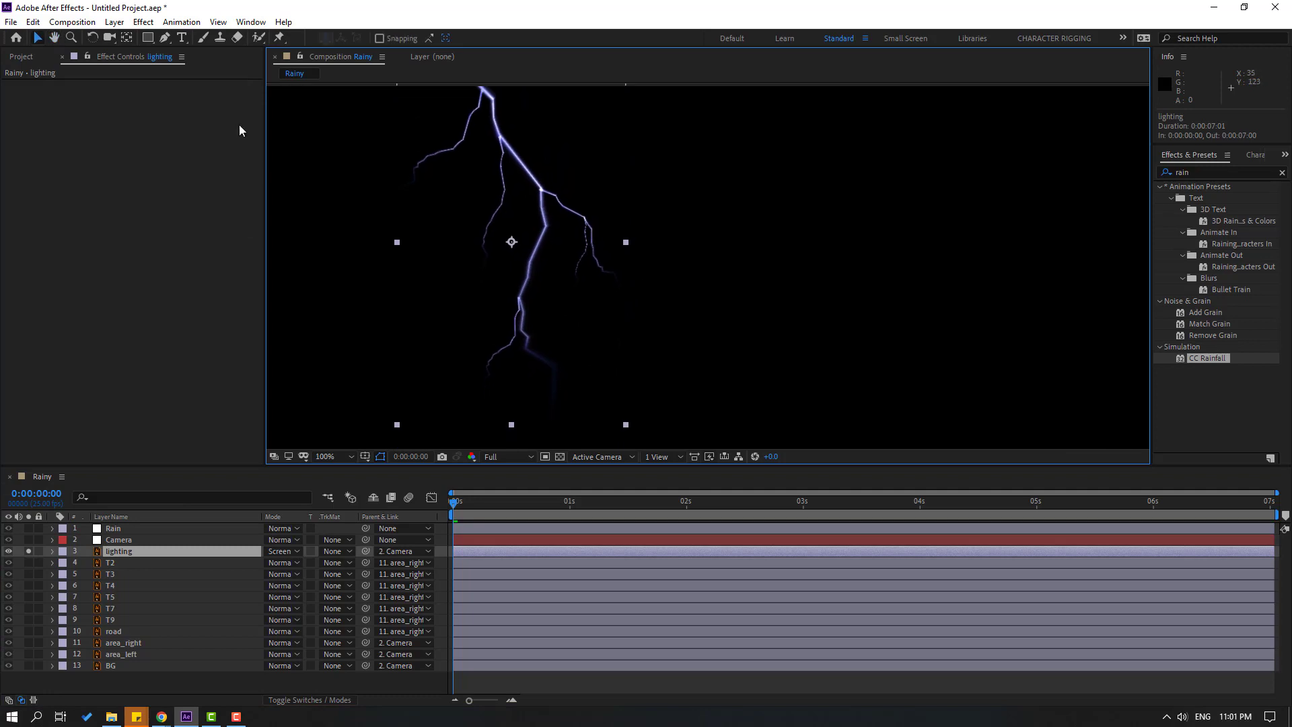
Step: Trace the main lightning bolt from its upper end to its lower tip with an open Pen mask path
click(167, 38)
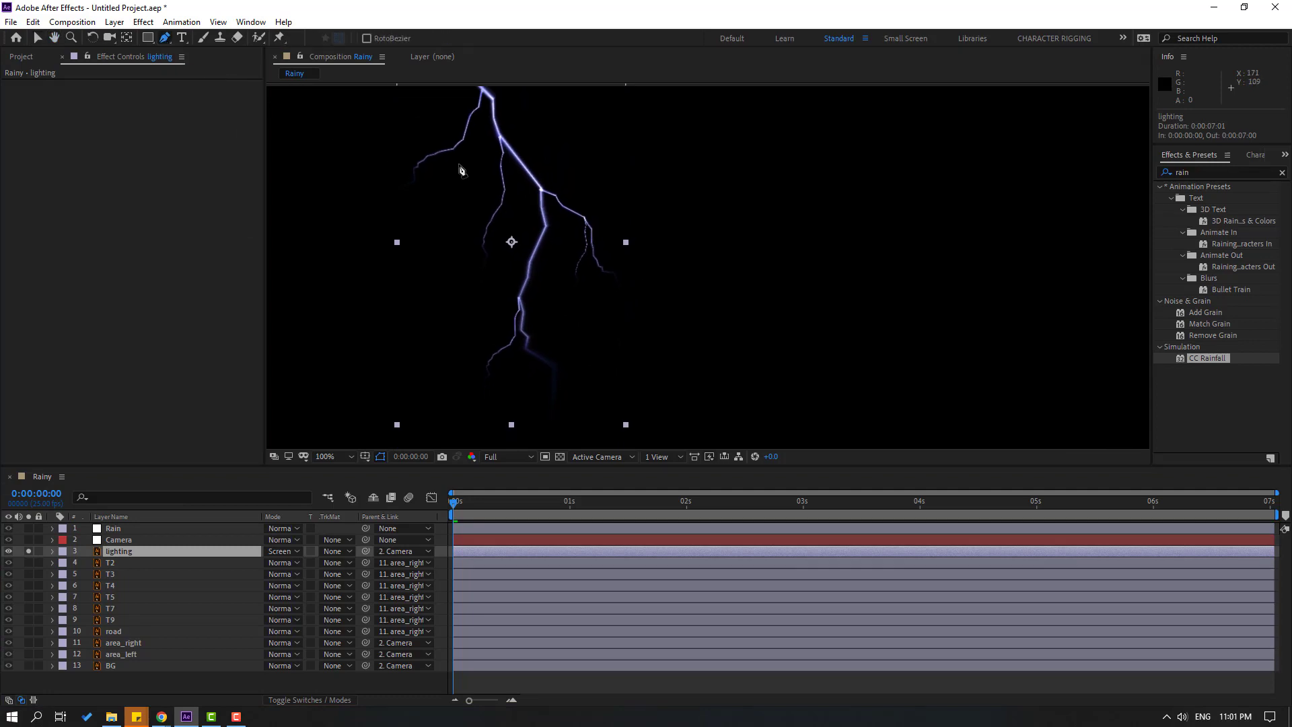
click(472, 101)
click(488, 117)
click(497, 158)
click(534, 205)
click(543, 244)
click(525, 290)
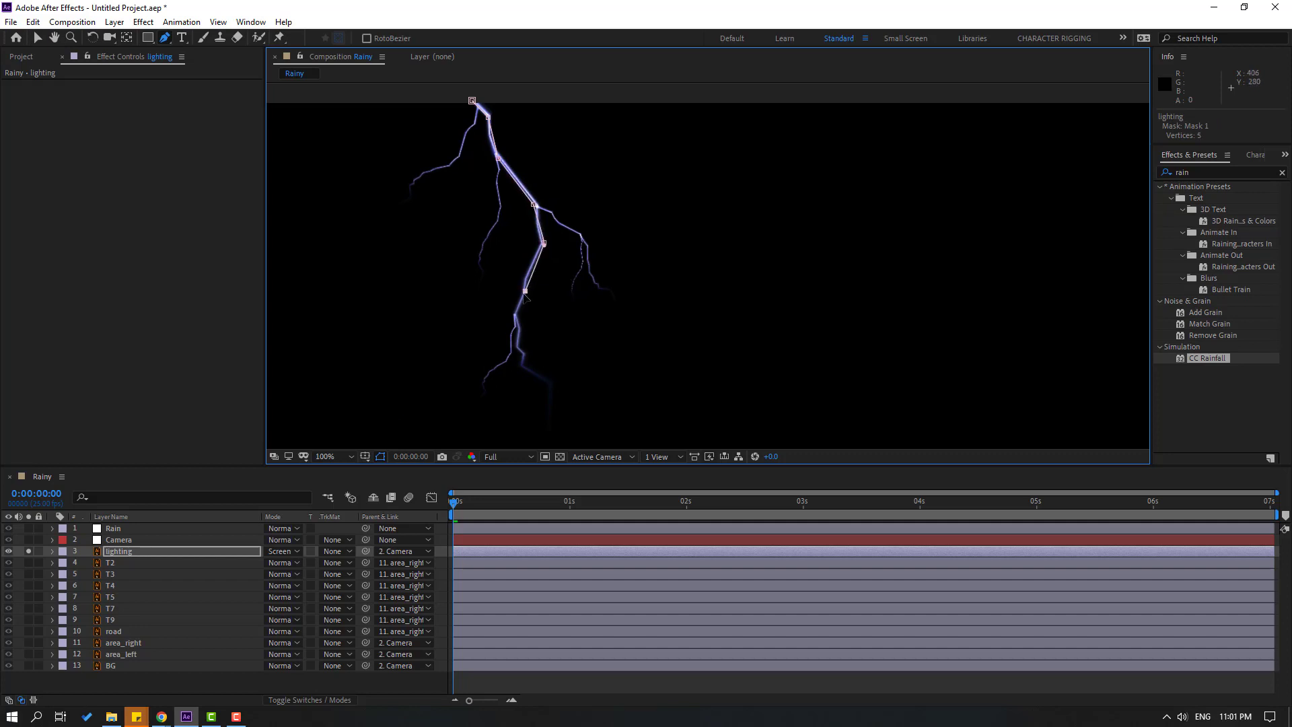
click(514, 323)
click(514, 349)
click(523, 357)
drag(549, 386, 539, 327)
click(539, 327)
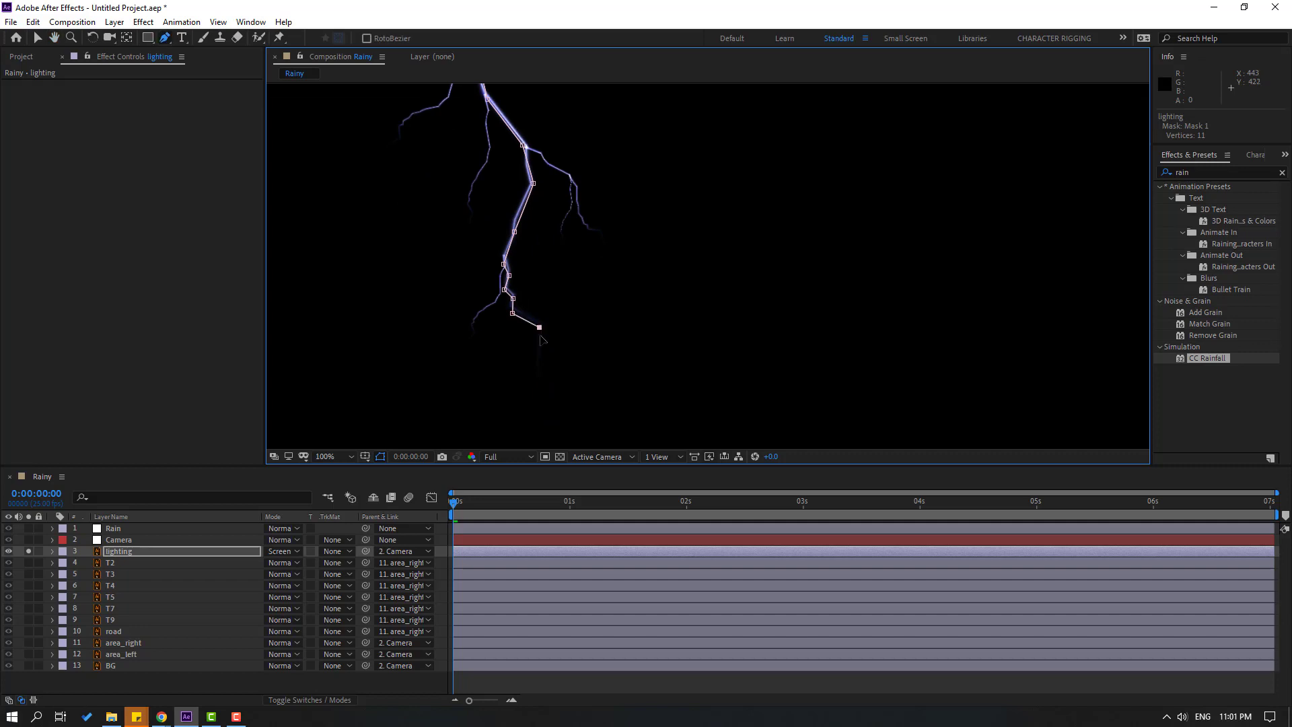
click(38, 38)
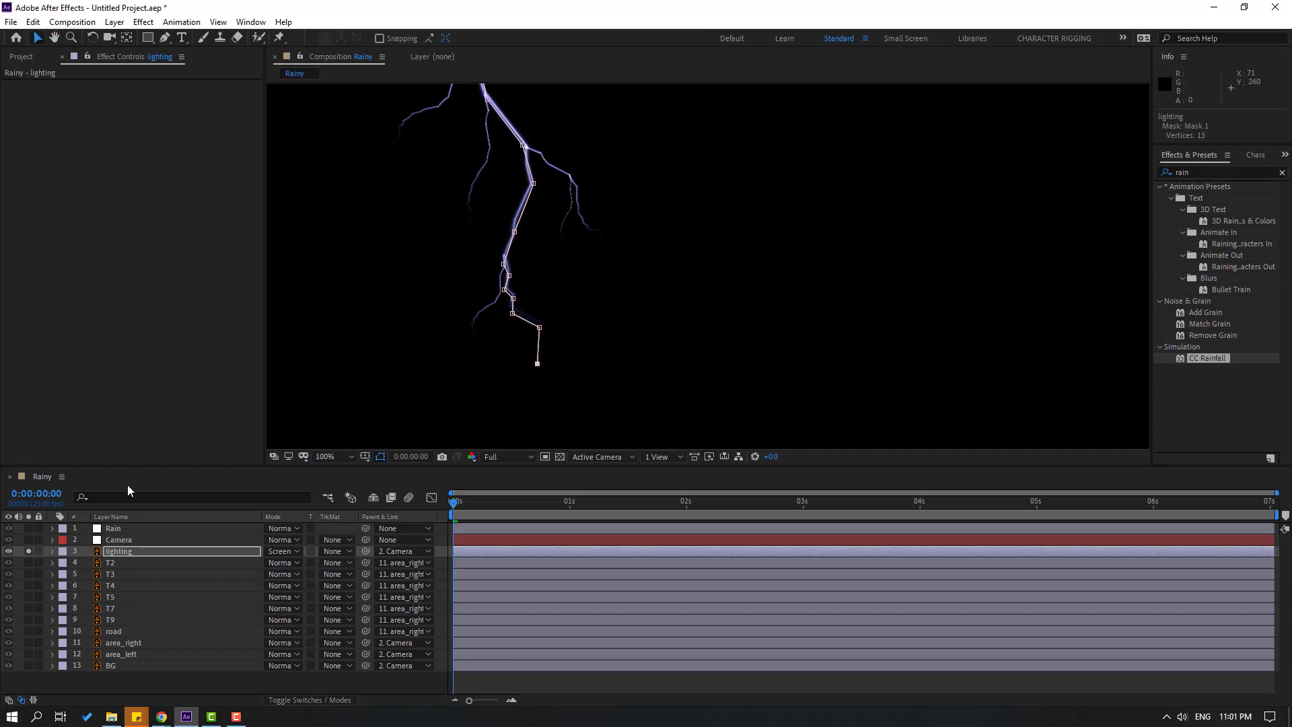
Step: Draw a second open mask path on the lighting layer along the bolt's upper-left branch
click(113, 553)
drag(546, 208, 580, 287)
click(165, 39)
key(ctrl+z)
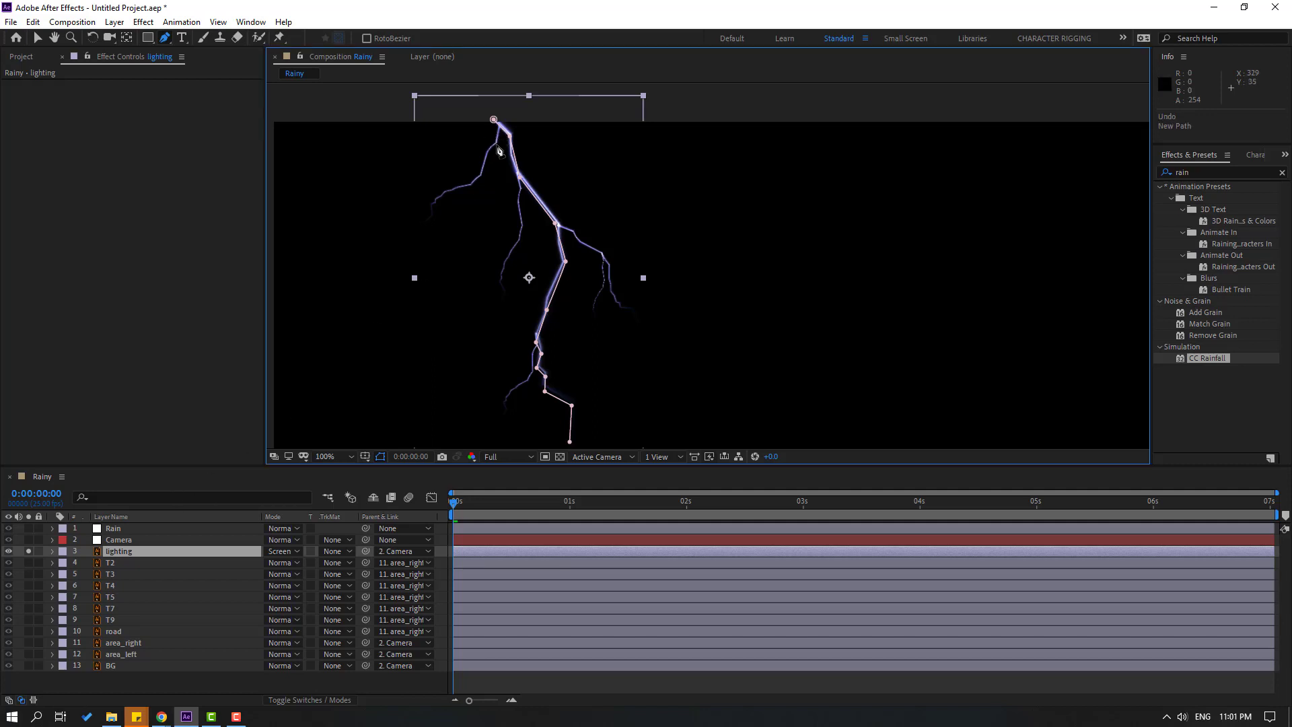
click(497, 129)
click(490, 148)
click(480, 162)
click(478, 178)
click(447, 189)
click(428, 212)
key(v)
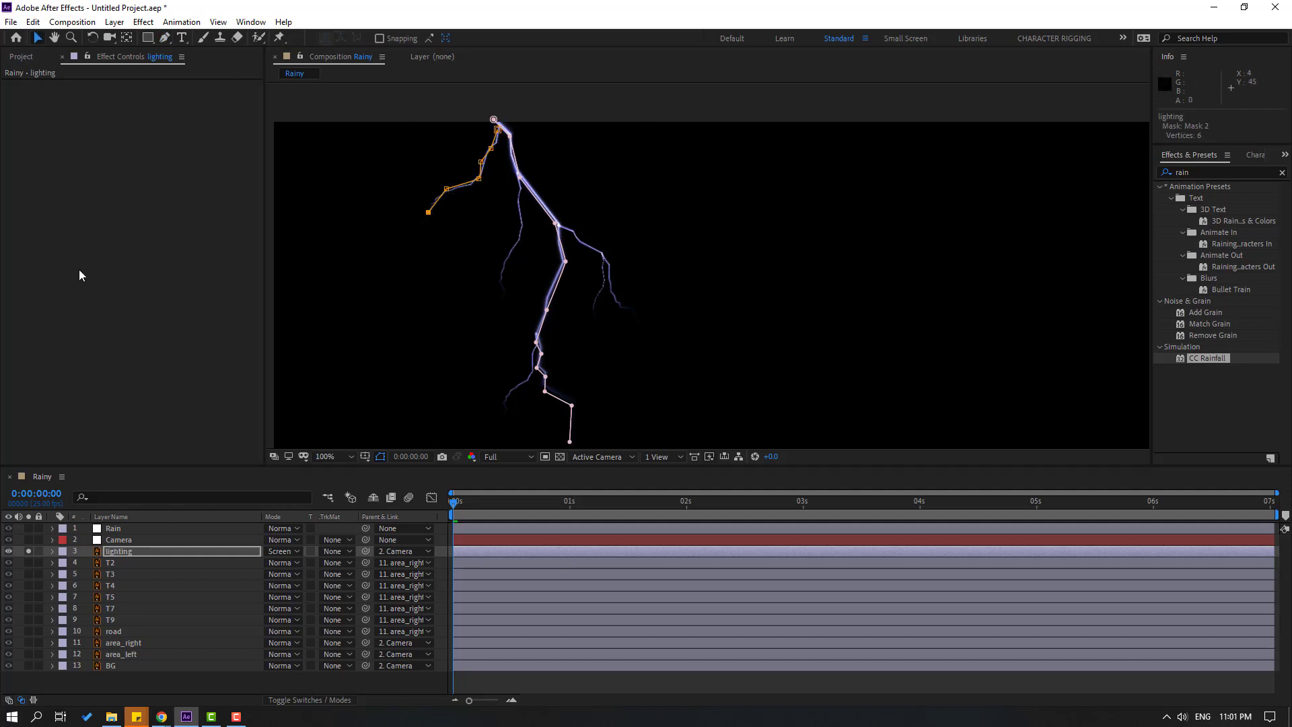
Step: Draw a third open mask path along the middle branch hanging down left of the main bolt
click(147, 494)
click(163, 37)
click(518, 186)
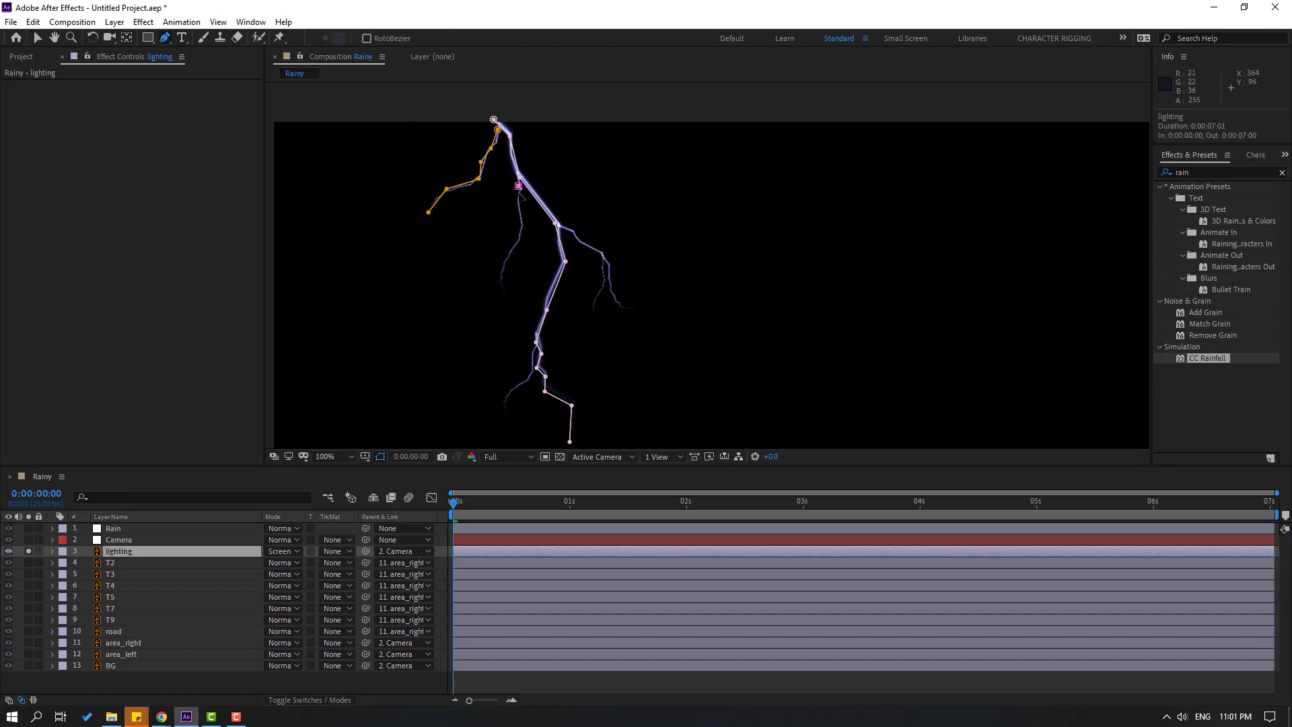
click(518, 203)
click(522, 220)
click(520, 241)
click(508, 261)
click(501, 290)
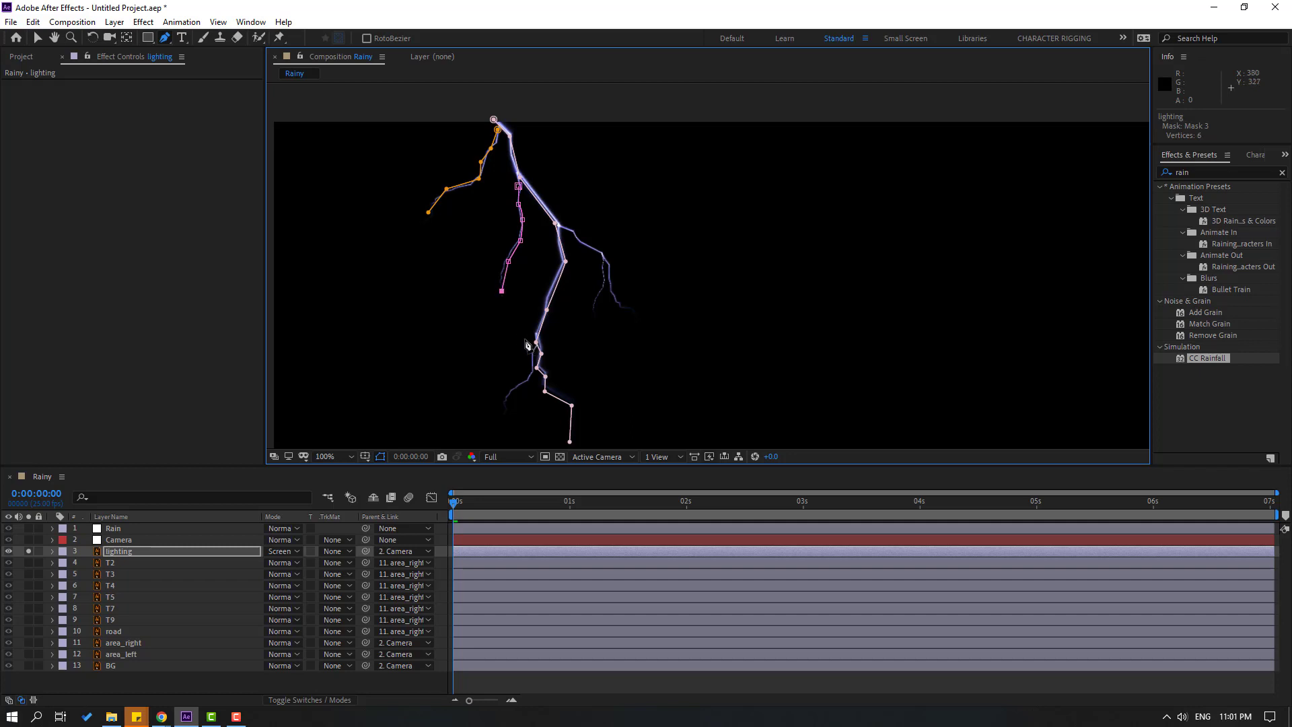
click(43, 41)
Step: Draw a fourth open mask path on the lighting layer along the bolt's right branch
click(126, 551)
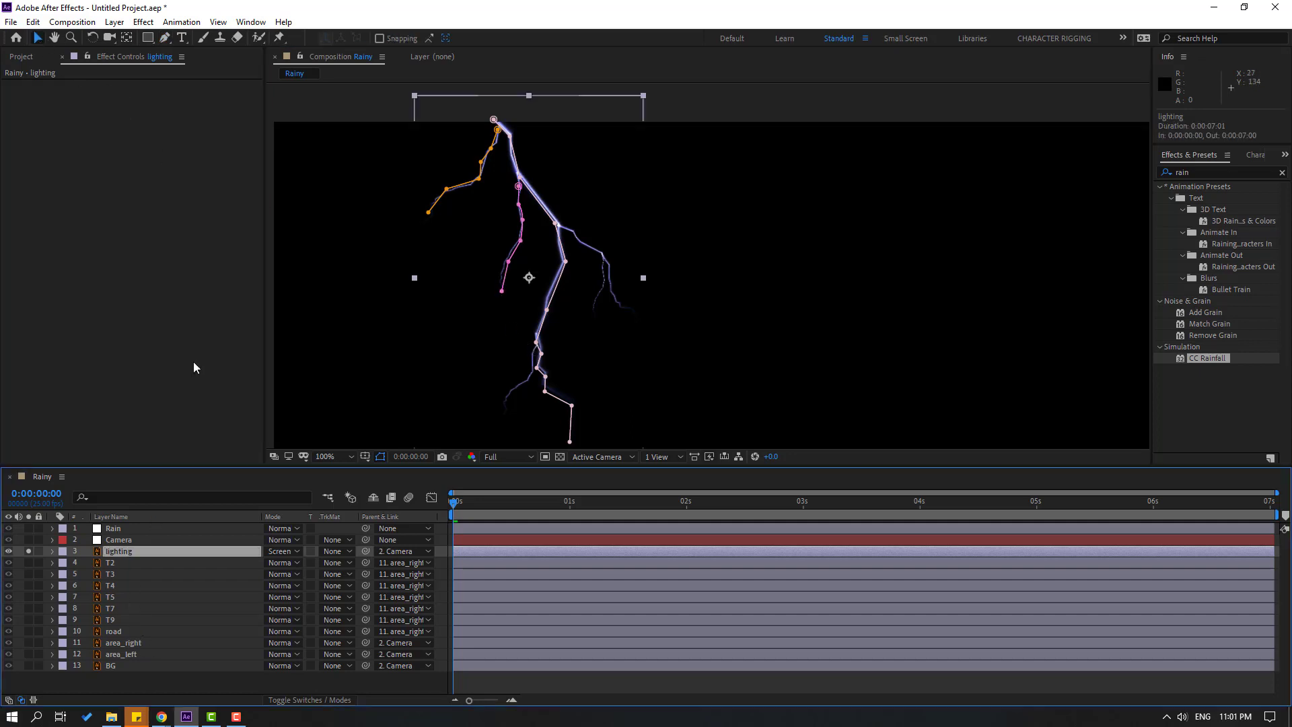
click(165, 39)
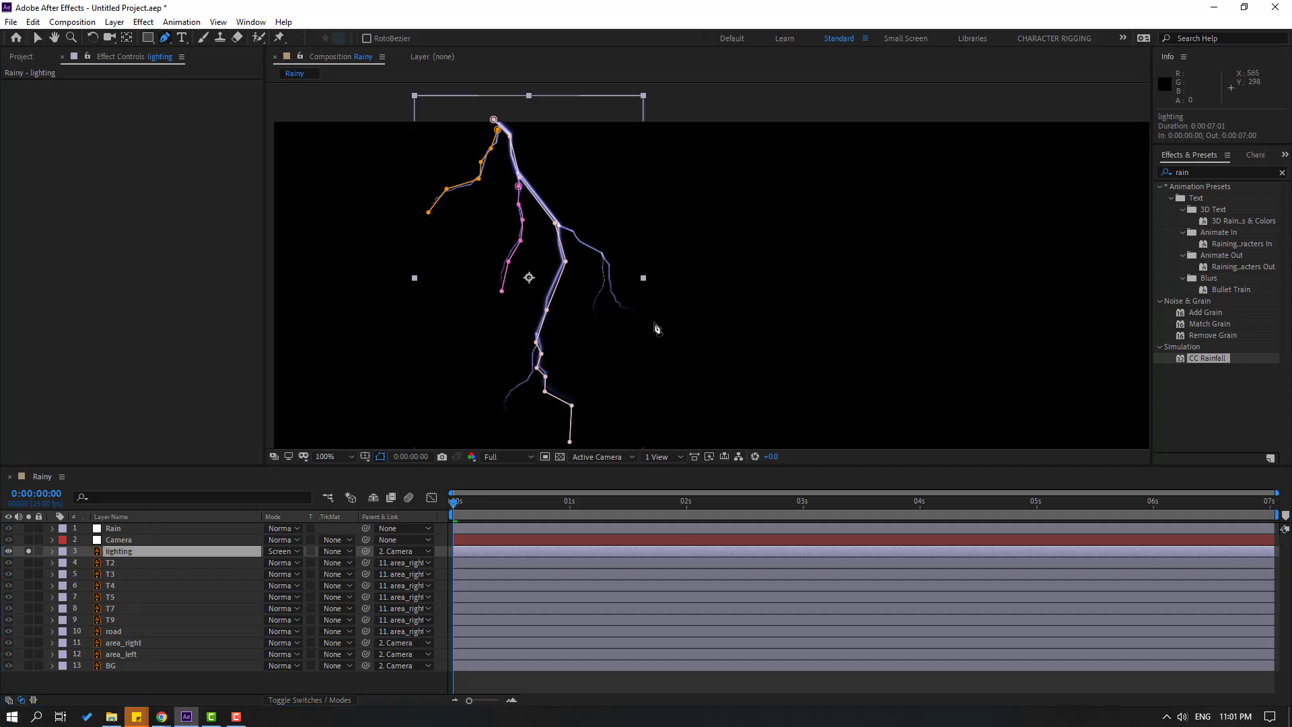
click(565, 230)
click(580, 247)
click(610, 281)
click(616, 307)
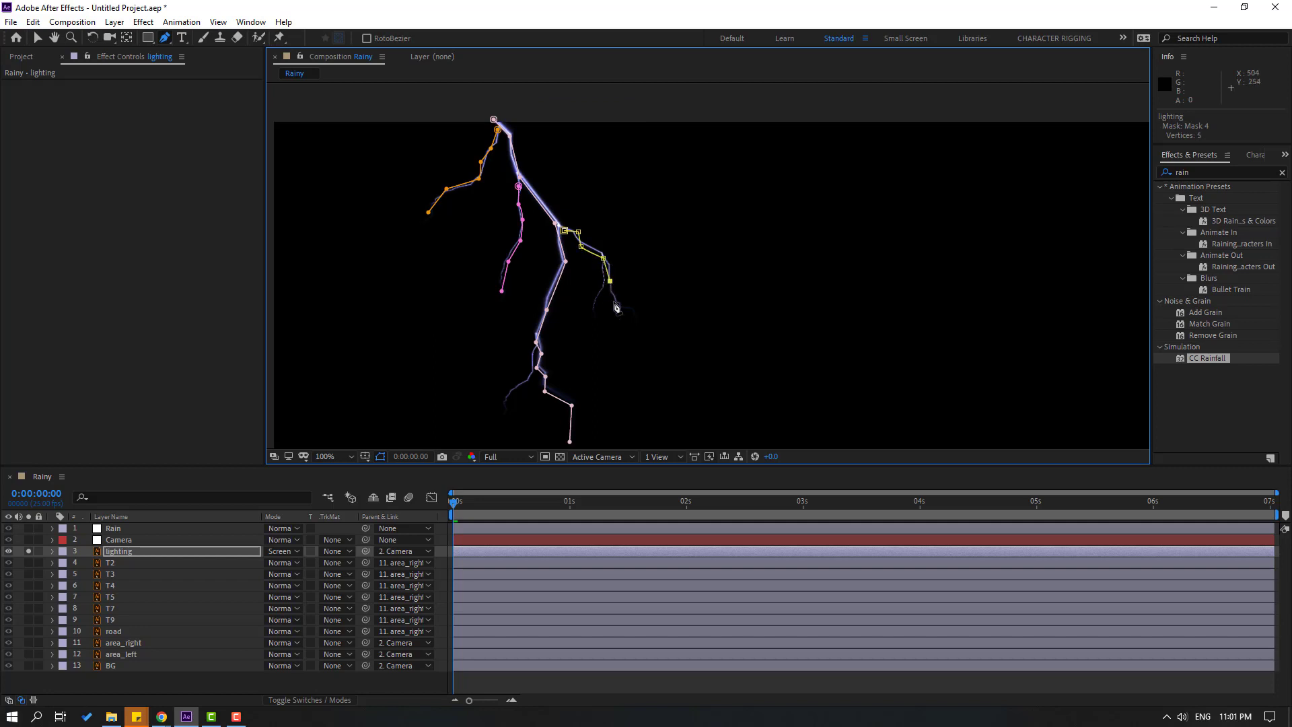
click(38, 38)
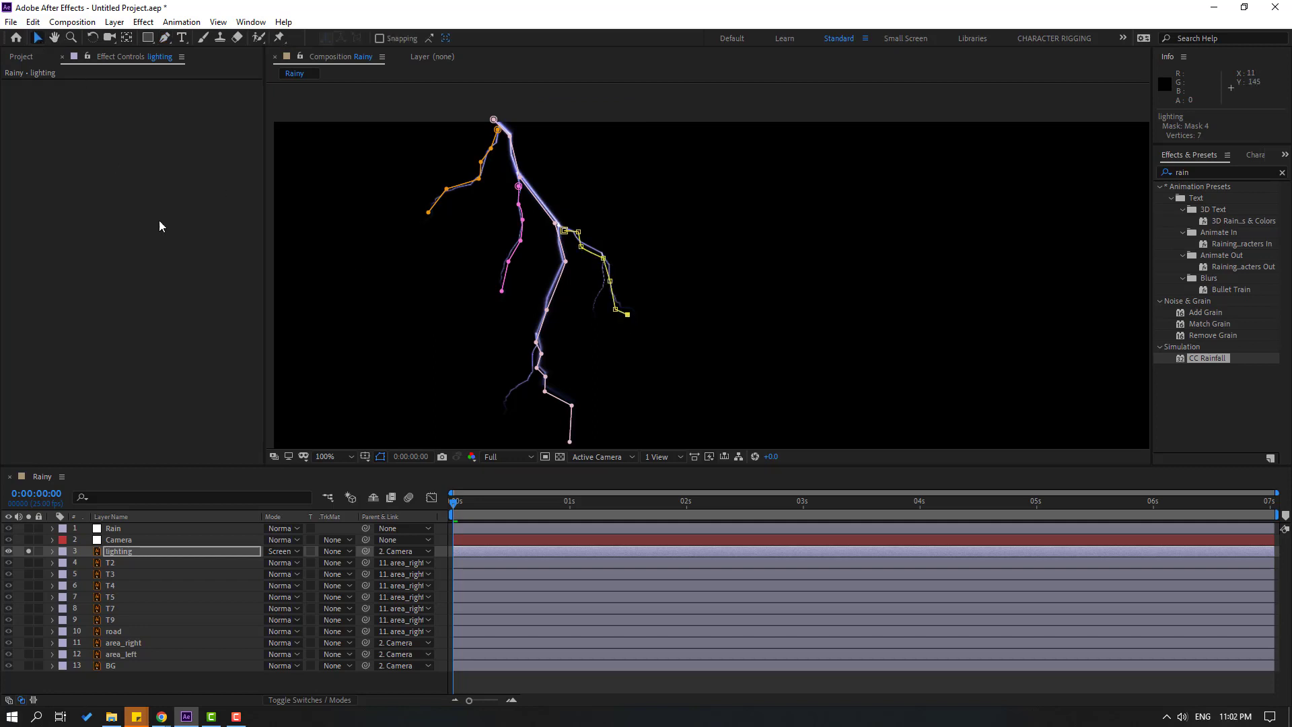
Step: Draw a fifth open mask path along the small lower-left branch of the bolt
click(126, 553)
click(164, 37)
click(531, 350)
click(529, 369)
click(526, 383)
click(513, 386)
click(40, 42)
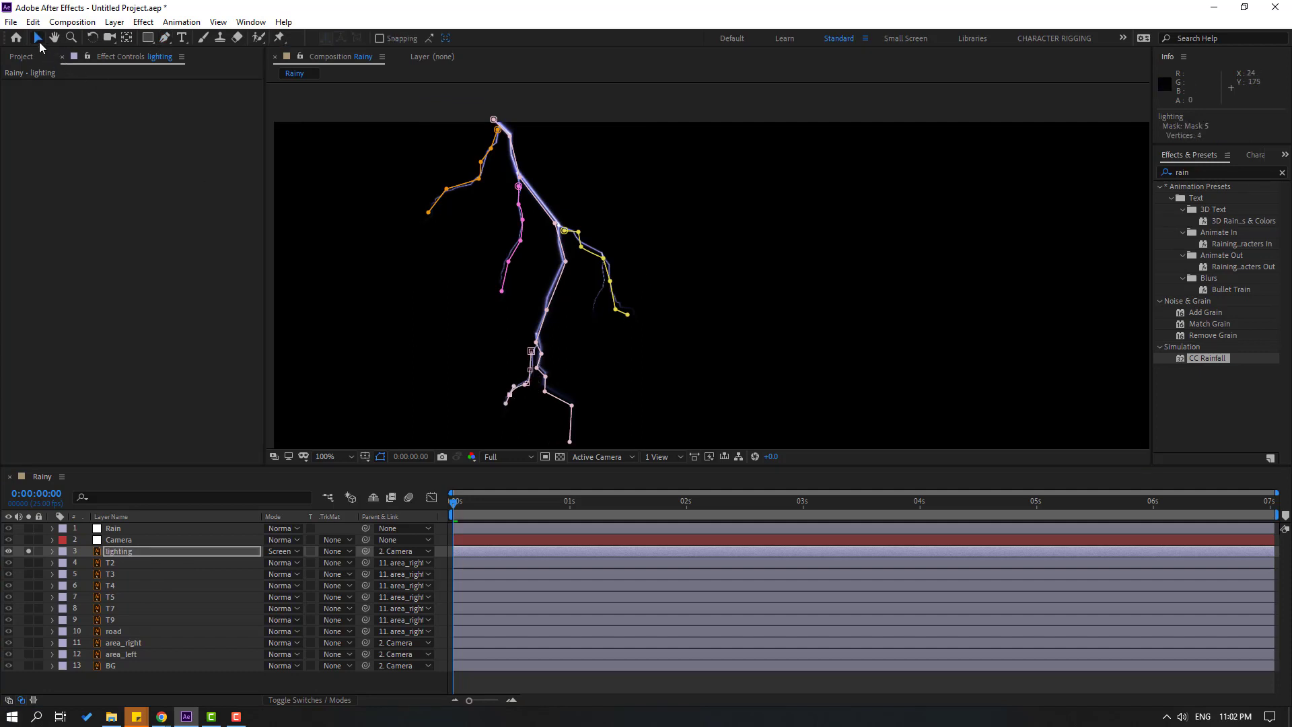
Step: Apply the Stroke effect to the lighting layer and set its Paint Style to Reveal Original Image
click(1206, 171)
text(stroke)
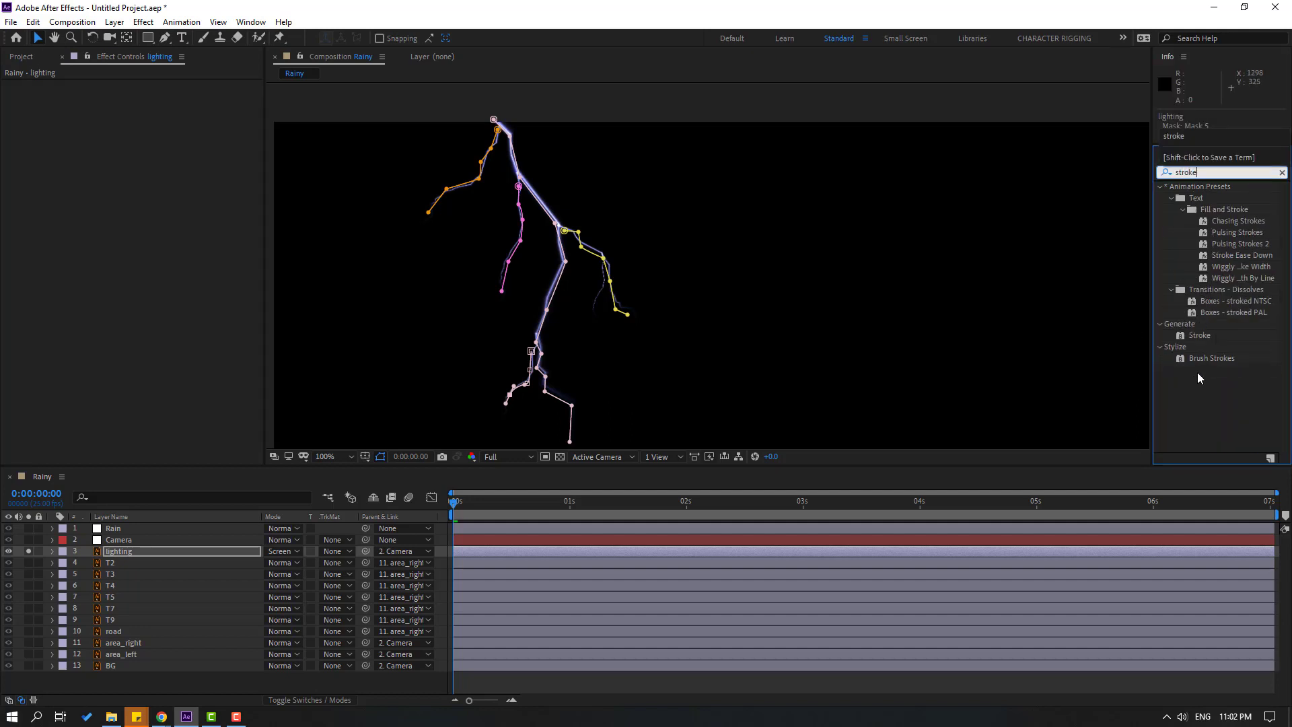
click(1199, 337)
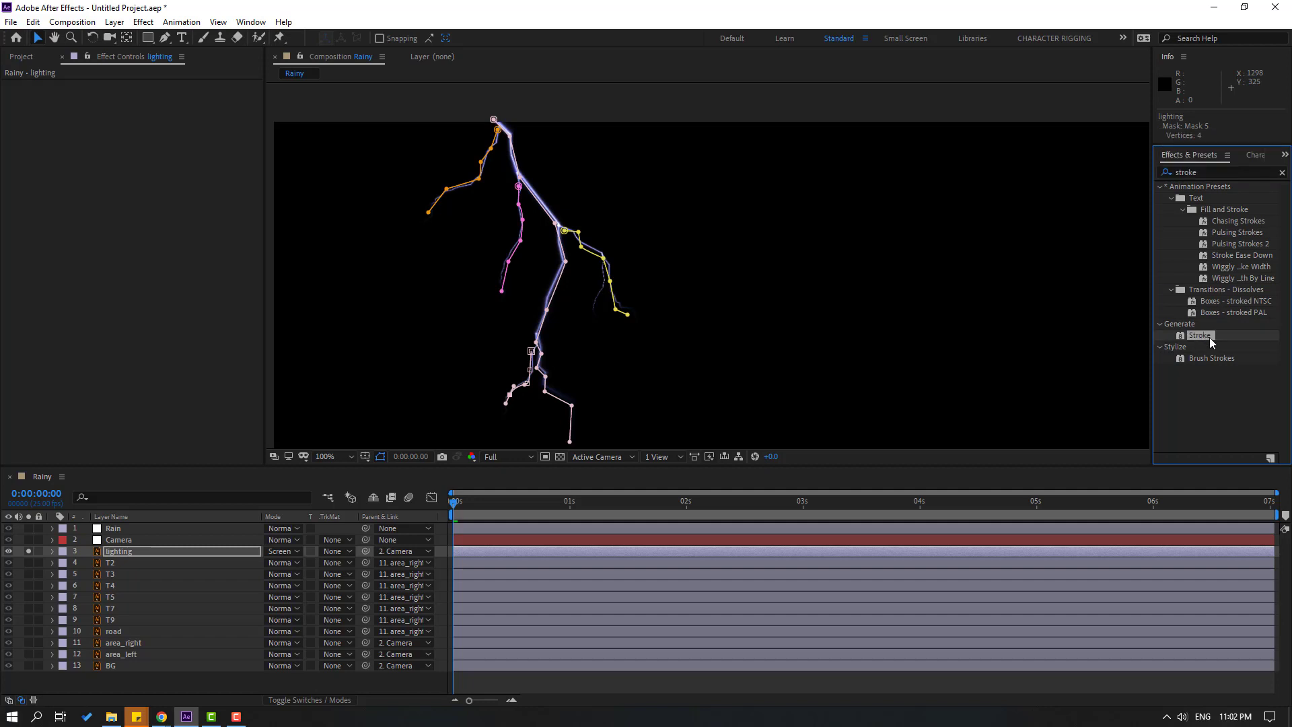
mouse_move(1197, 336)
mouse_down()
mouse_move(229, 504)
mouse_move(125, 555)
mouse_up()
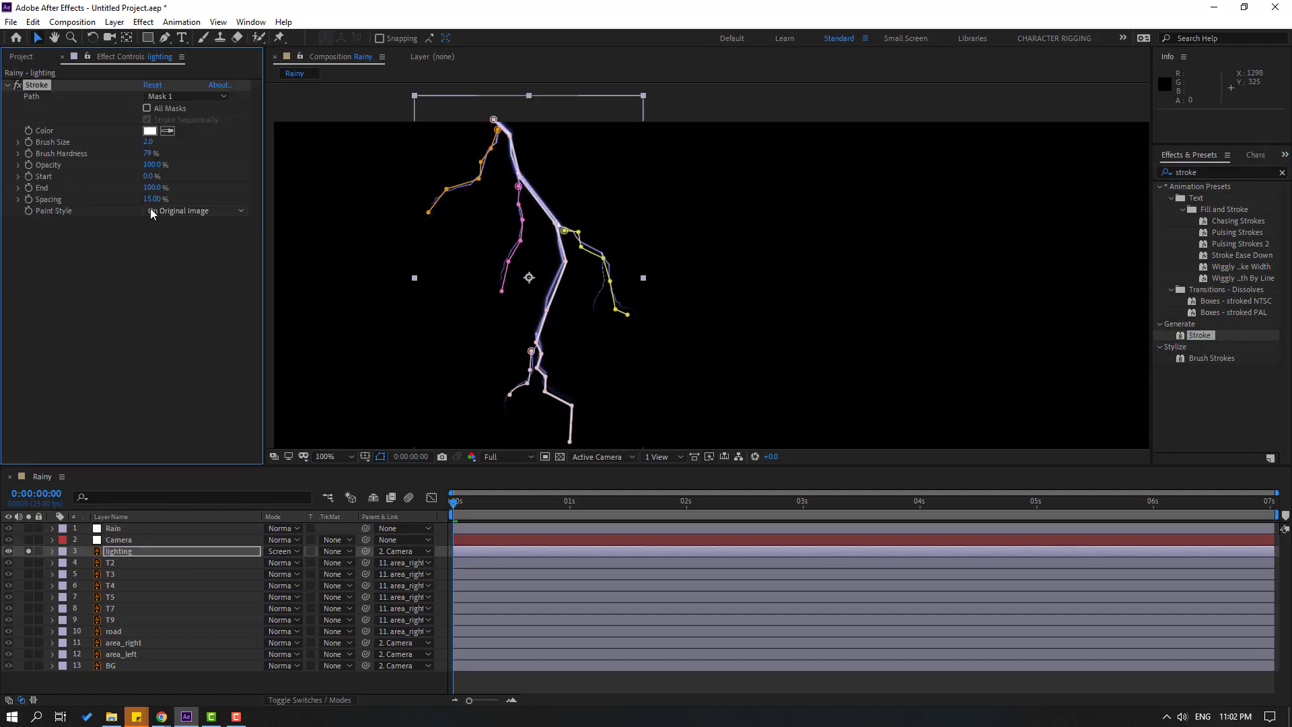
click(187, 211)
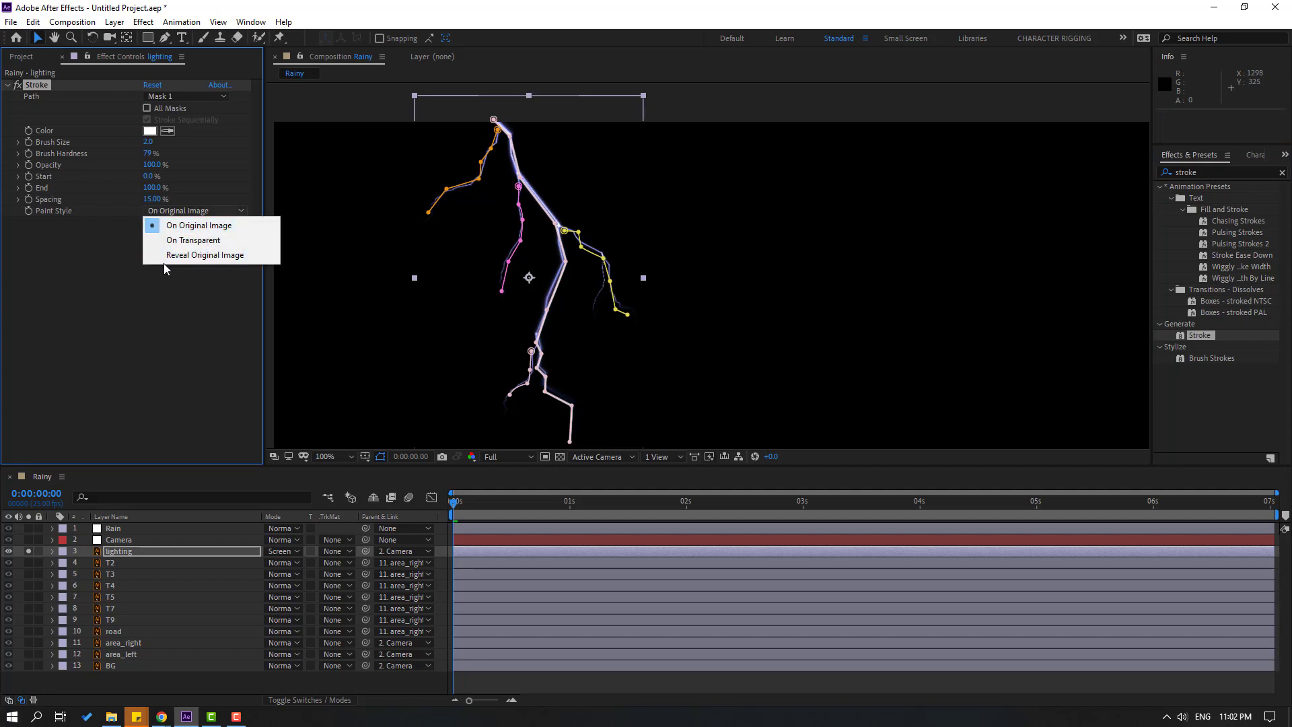
click(242, 256)
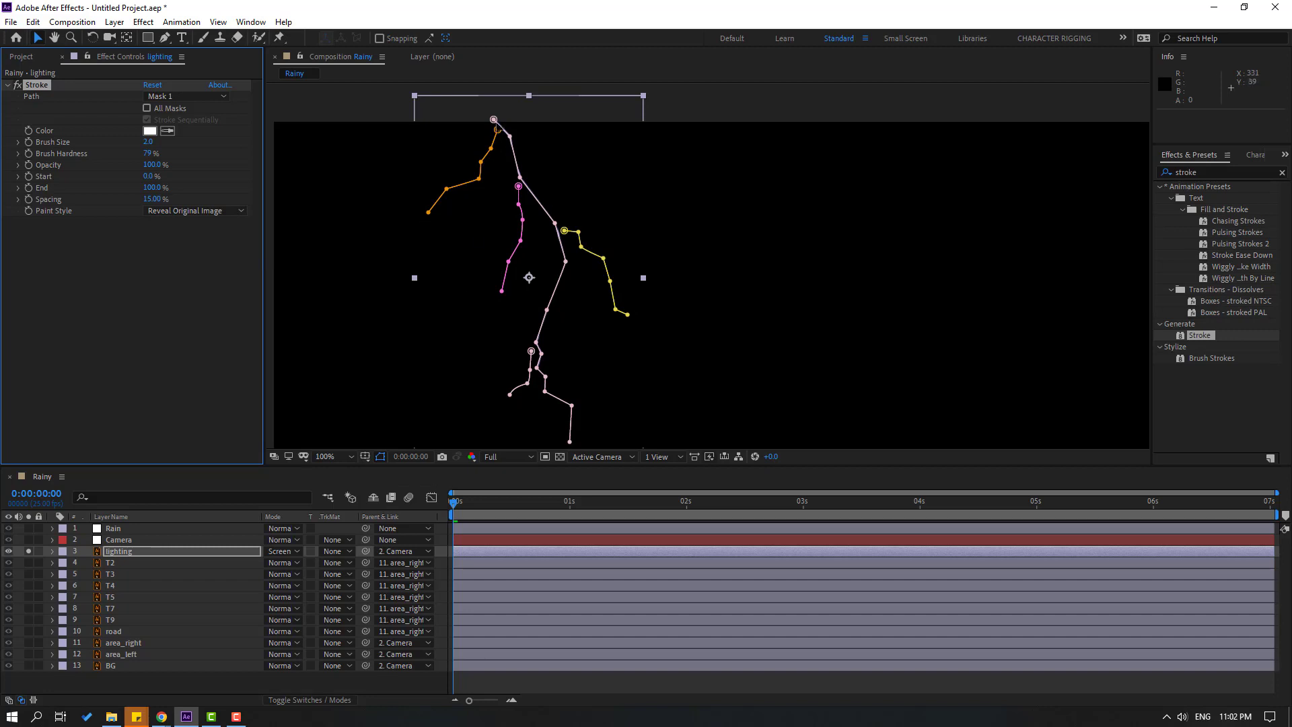
Step: Hide the mask paths in the viewer and raise the Stroke's Brush Size to 87.1
click(381, 457)
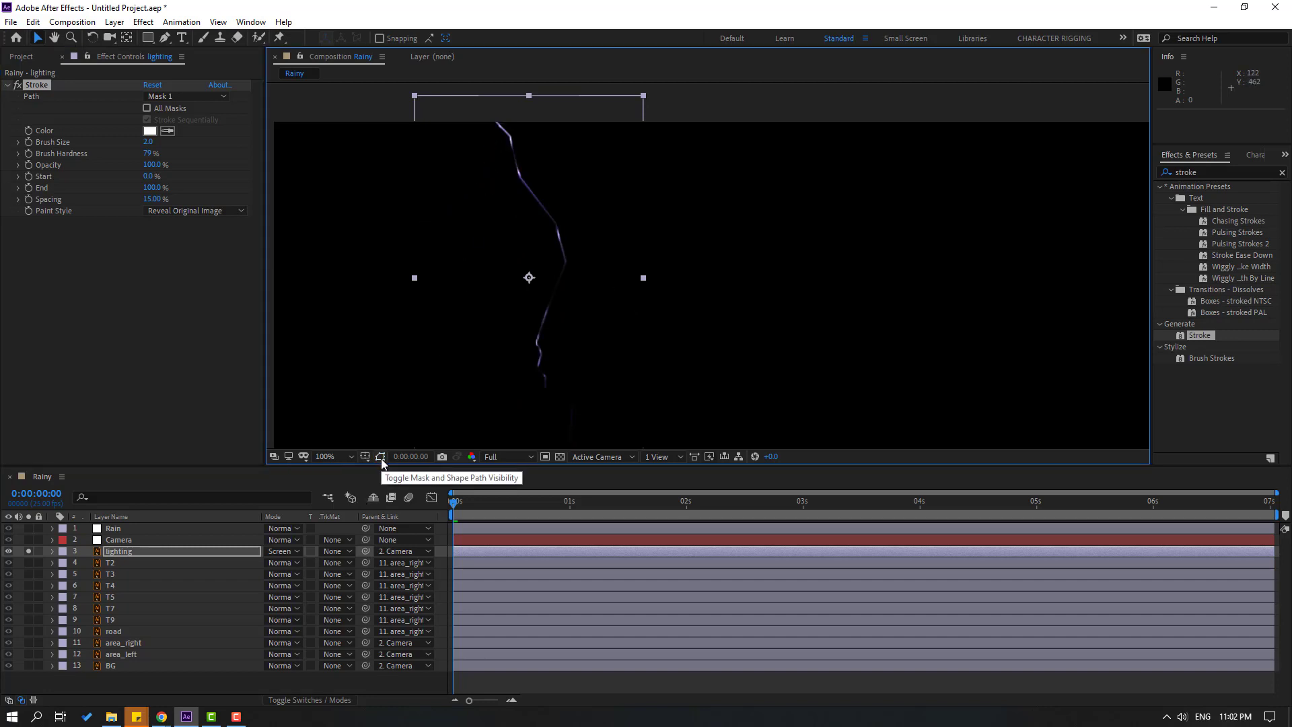
drag(154, 142, 248, 131)
drag(554, 96, 368, 133)
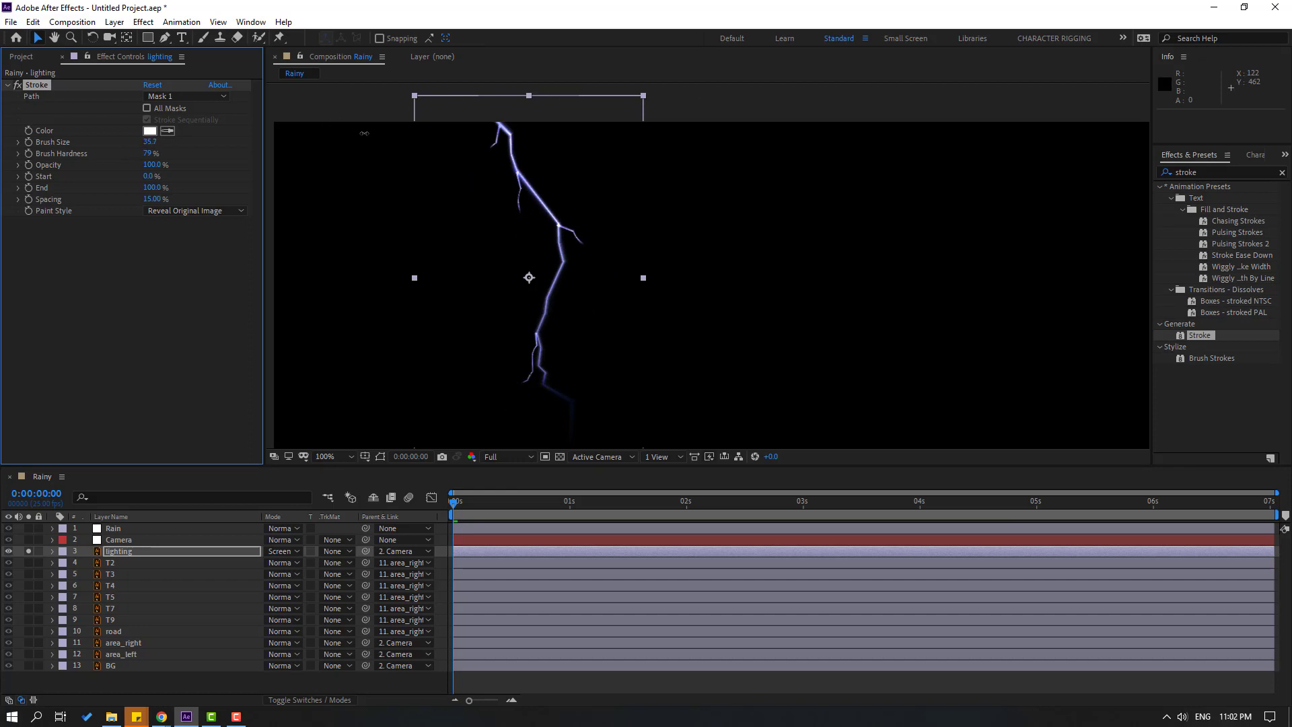
drag(445, 114, 668, 89)
Step: Keyframe the lighting layer's Stroke End from 0% at 0:00:00:00 to 100% at 0:00:00:12
drag(150, 189, 91, 202)
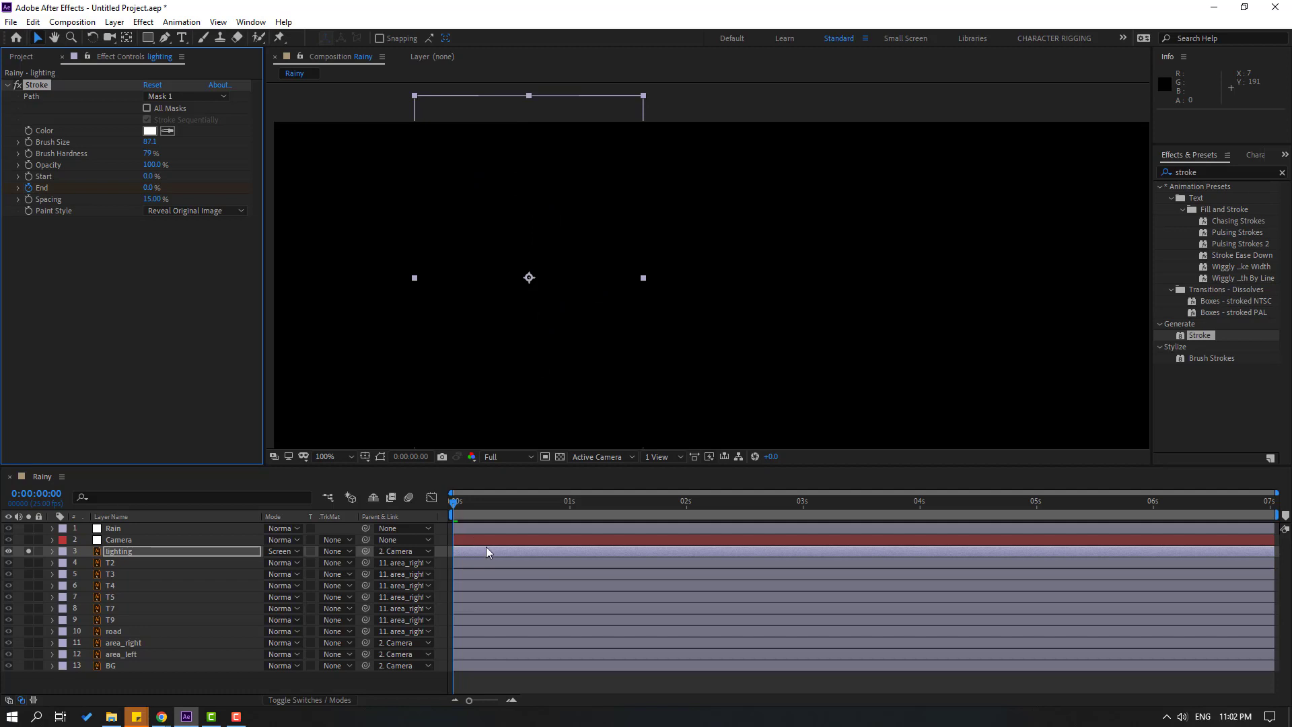
key(u)
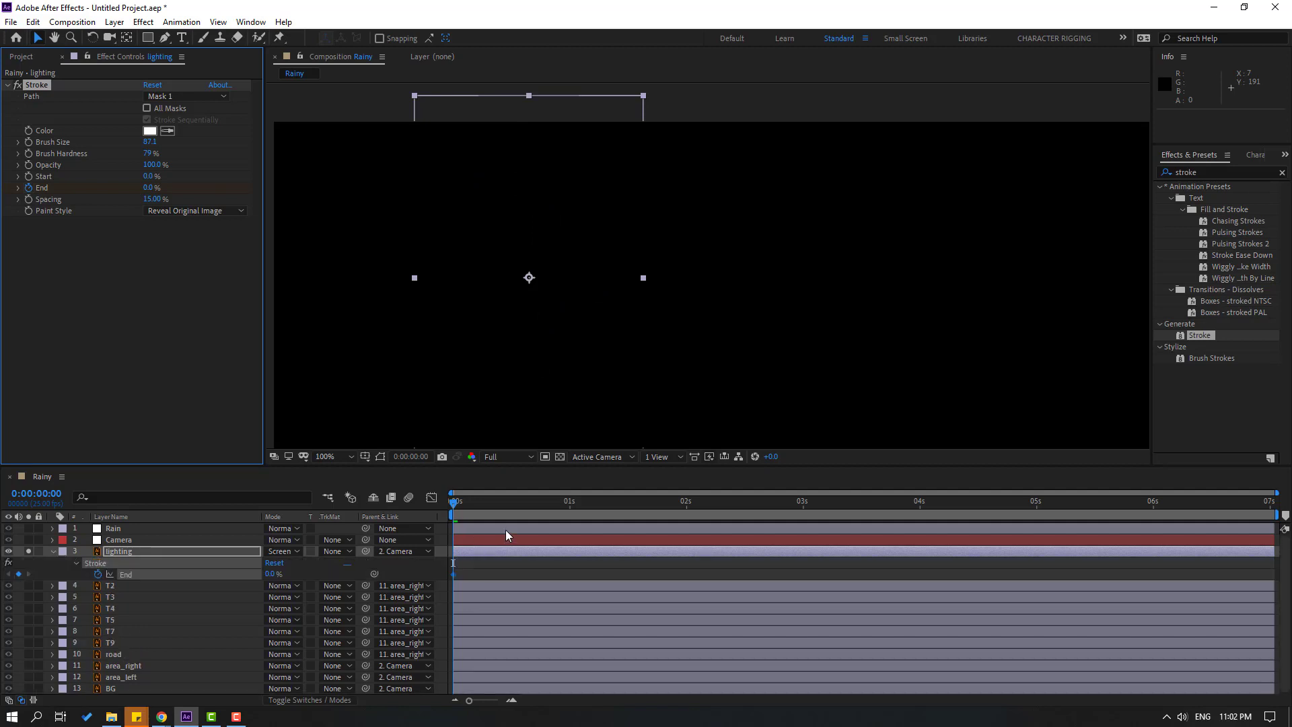
drag(471, 503, 509, 504)
click(148, 188)
text(100)
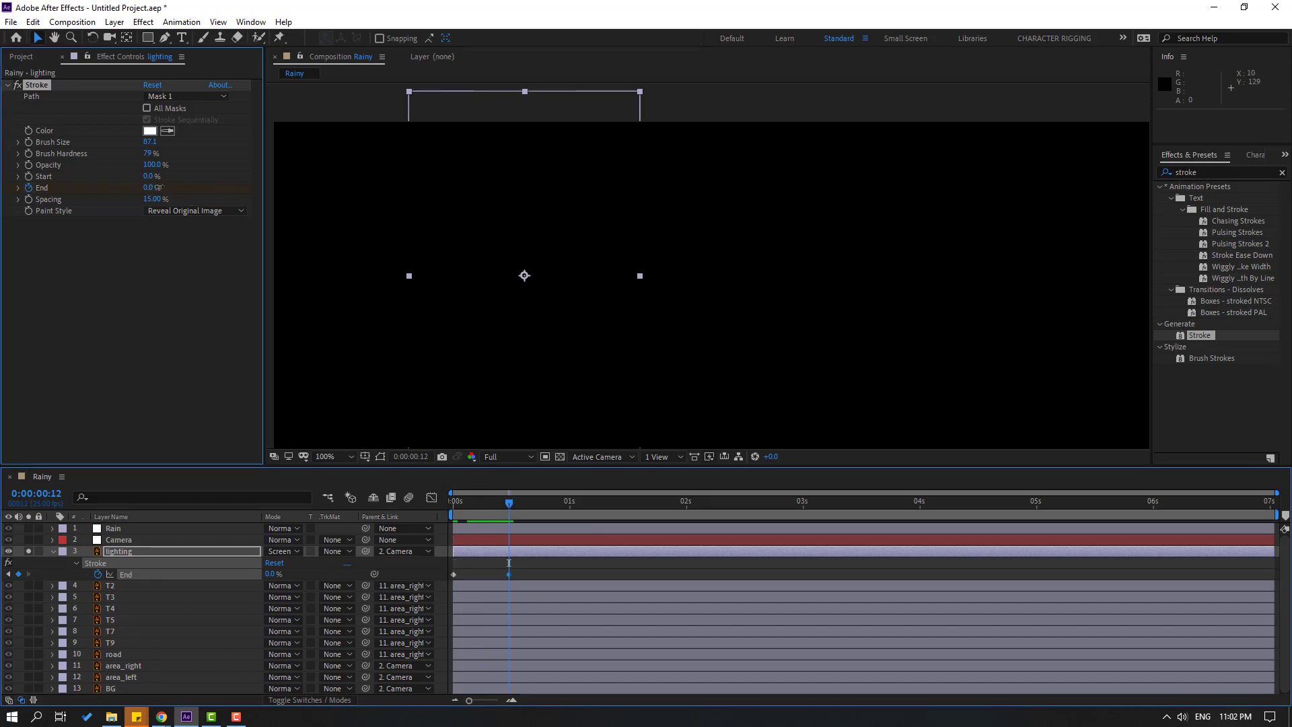
key(Return)
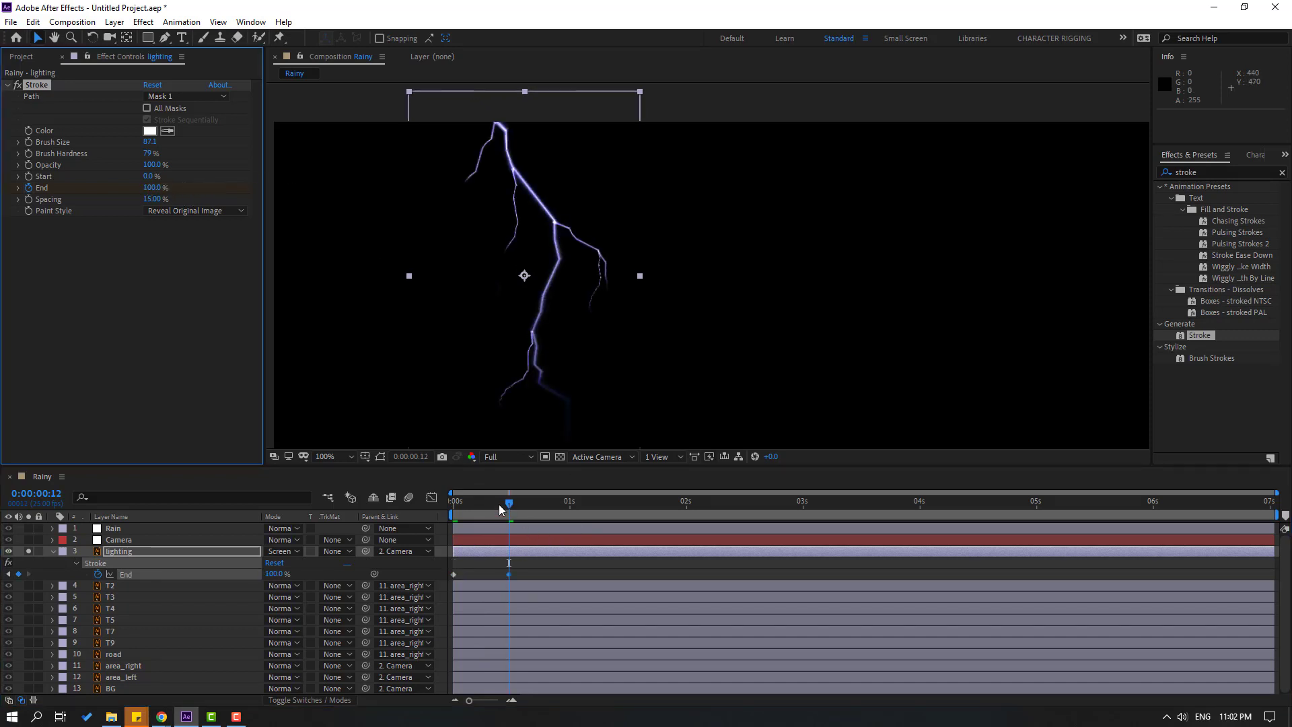
Step: Apply Easy Ease to the Stroke End keyframes, preview the bolt, and pull the second keyframe back to 0:00:00:08
key(Home)
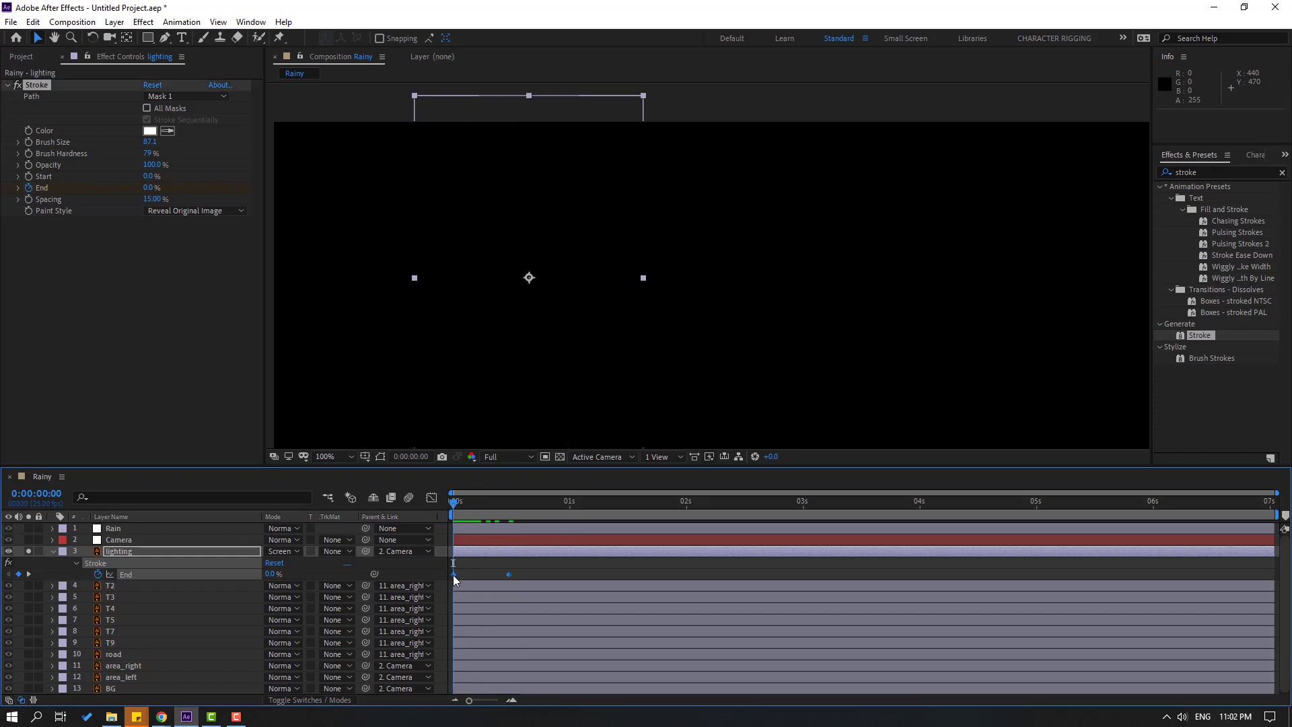
right_click(453, 574)
mouse_move(532, 564)
click(640, 594)
key(space)
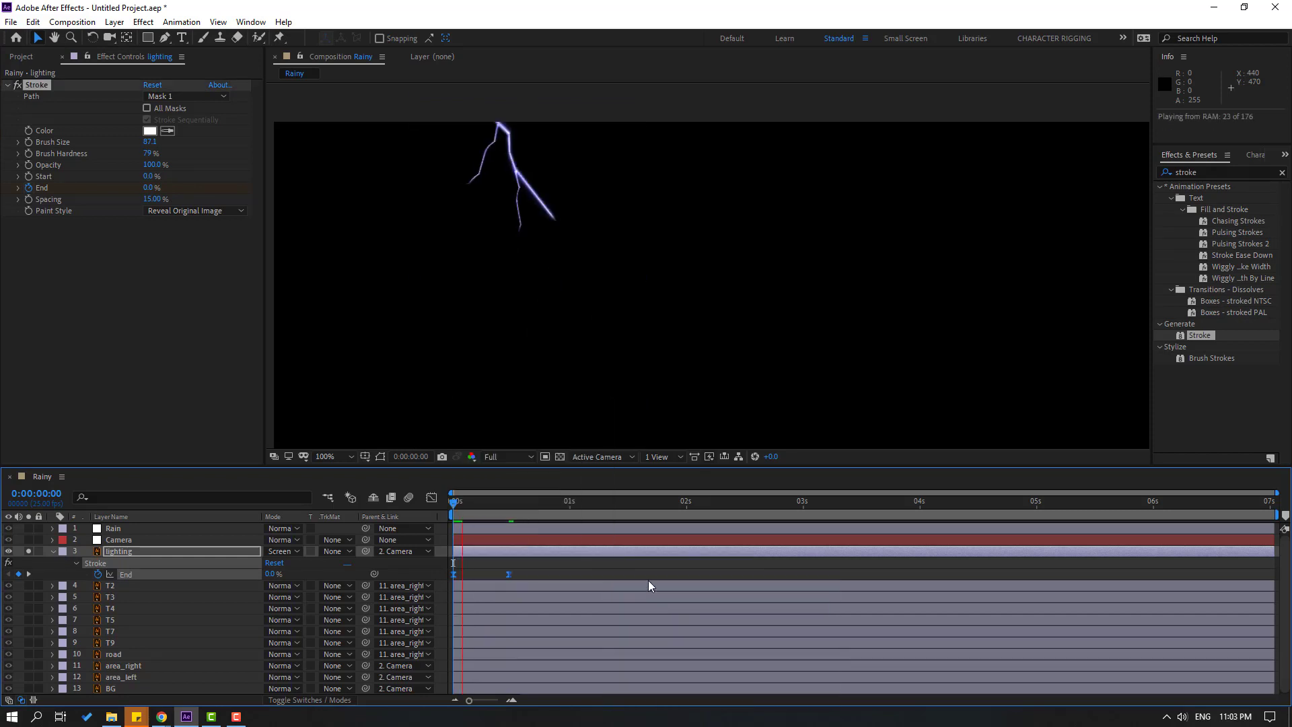
key(space)
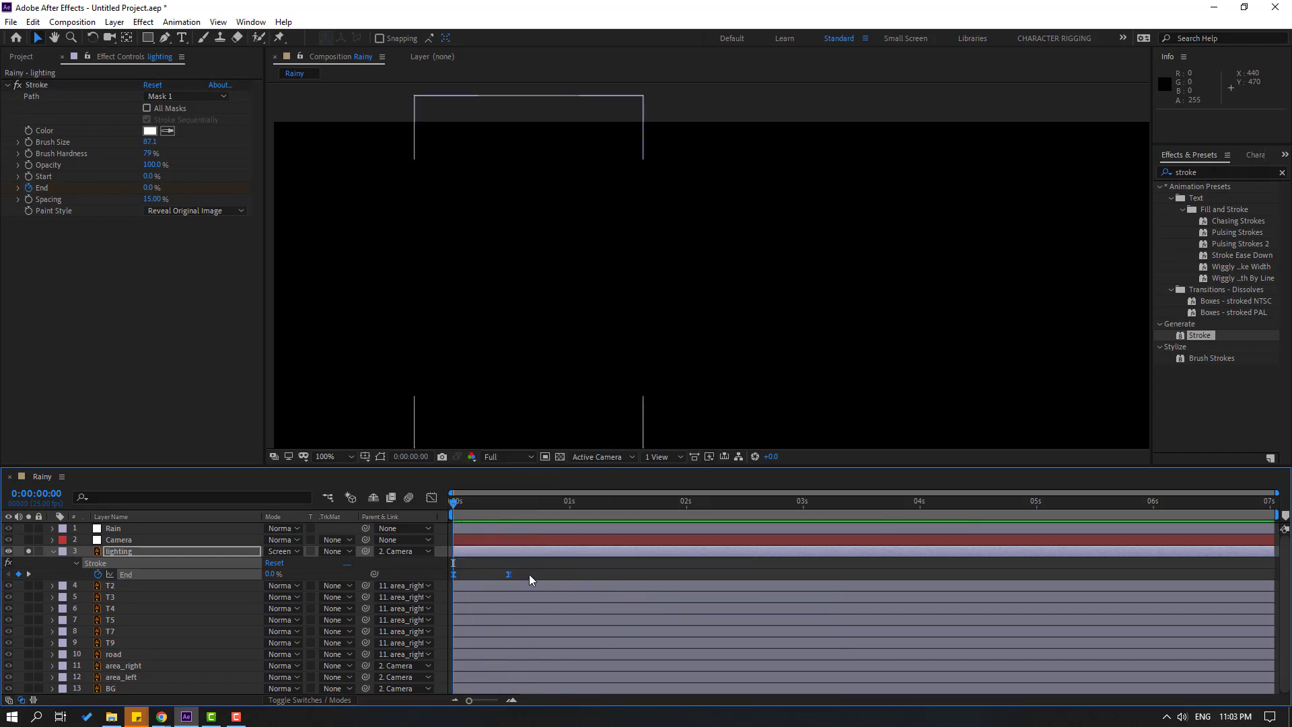
click(529, 575)
drag(507, 575, 489, 576)
Step: Keyframe the lighting layer's Opacity from 100% at 0:00:00:07 to 0% at 0:00:00:12
drag(469, 501, 485, 503)
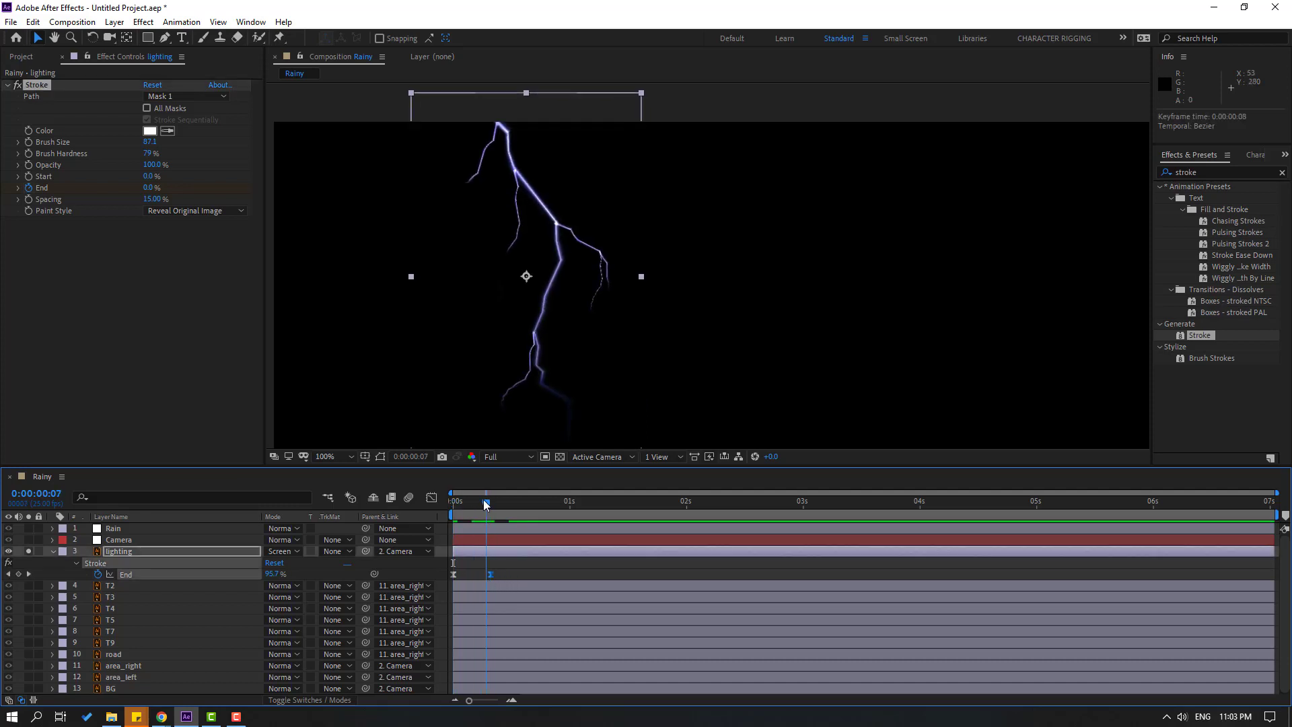
key(shift+t)
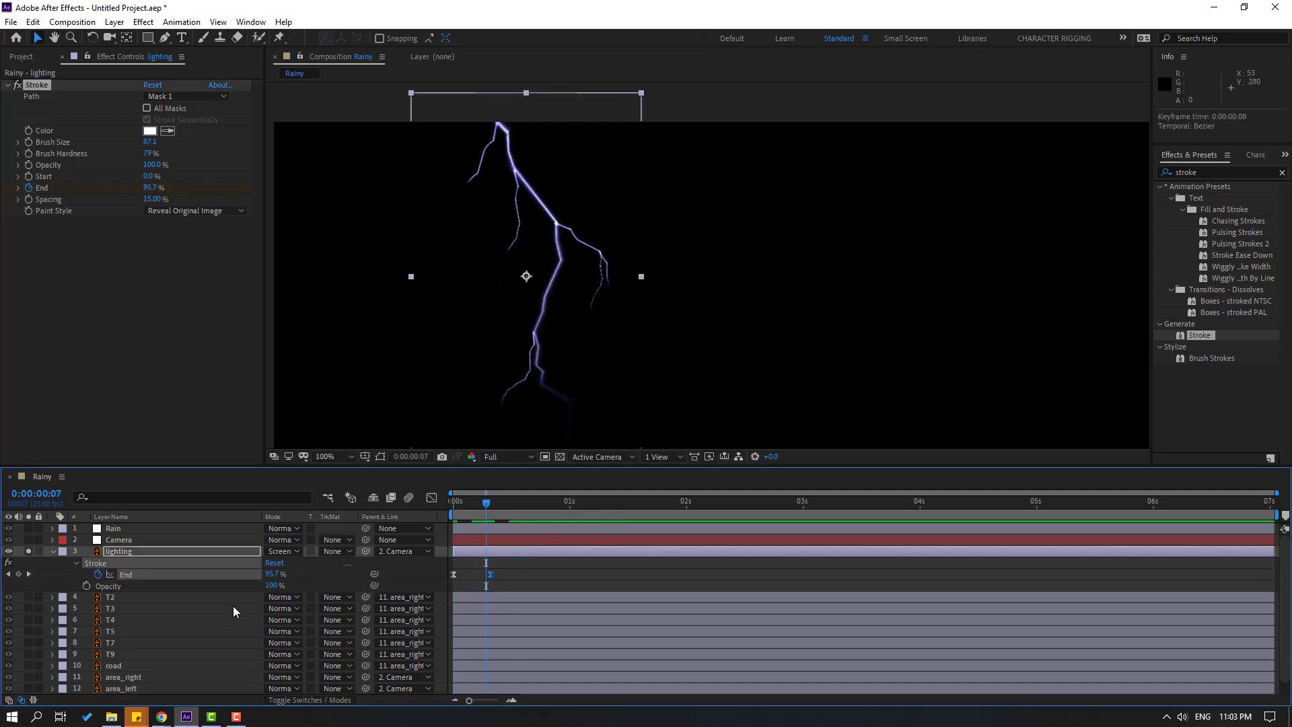
click(86, 585)
drag(486, 502, 509, 503)
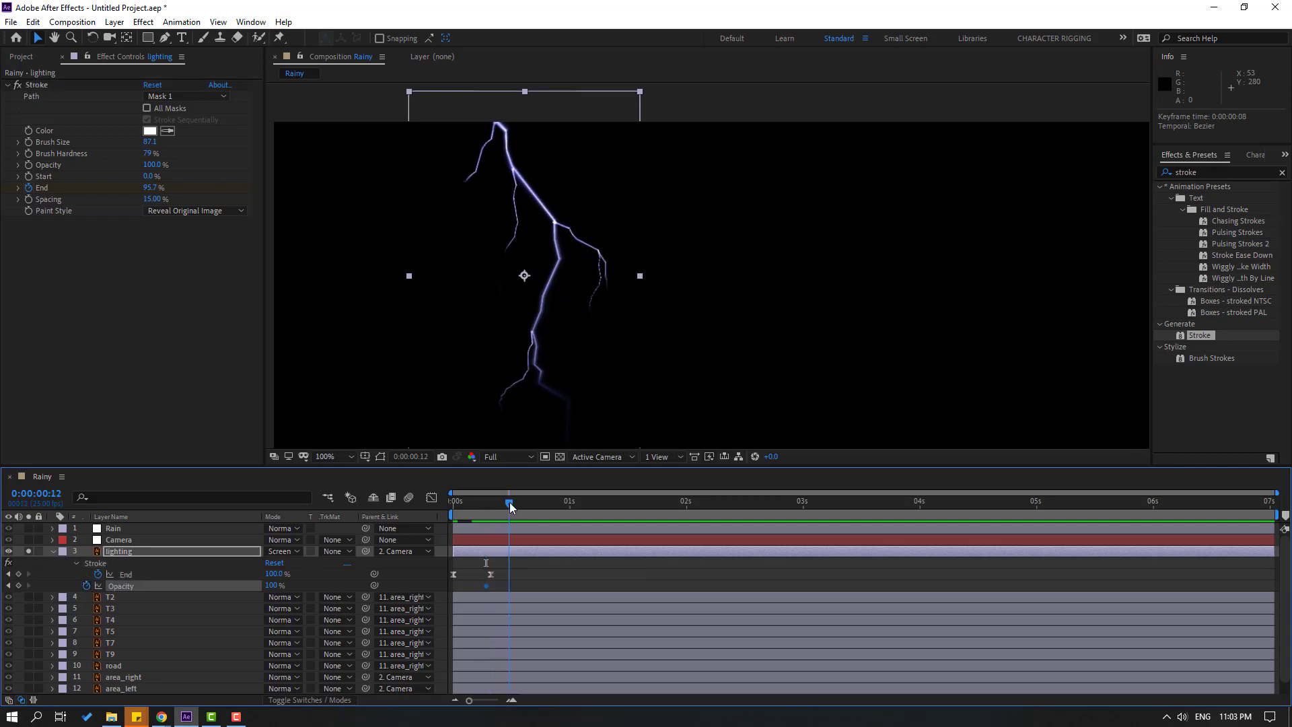
click(271, 585)
text(0)
key(Return)
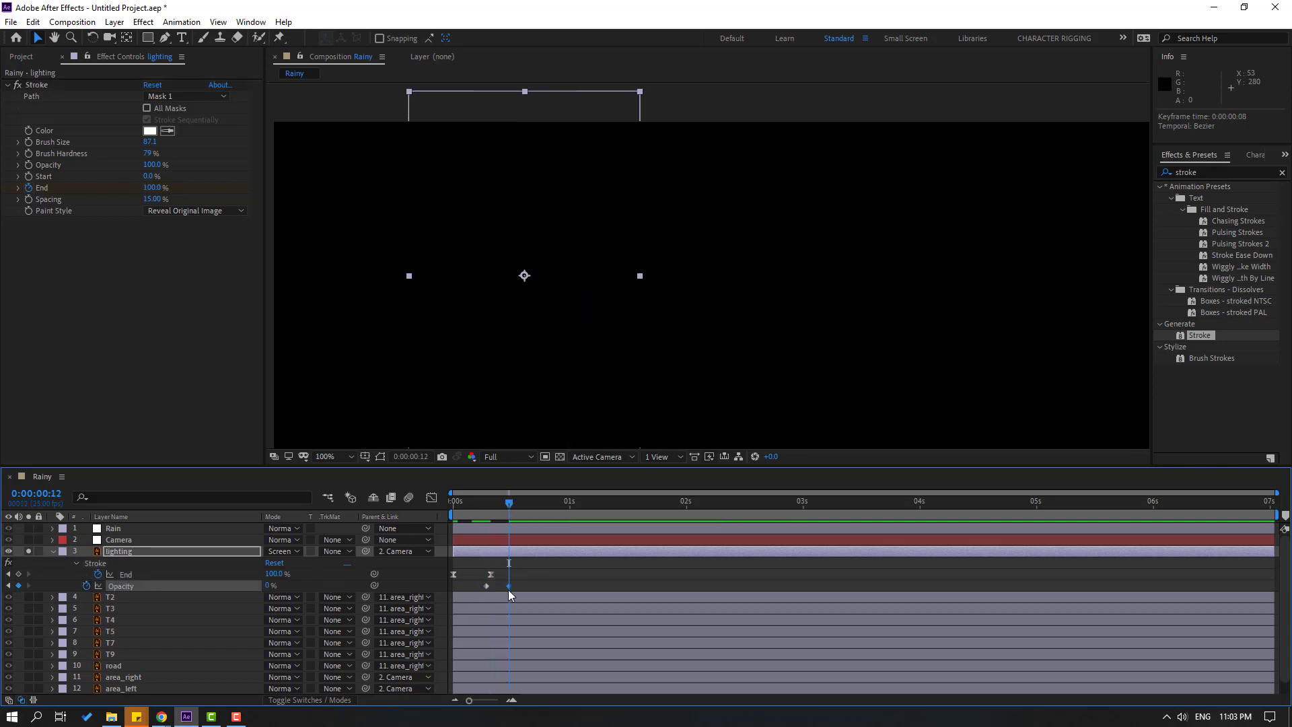
Step: Apply Easy Ease to the lighting layer's Opacity keyframes and preview the fade-out
right_click(485, 585)
mouse_move(606, 576)
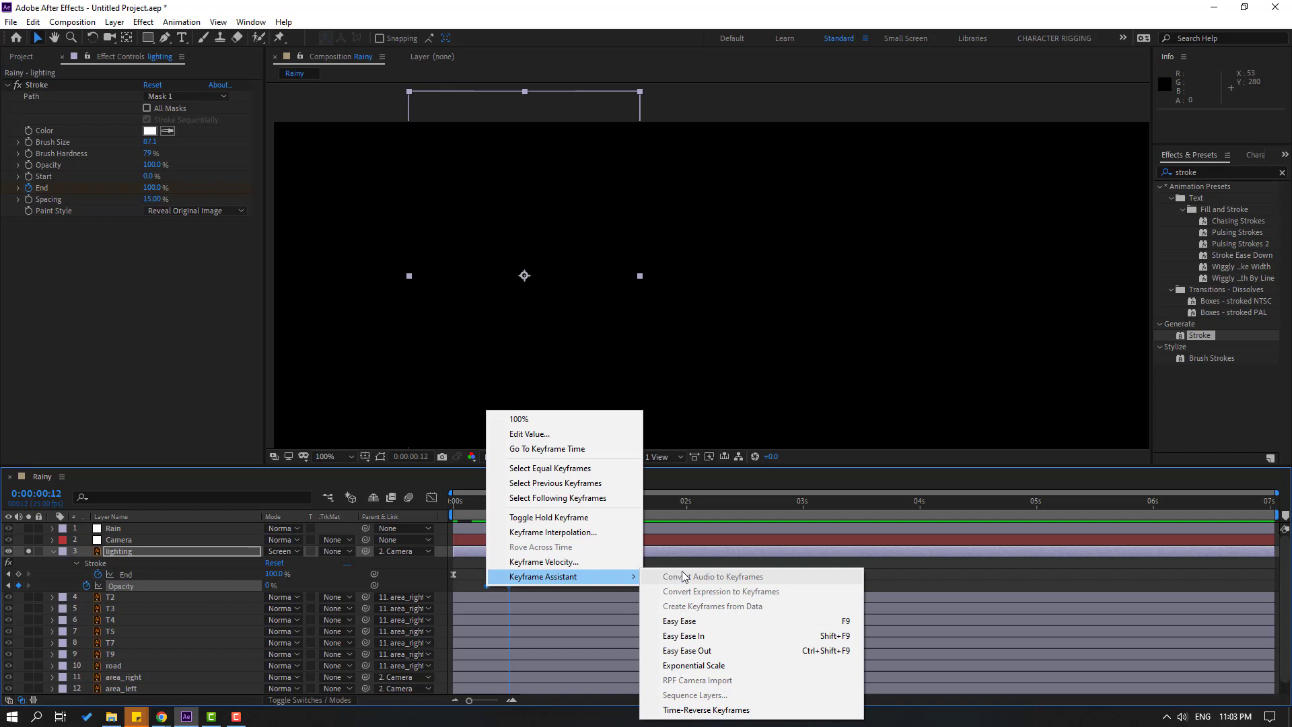
click(673, 617)
key(space)
scroll(390, 265, down, 6)
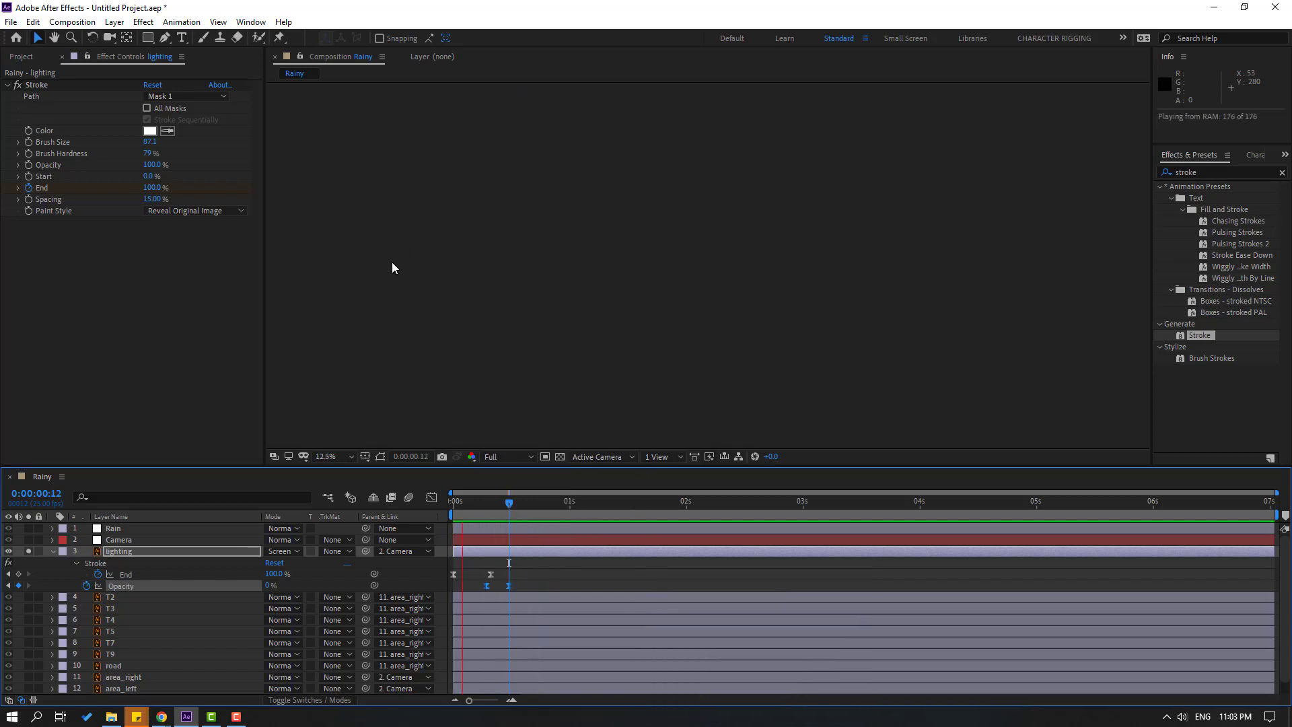
scroll(470, 287, up, 1)
Step: Find the Glow effect and apply it to the lighting layer while viewing the bolt at 0:00:00:07
click(509, 505)
mouse_move(508, 506)
mouse_down()
mouse_move(562, 506)
mouse_move(449, 508)
mouse_move(486, 503)
mouse_up()
key(slash)
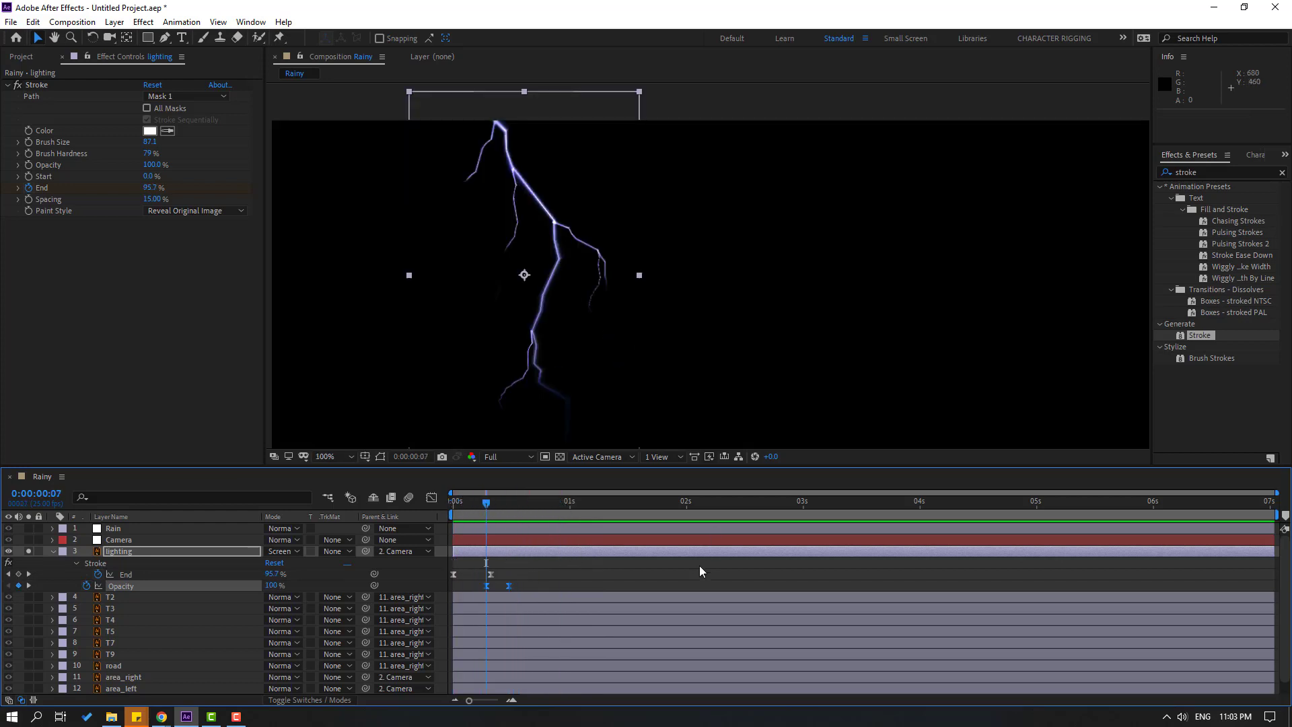
click(698, 568)
click(1195, 173)
text(glo)
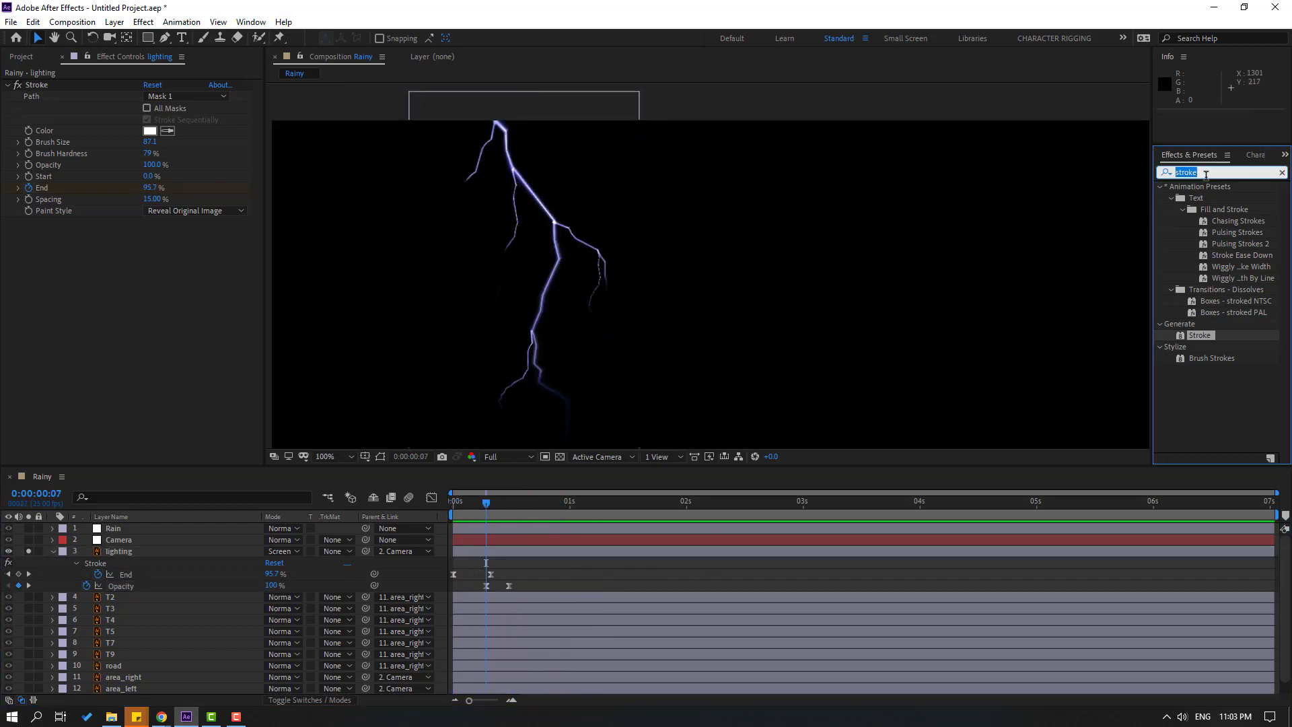
text(w)
mouse_move(1209, 255)
mouse_down()
mouse_move(326, 606)
mouse_move(161, 572)
mouse_move(135, 550)
mouse_up()
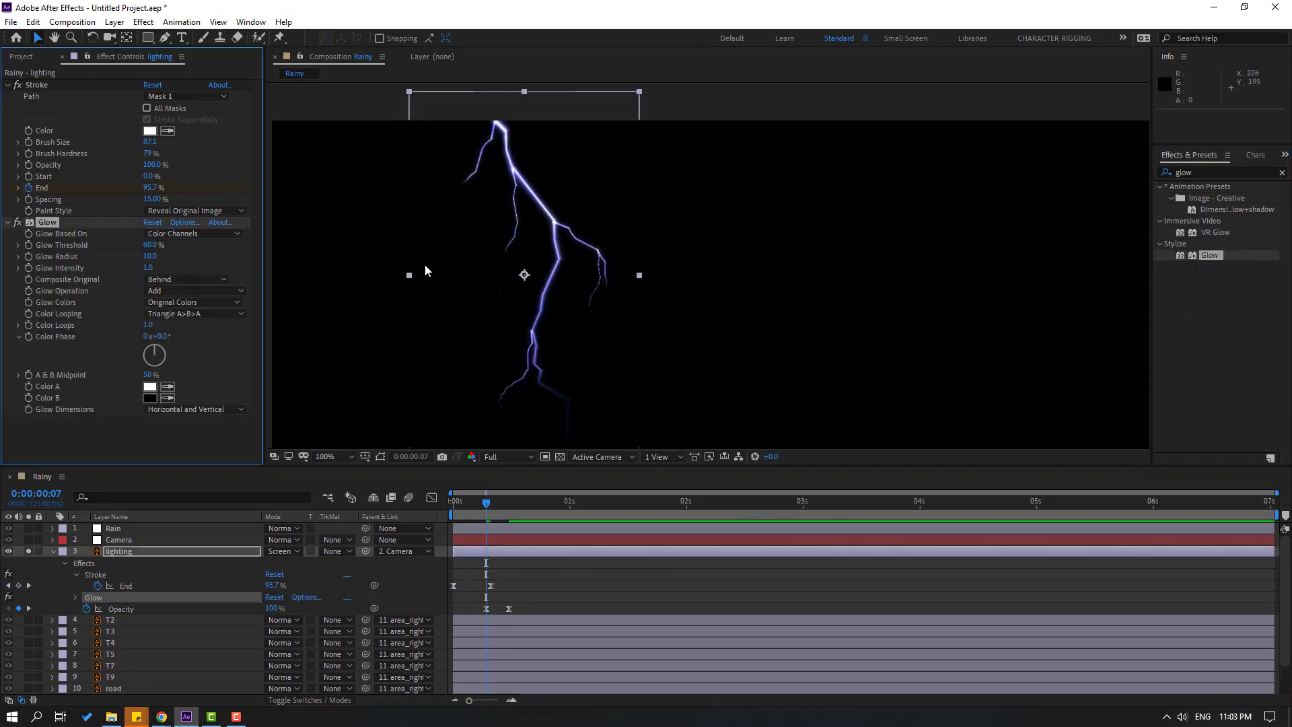
Step: Set the Glow Threshold to 27.1%, Glow Radius to 89 and Glow Intensity to 1.1
drag(149, 257, 39, 275)
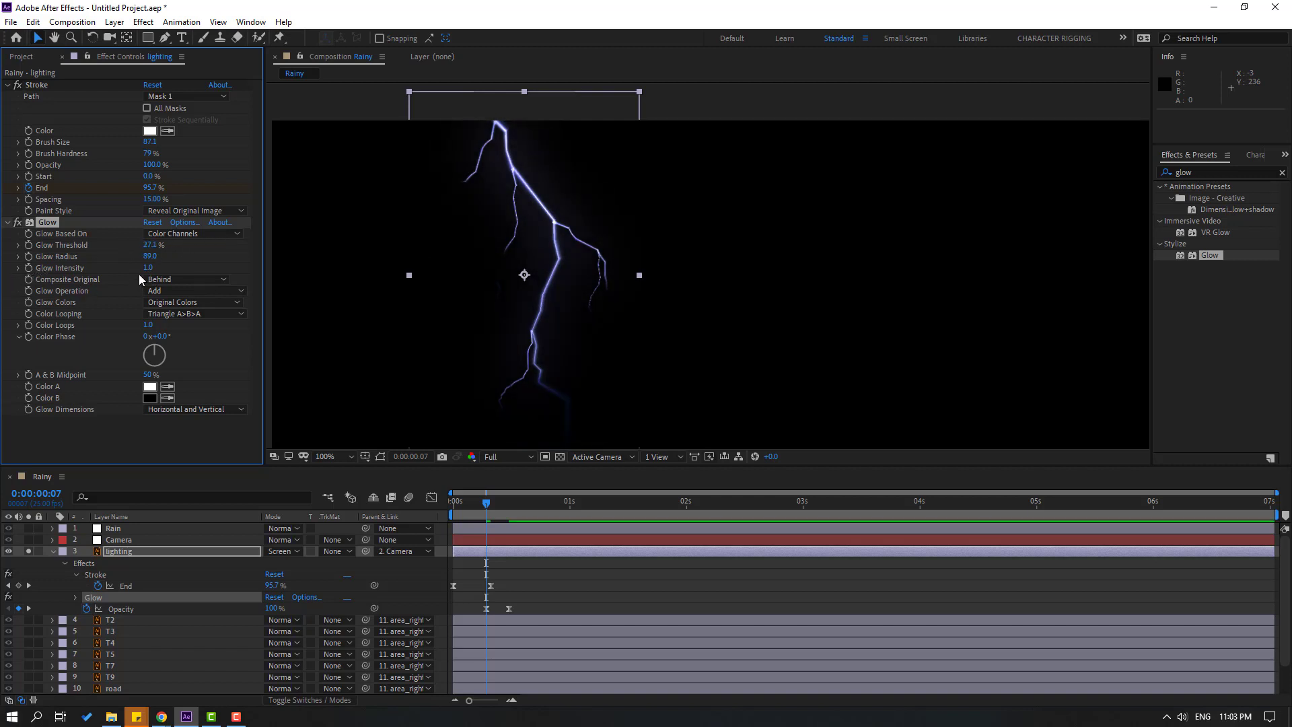
mouse_move(191, 267)
mouse_down()
mouse_move(202, 268)
mouse_move(180, 270)
mouse_up()
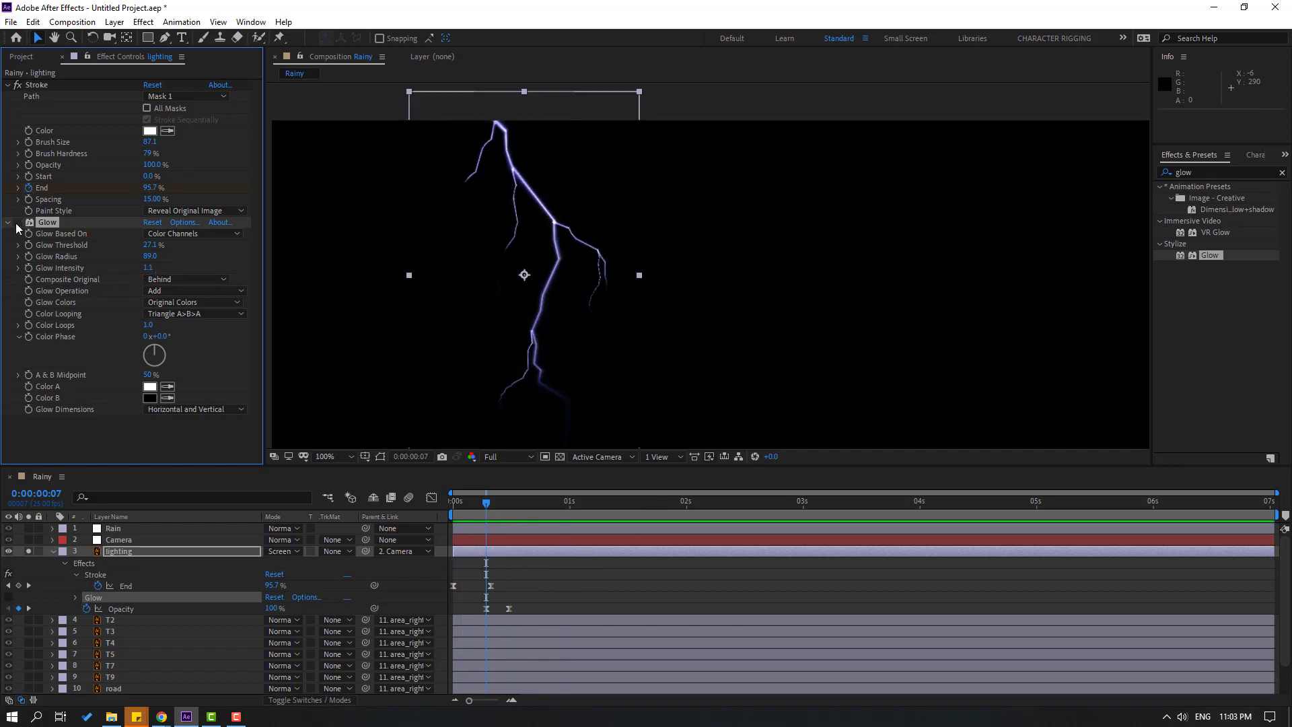
key(comma)
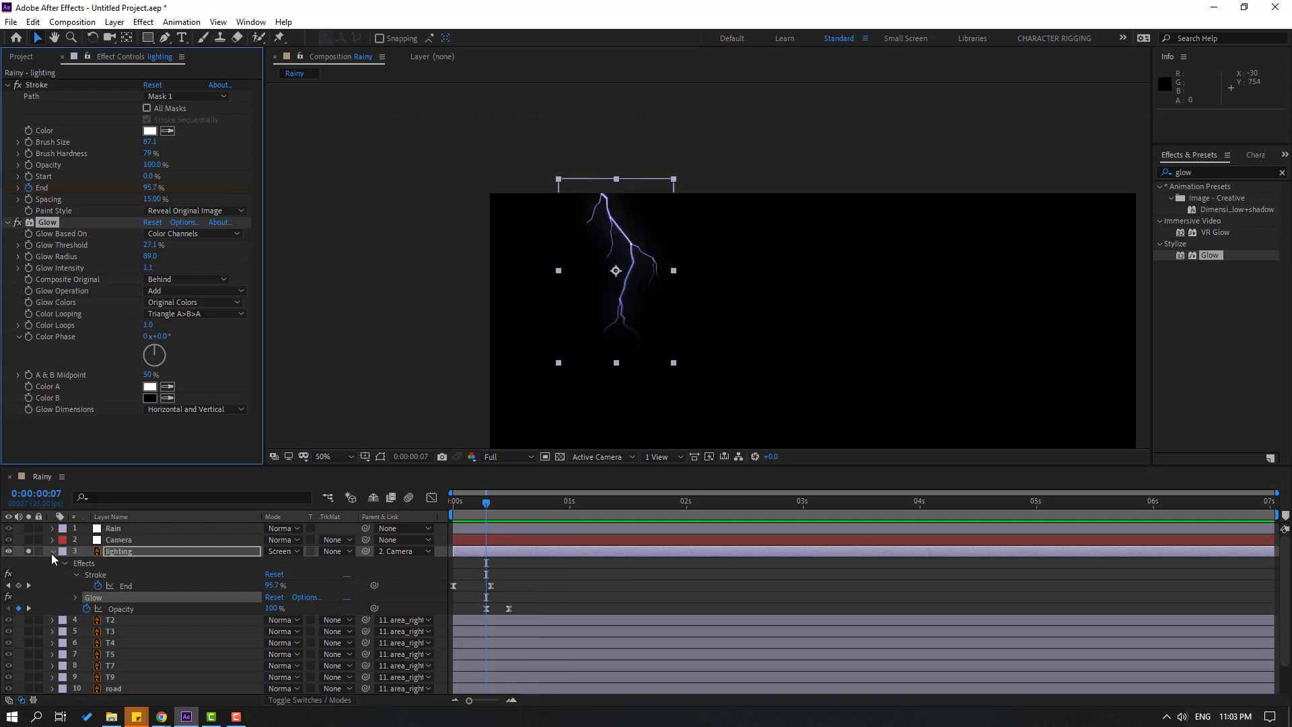
Step: Split the lighting layer at 0:00:00:12 and delete the part after the split
click(500, 547)
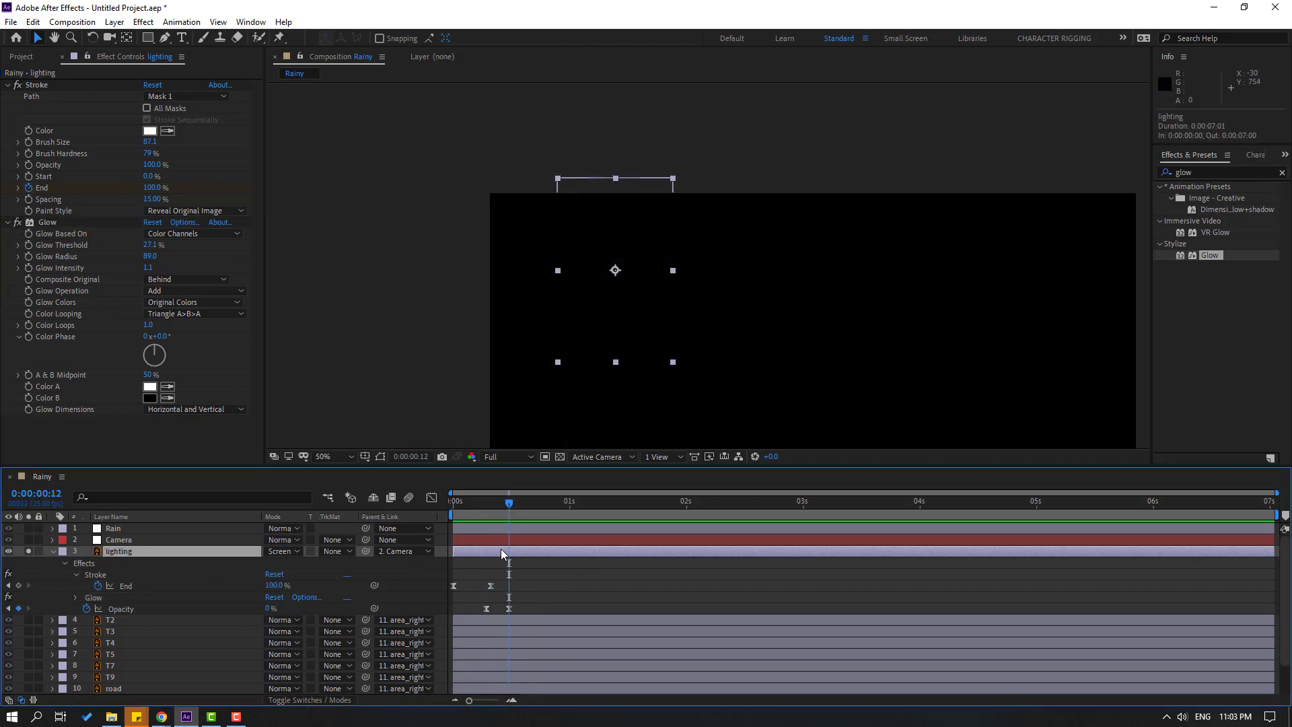
click(32, 22)
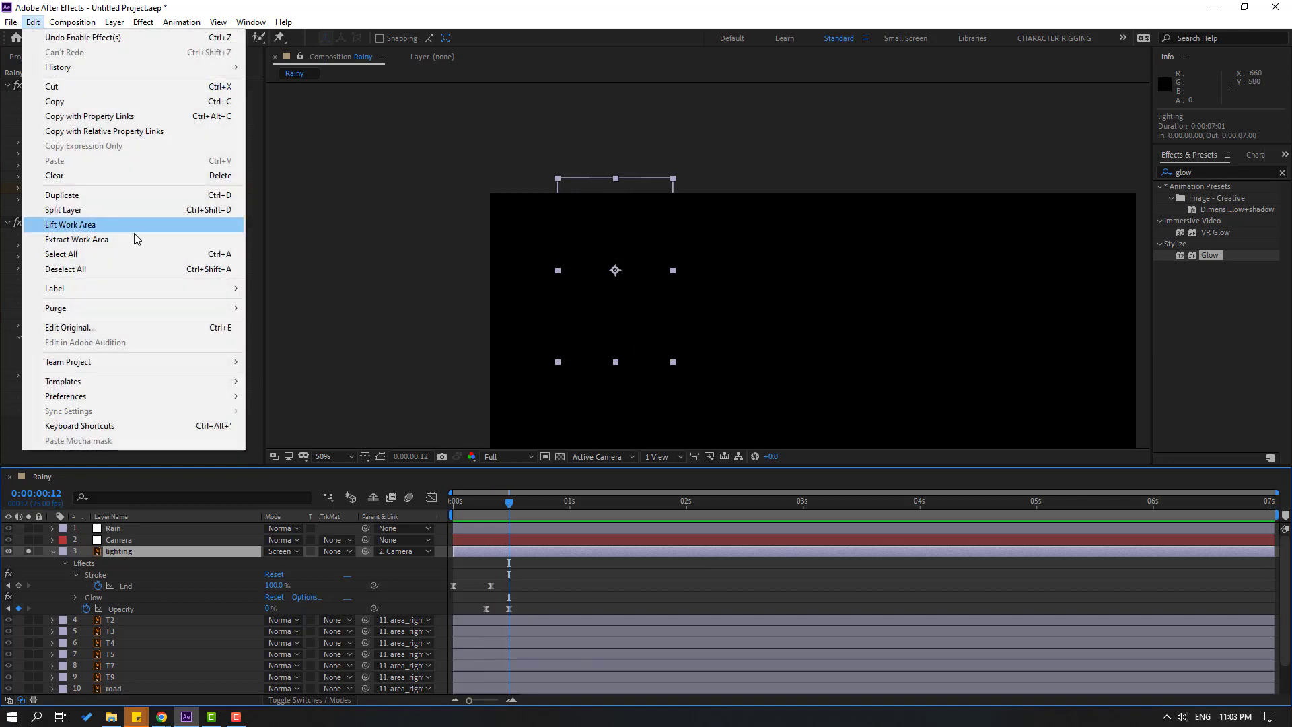
click(158, 209)
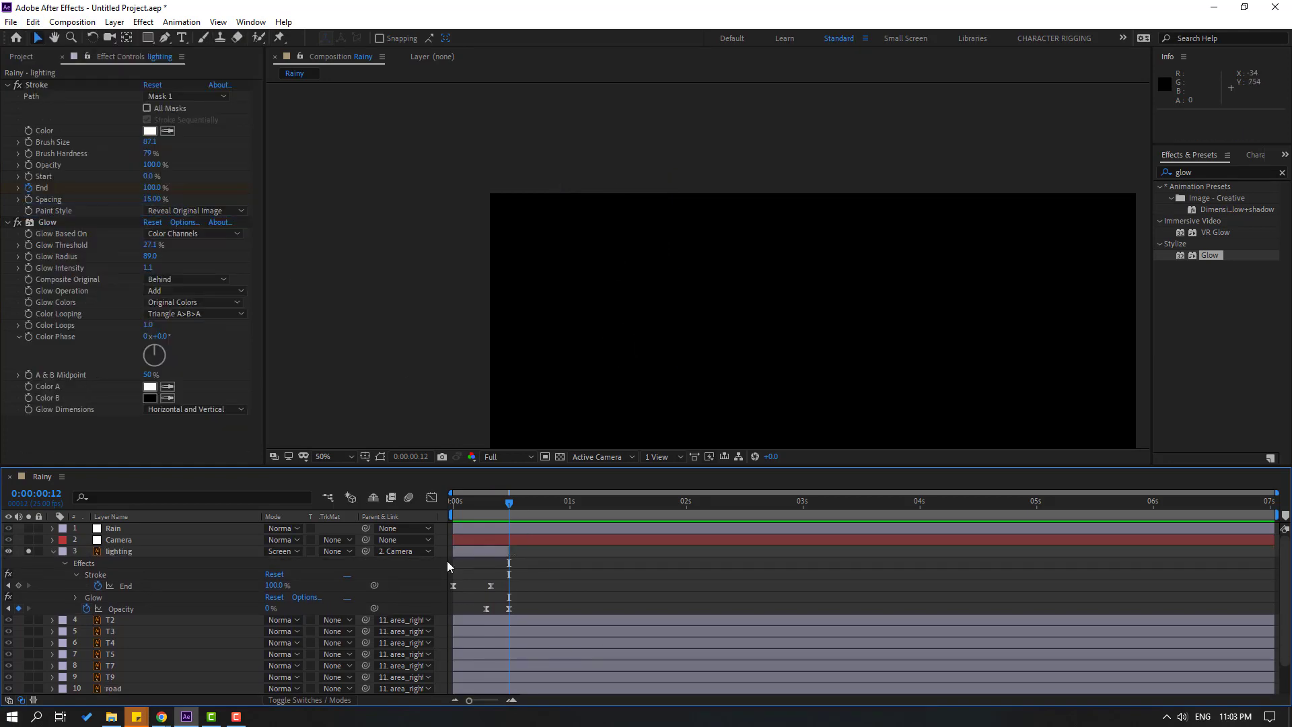
Step: Collapse the lighting layer's properties, turn off its solo and check the bolt over the full scene
click(52, 551)
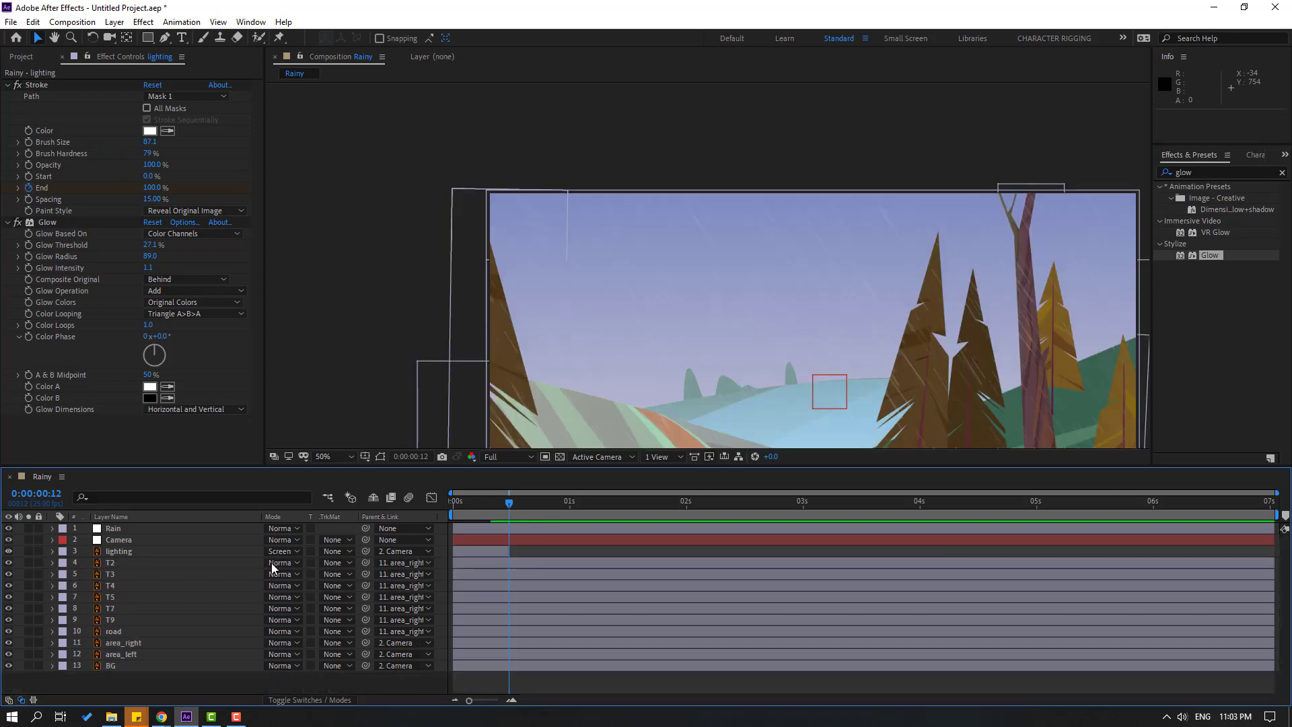
drag(510, 504, 476, 503)
key(Home)
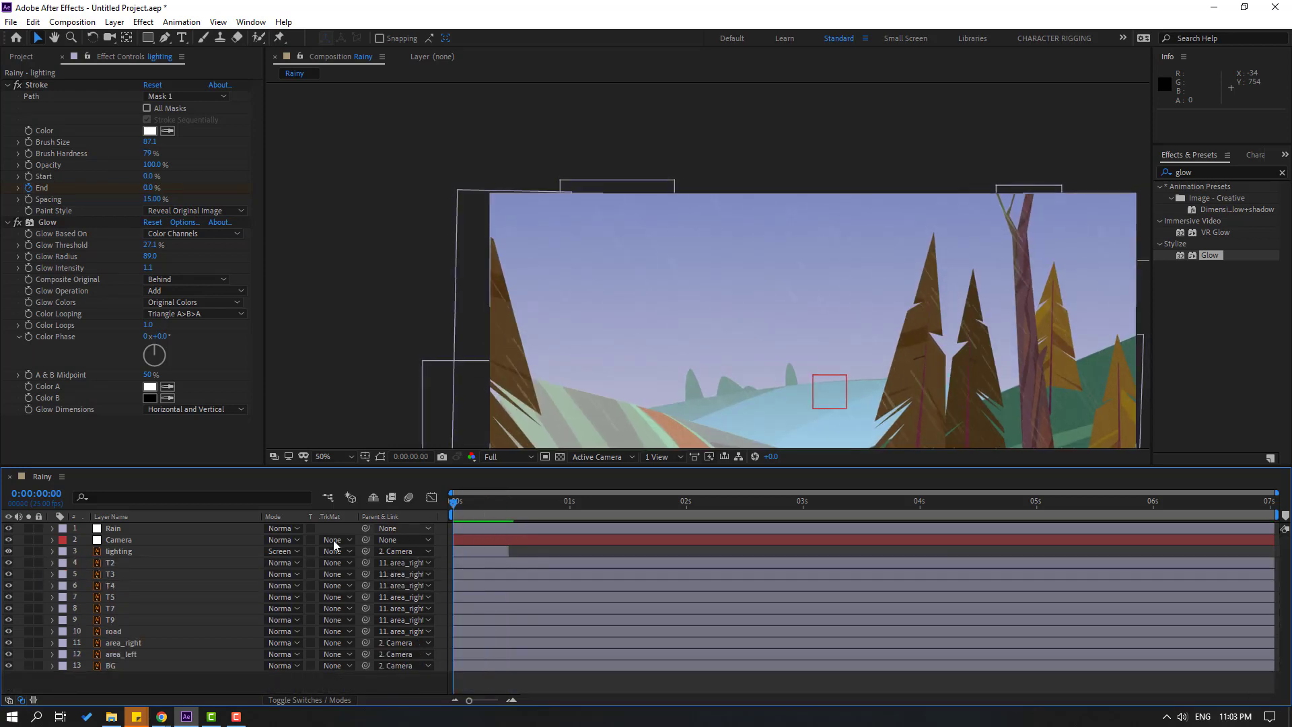
Step: Parent the Rain layer to the Camera layer and preview the scene
click(117, 530)
drag(365, 529, 118, 540)
key(space)
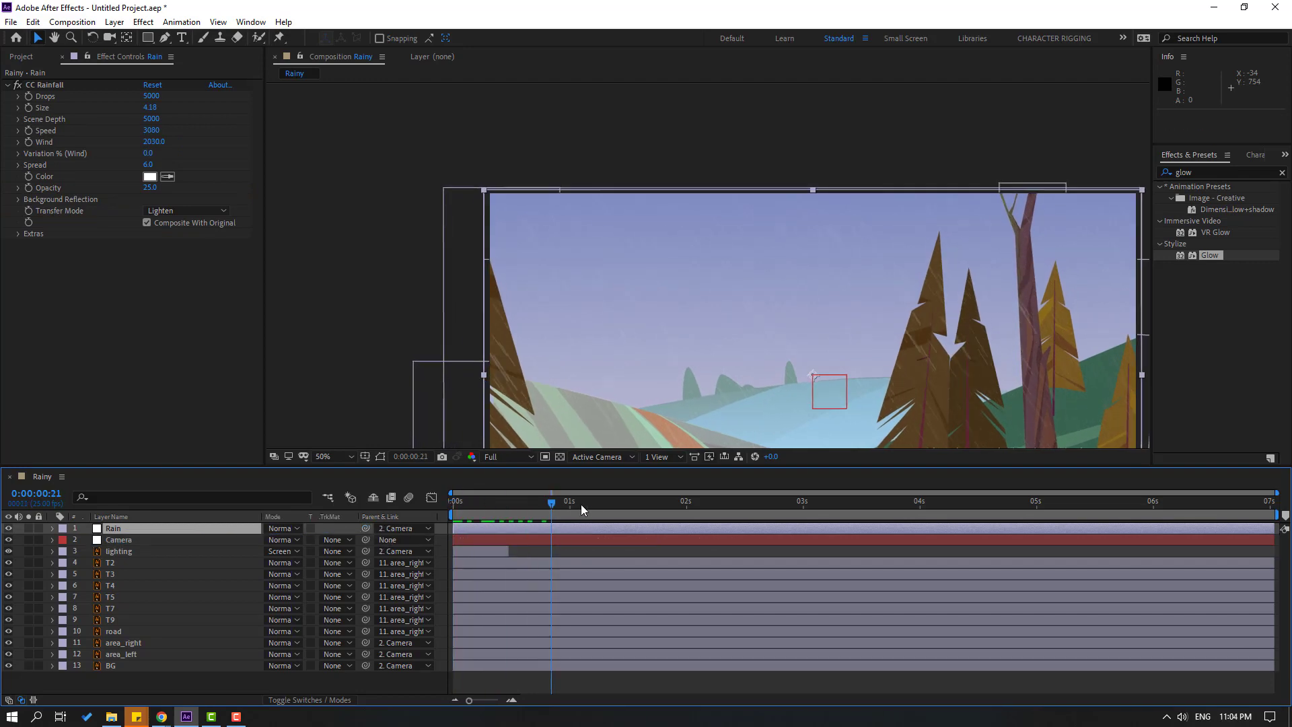
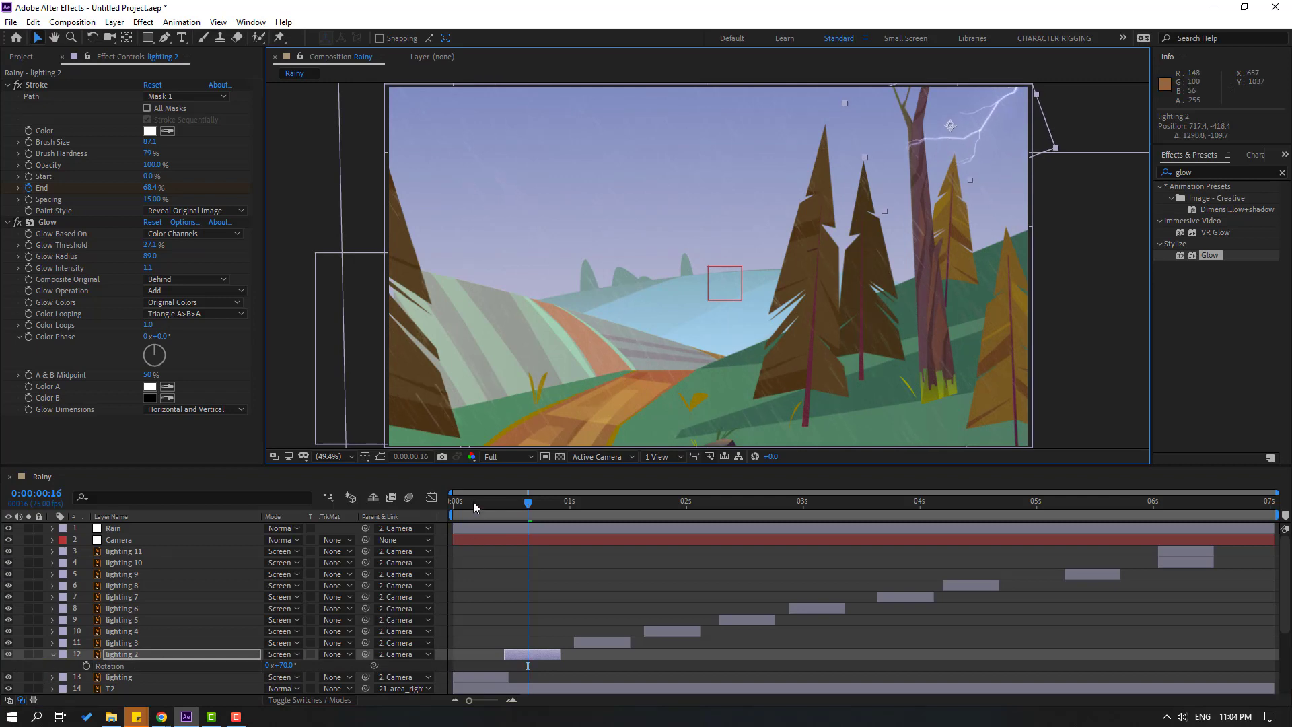
Step: Scale the lighting 3 layer to 61% and move its bolt to the upper-left corner of the sky
drag(474, 502, 588, 513)
click(592, 642)
key(s)
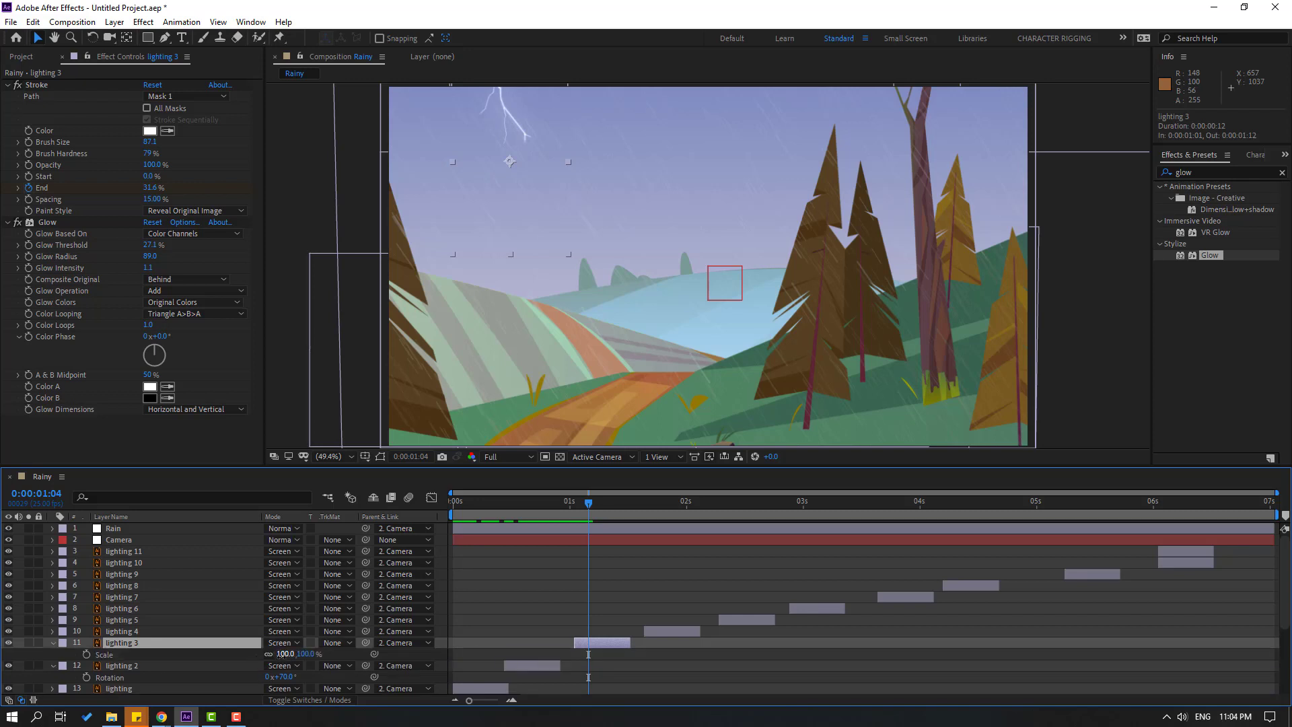
drag(281, 653, 257, 658)
drag(499, 133, 396, 105)
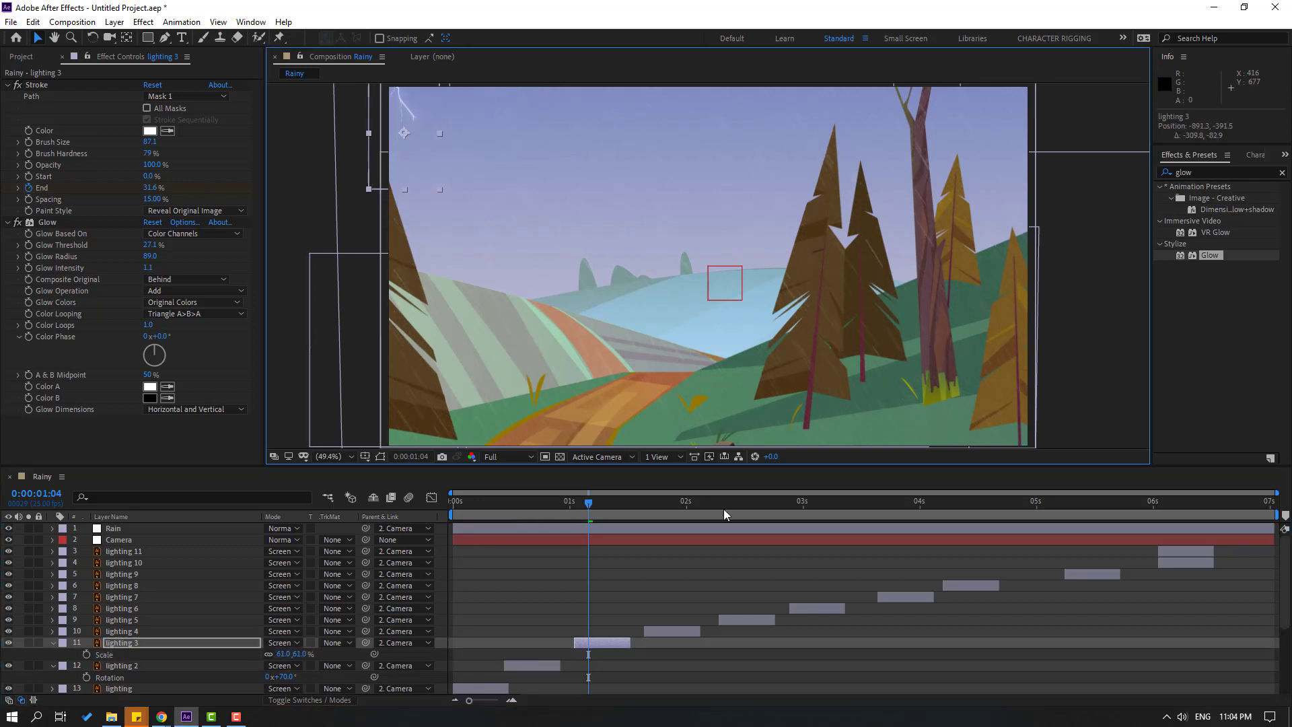
Step: Scale the lighting 4 layer to 58% and move its bolt toward the middle of the sky
click(661, 514)
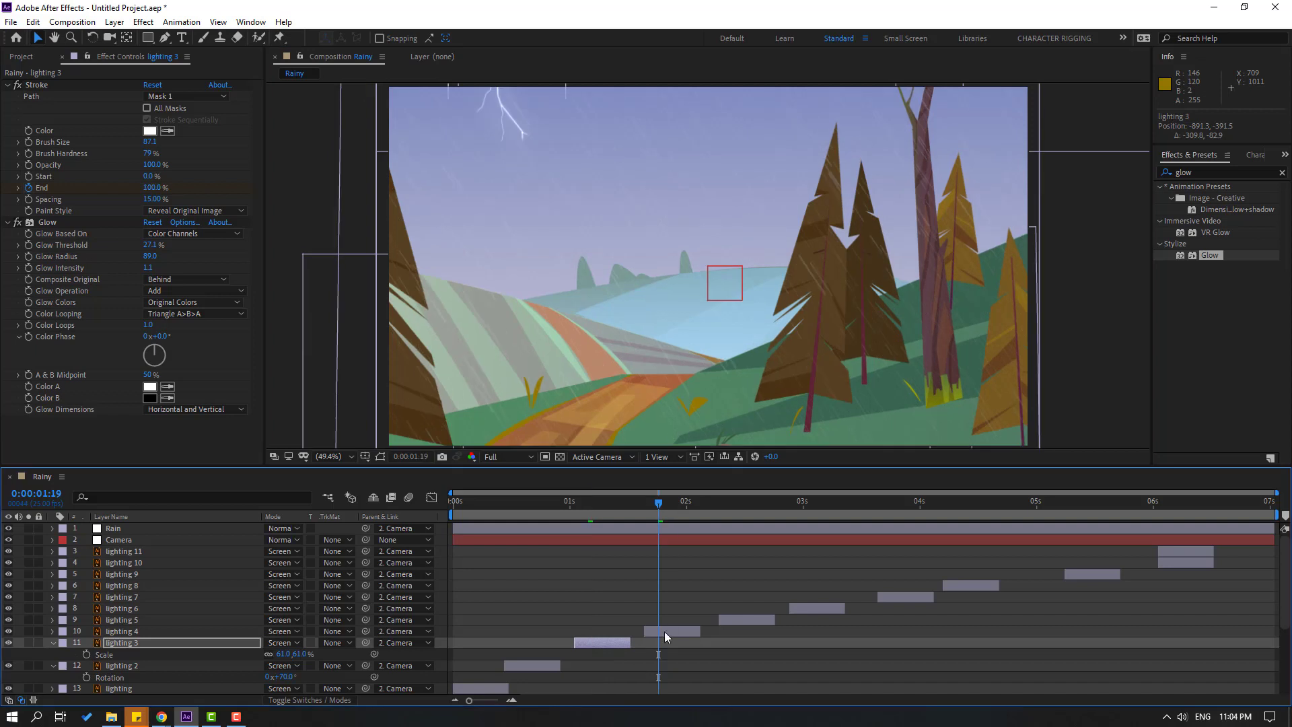
click(679, 633)
key(s)
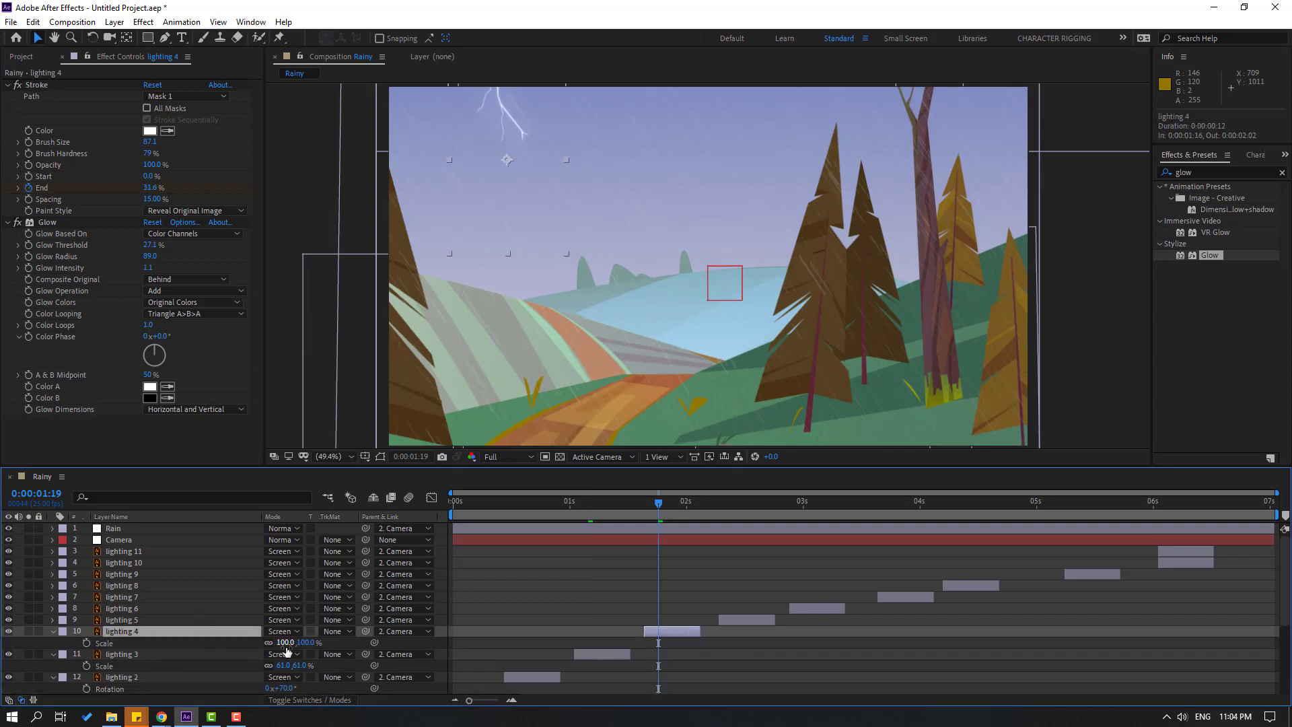
drag(283, 642, 254, 648)
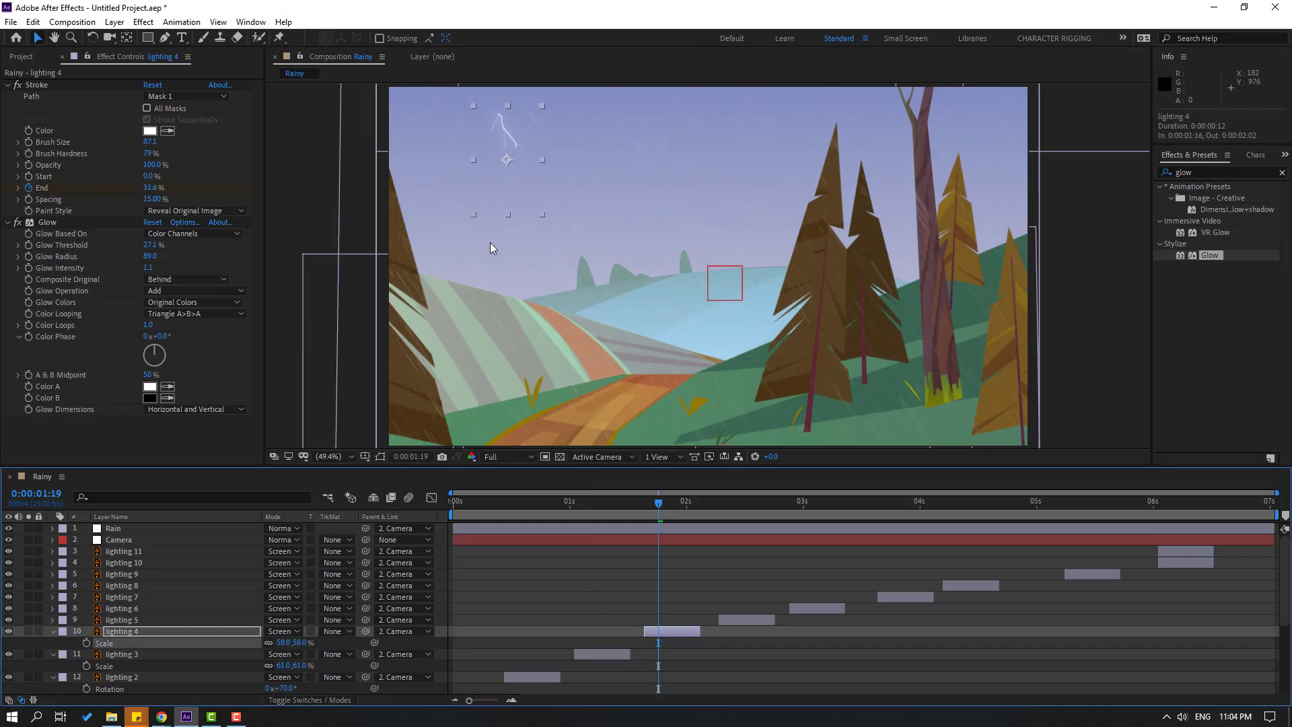
drag(497, 132, 666, 145)
Step: Rotate the lighting 4 layer to 67° and shift its bolt up toward the sky just left of the trees
key(r)
drag(293, 645, 458, 532)
drag(704, 159, 770, 106)
Step: Move the lighting 6 bolt at 0:00:03:02 across the sky to just left of the tall trees
click(740, 501)
click(740, 619)
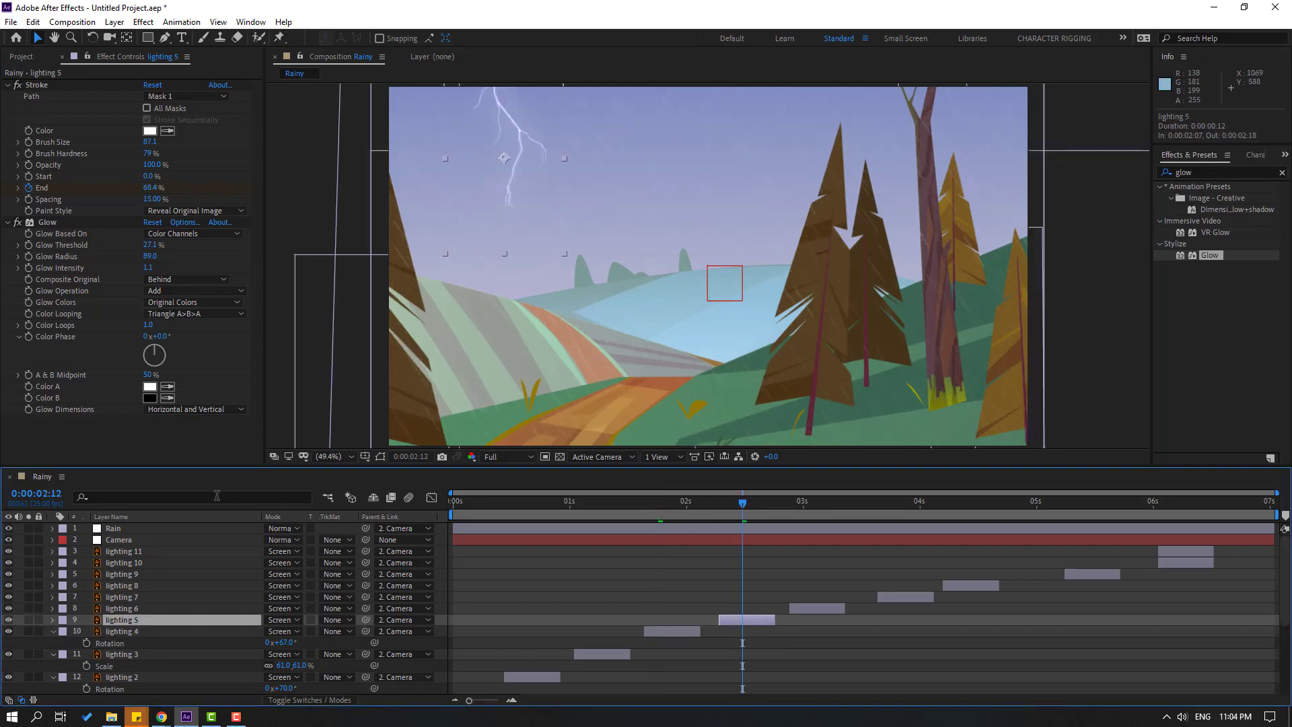
drag(773, 500, 812, 501)
click(827, 620)
click(795, 603)
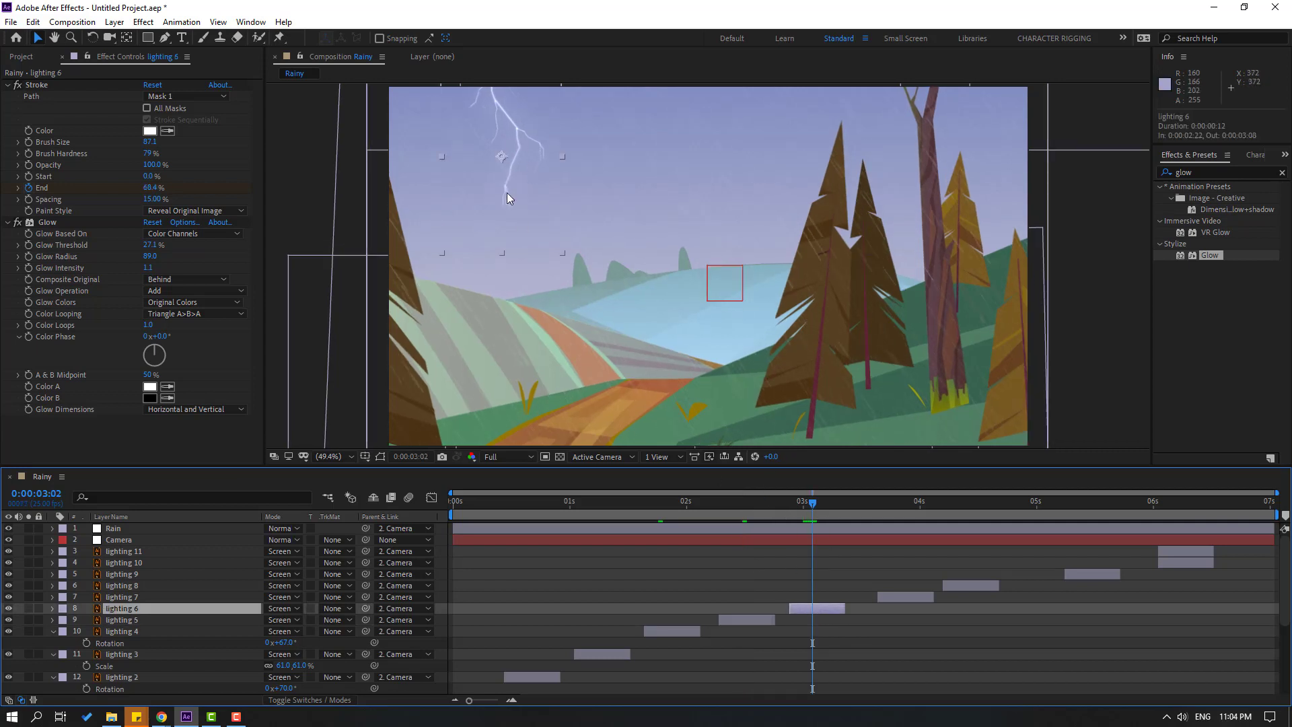
drag(530, 185, 793, 135)
Step: At 0:00:03:20, scale the lighting 7 layer to 62% and move its bolt to the left edge of the sky
click(897, 503)
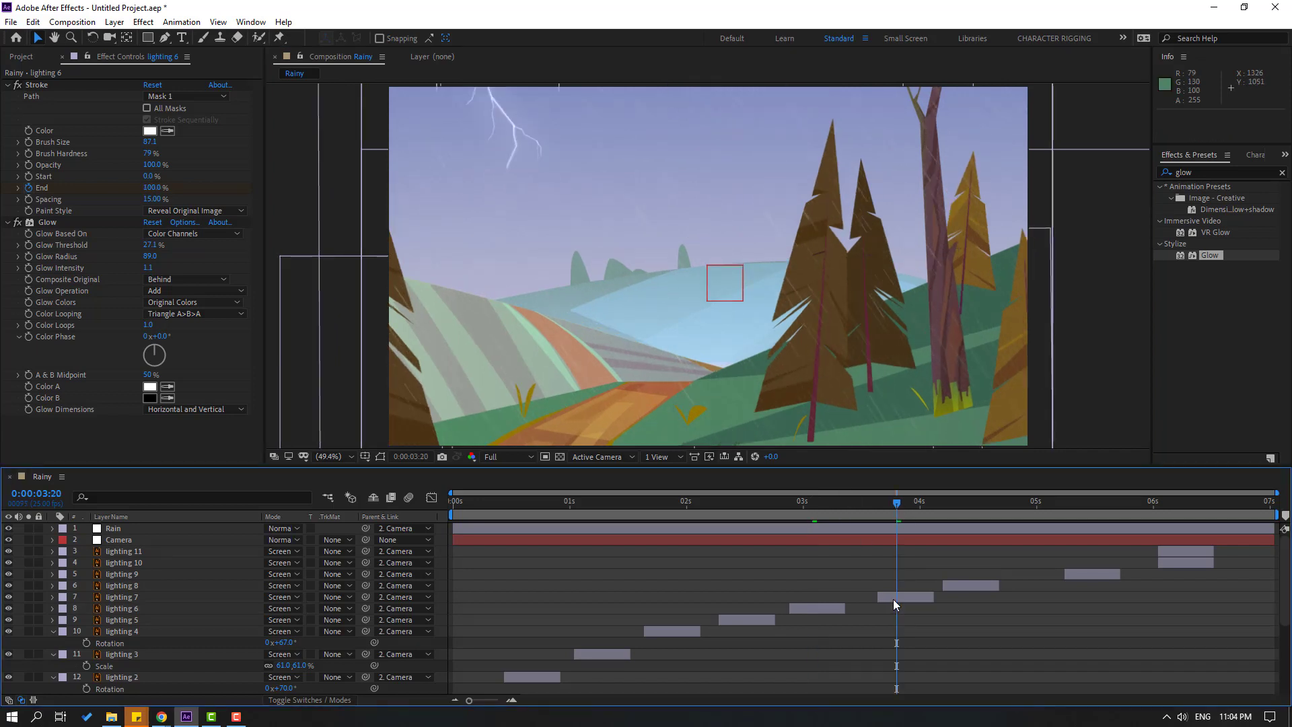
click(893, 599)
key(s)
drag(280, 610, 255, 610)
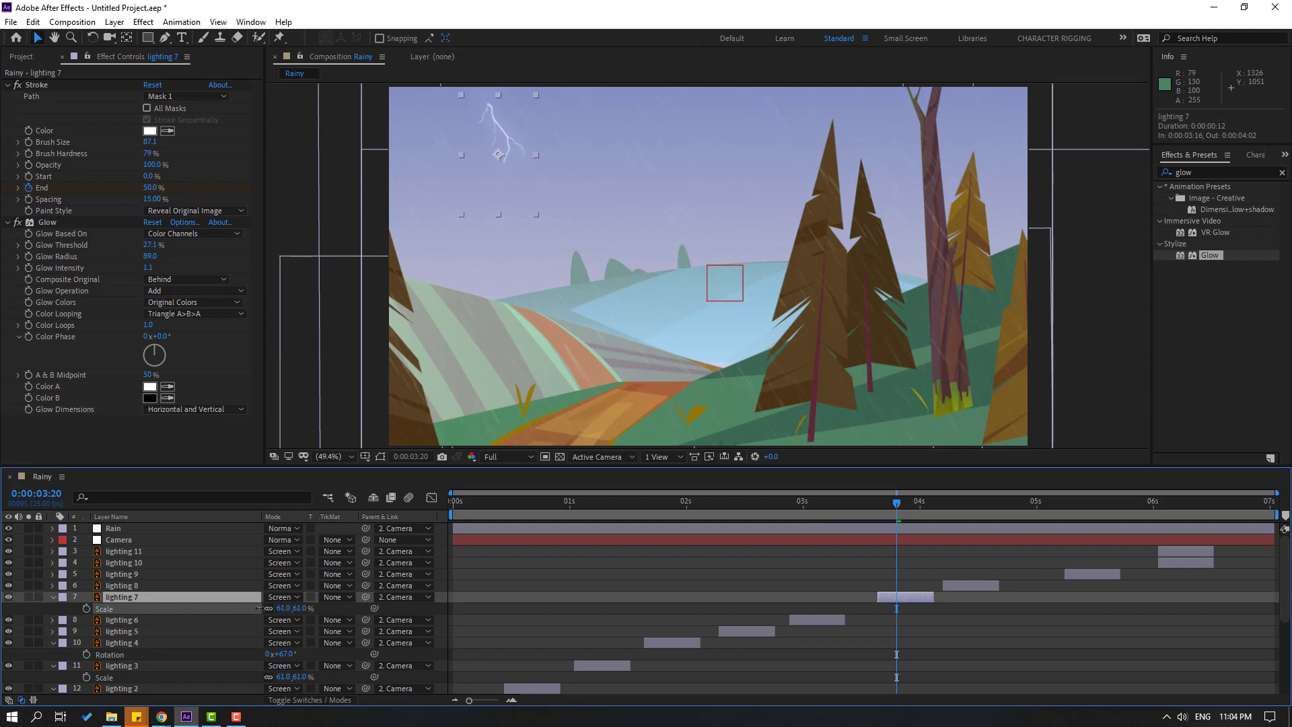
drag(498, 144, 404, 172)
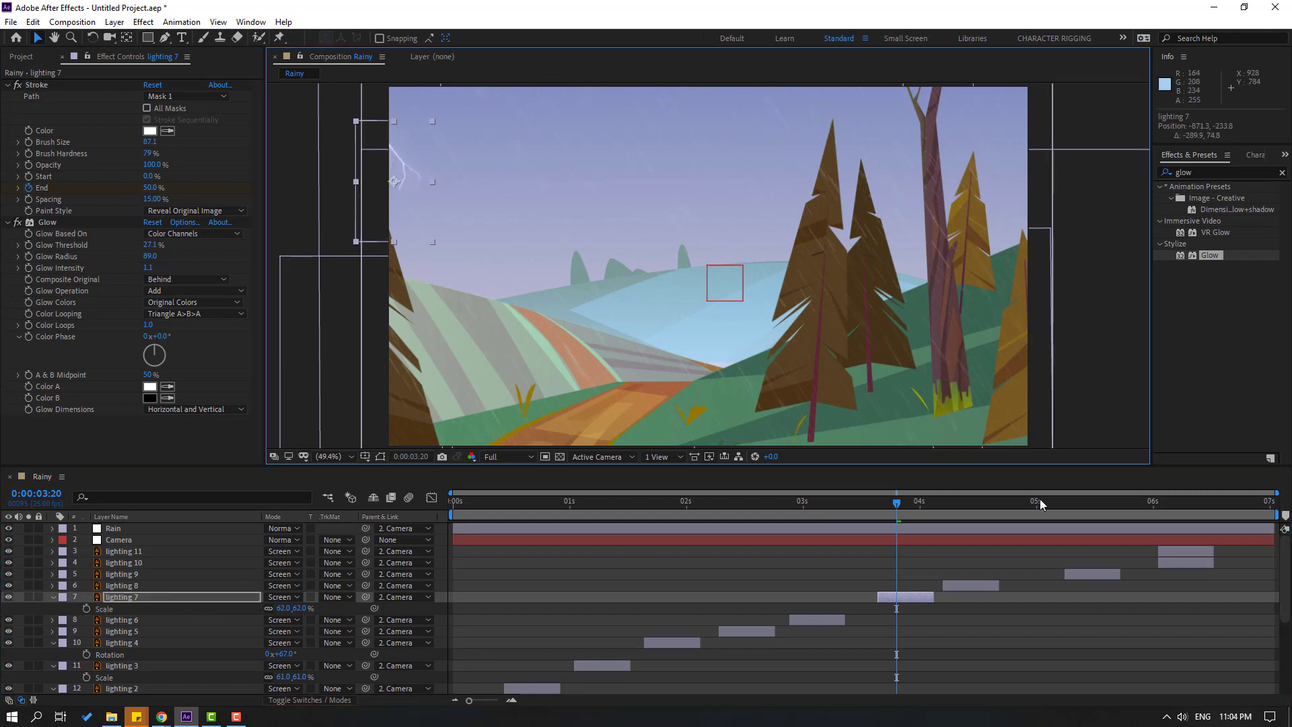
Step: At 0:00:04:14, rotate the lighting 8 layer to 39° and move its bolt to the right edge of the scene behind the trees
click(983, 504)
click(966, 584)
key(r)
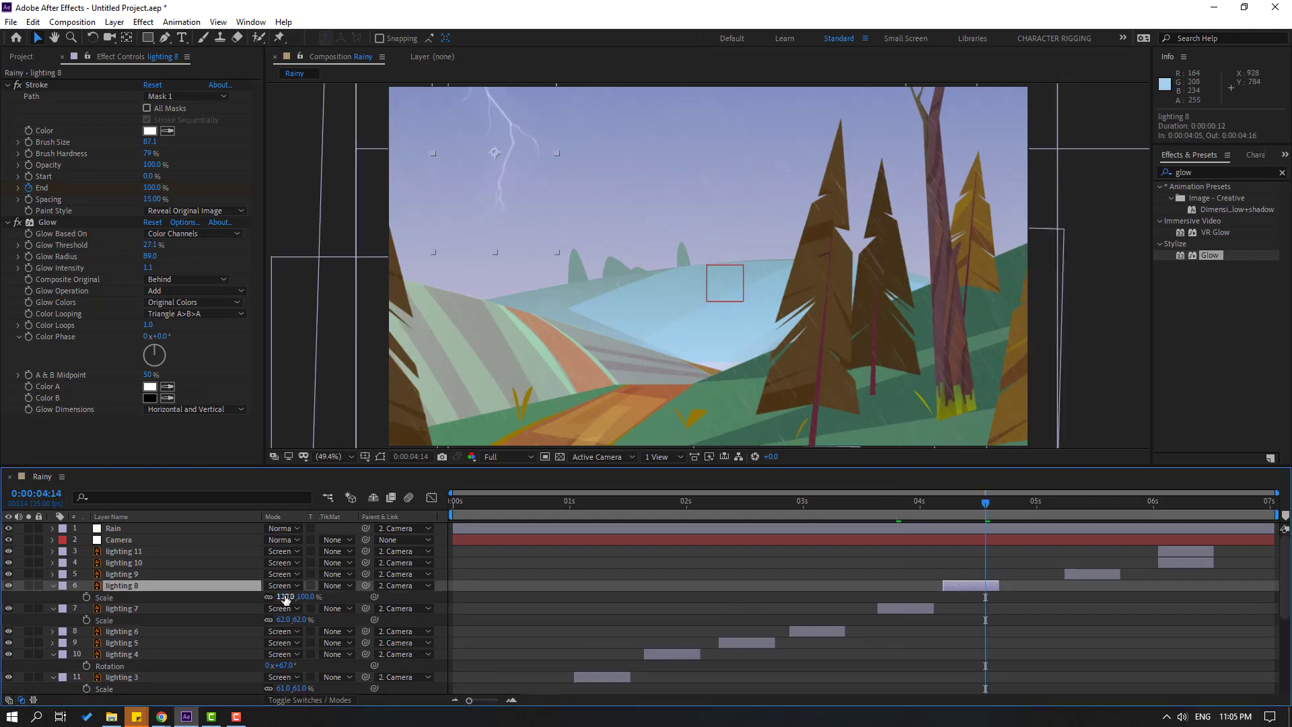
drag(281, 596, 306, 598)
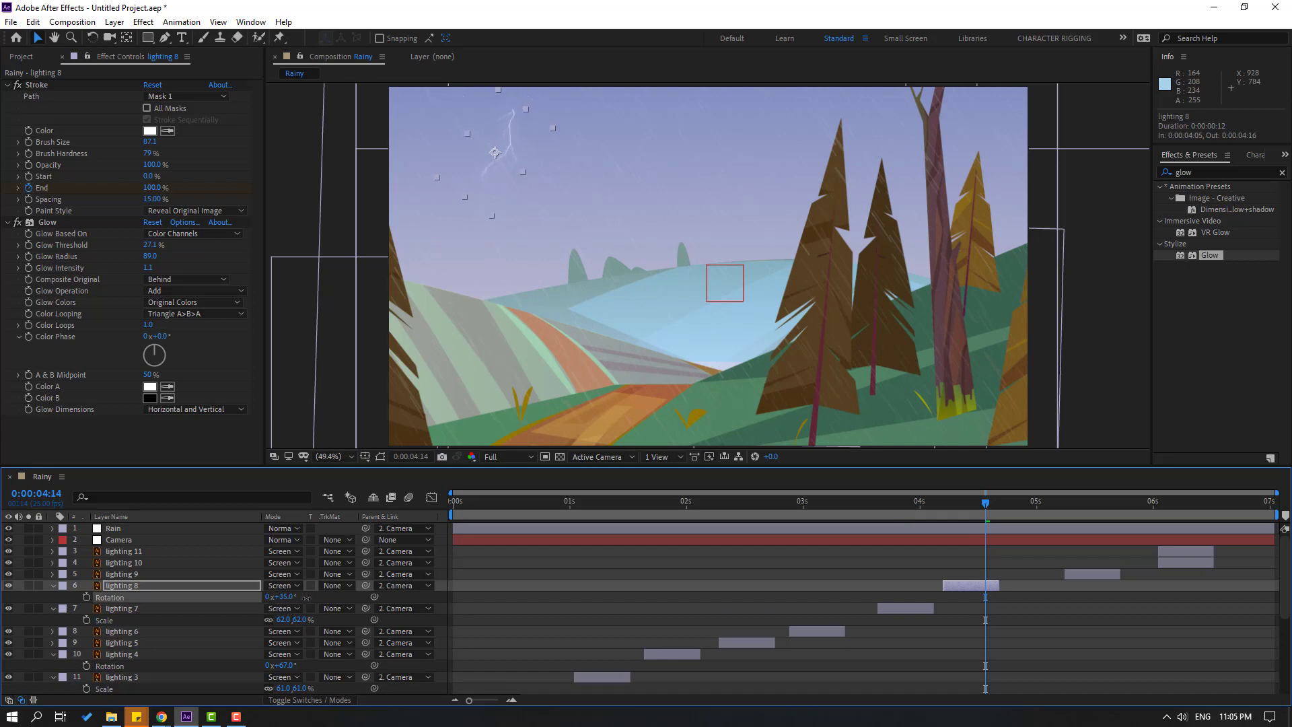
drag(498, 158, 1018, 220)
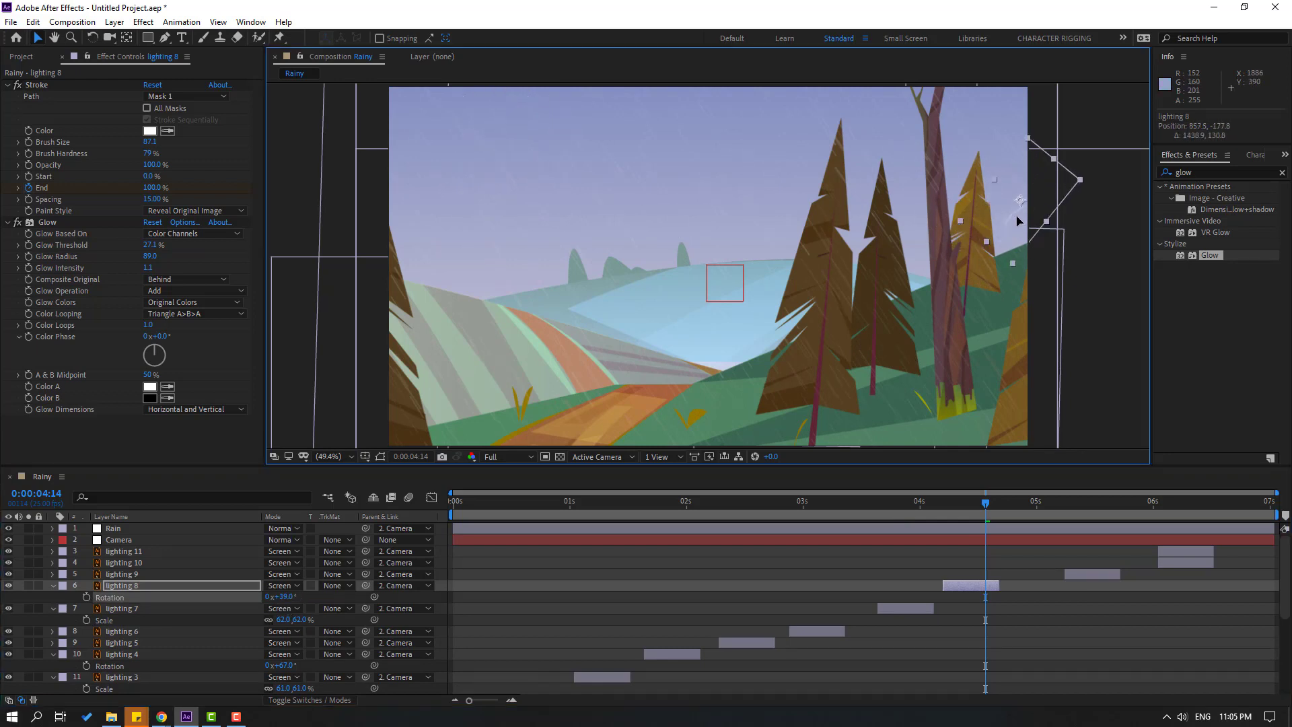
Step: Delete the surplus lighting 11 layer that overlaps lighting 10 in time
click(1091, 508)
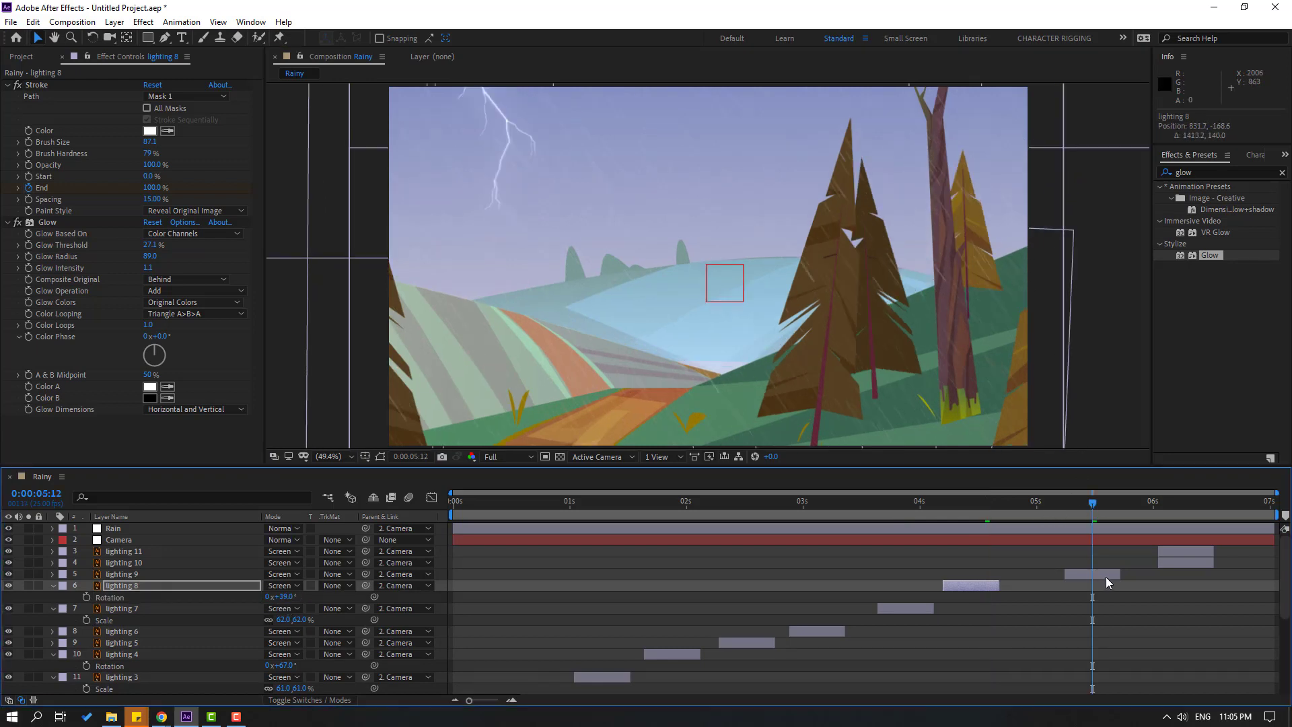
click(1192, 552)
key(Delete)
click(1104, 565)
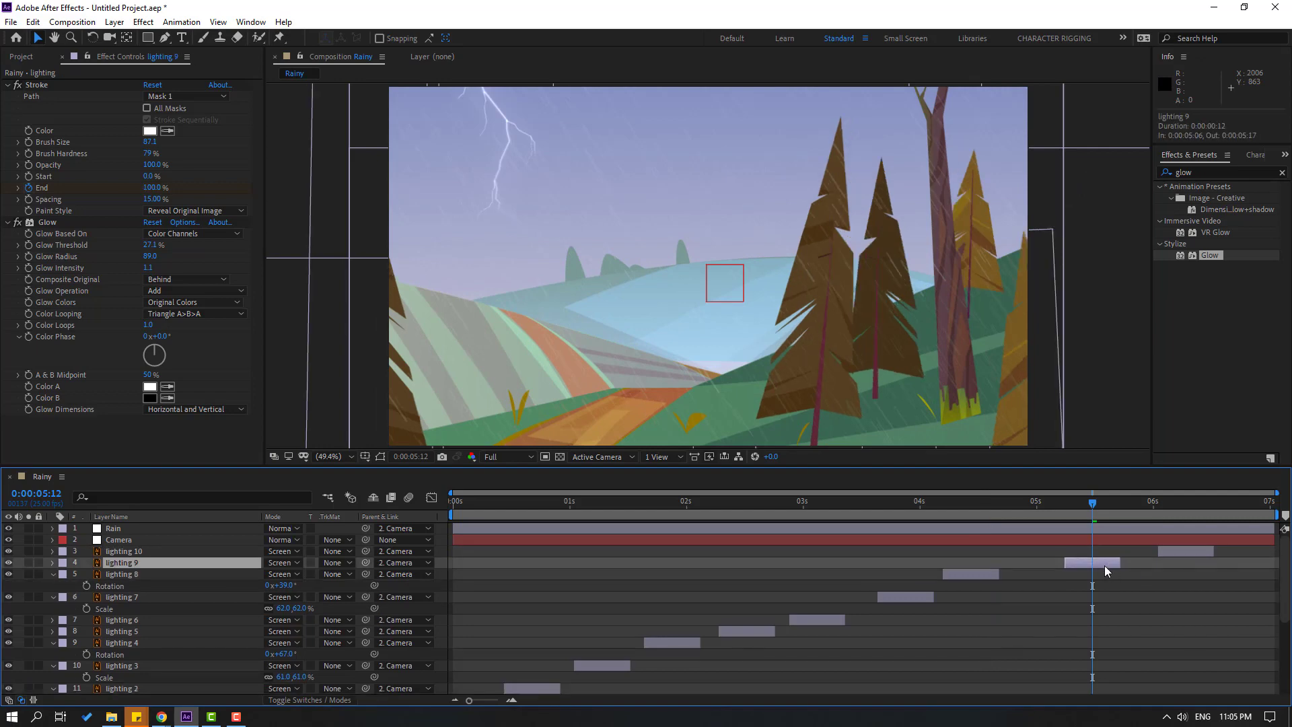
Step: At 0:00:06:05, move the lighting 10 bolt about 100 px to the right and 14 px up
click(1176, 508)
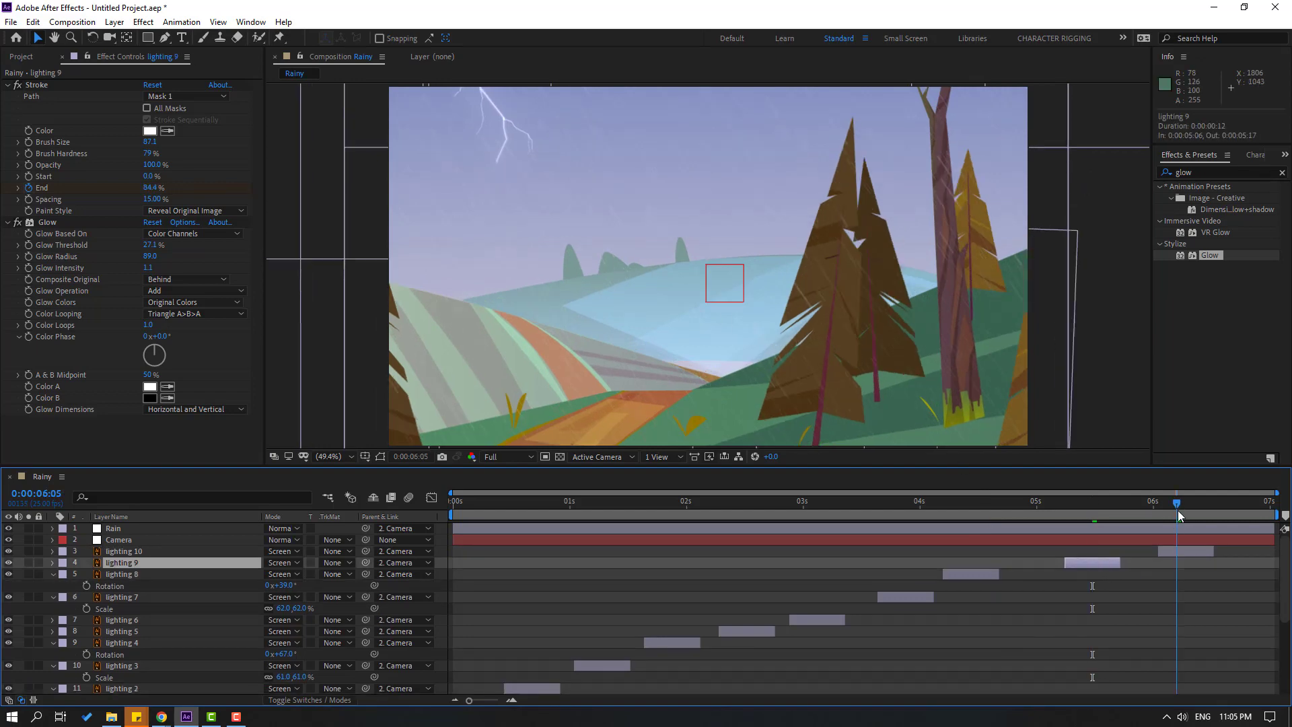
click(1180, 551)
drag(544, 123, 582, 118)
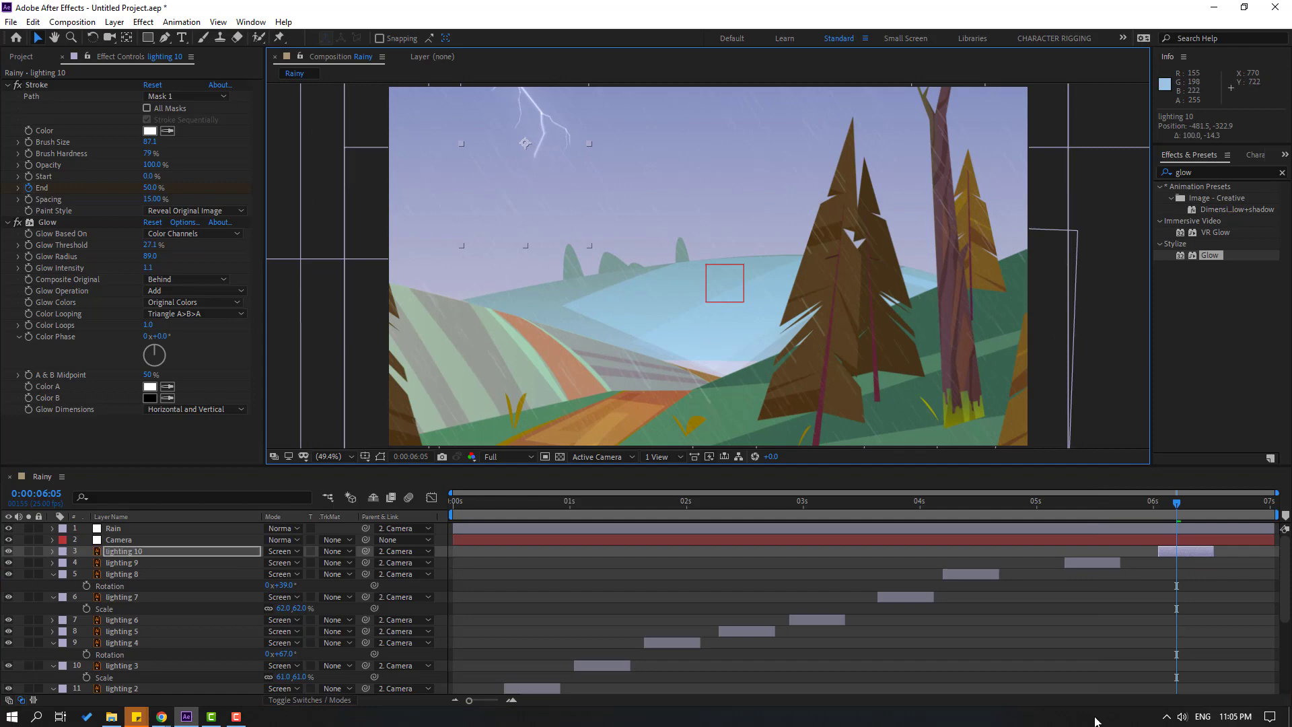
Step: Collapse the expanded scale and rotation properties of all lighting layers in the timeline
click(54, 574)
click(54, 585)
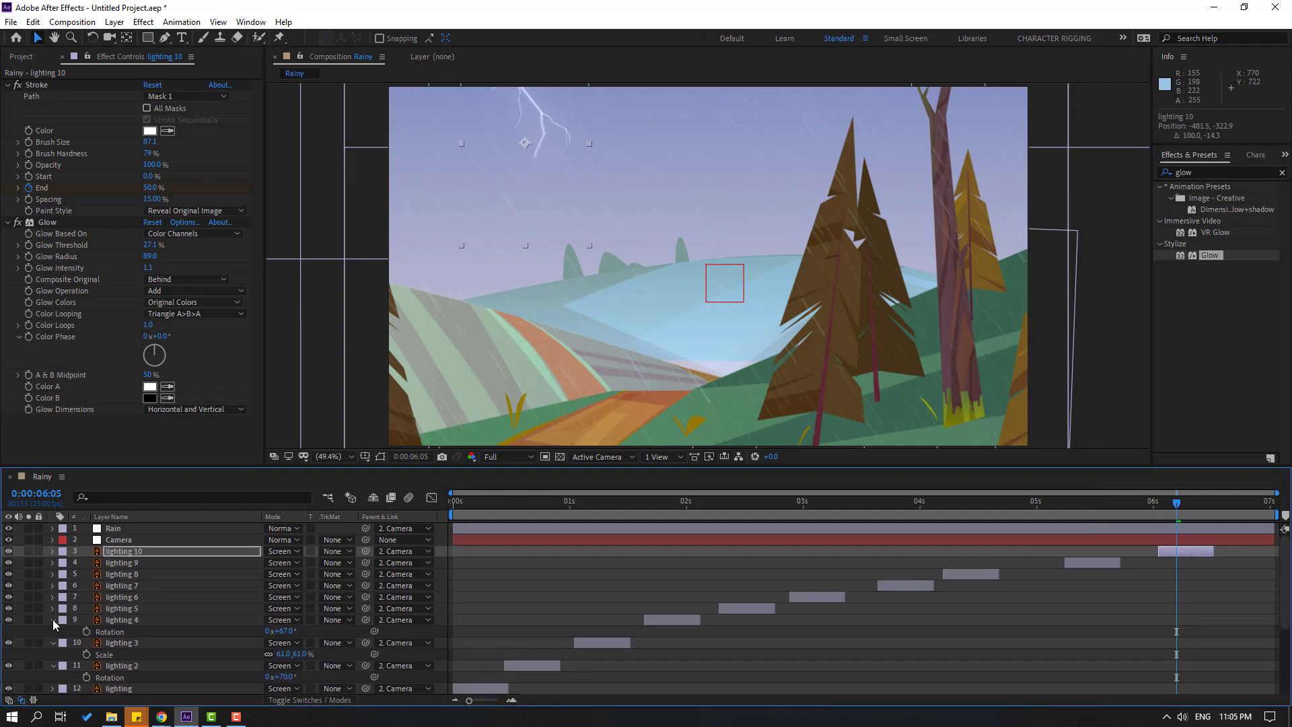
click(53, 620)
click(53, 653)
click(53, 632)
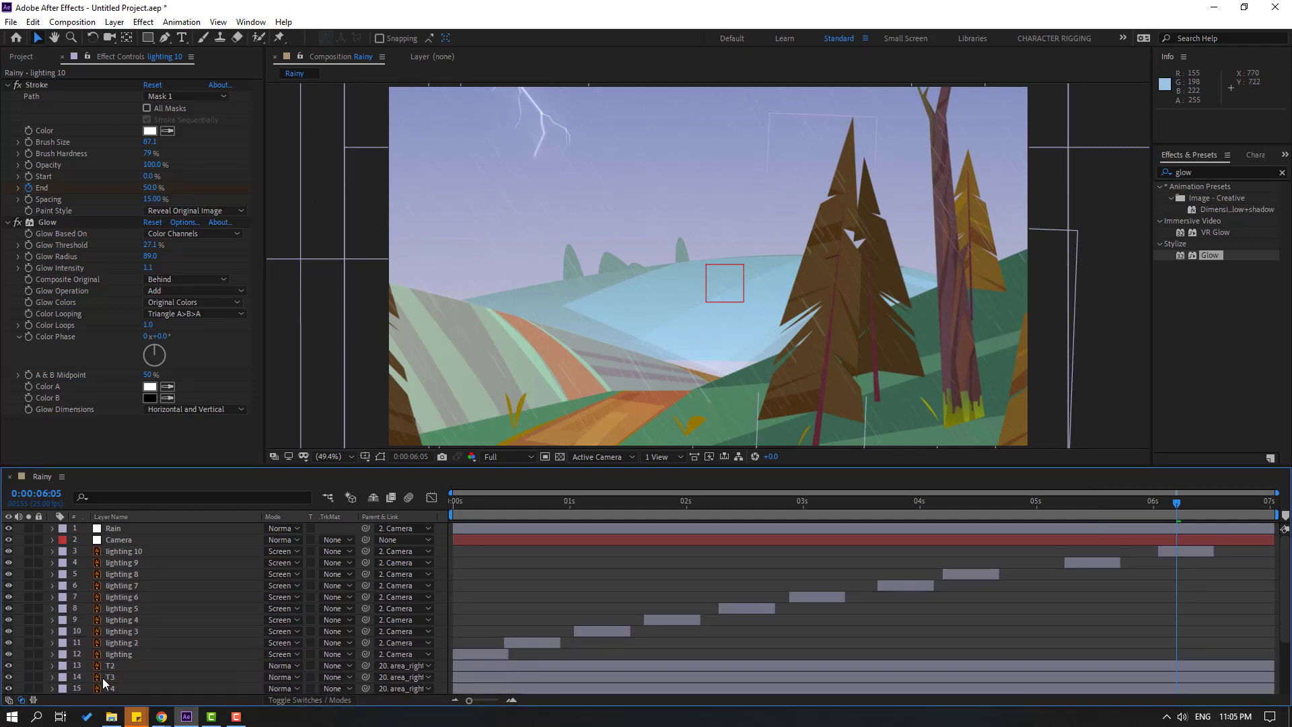
Step: Pre-compose all layers from lighting to lighting 10 into a new composition named "lighting", moving all attributes into it
click(135, 654)
shift+click(128, 553)
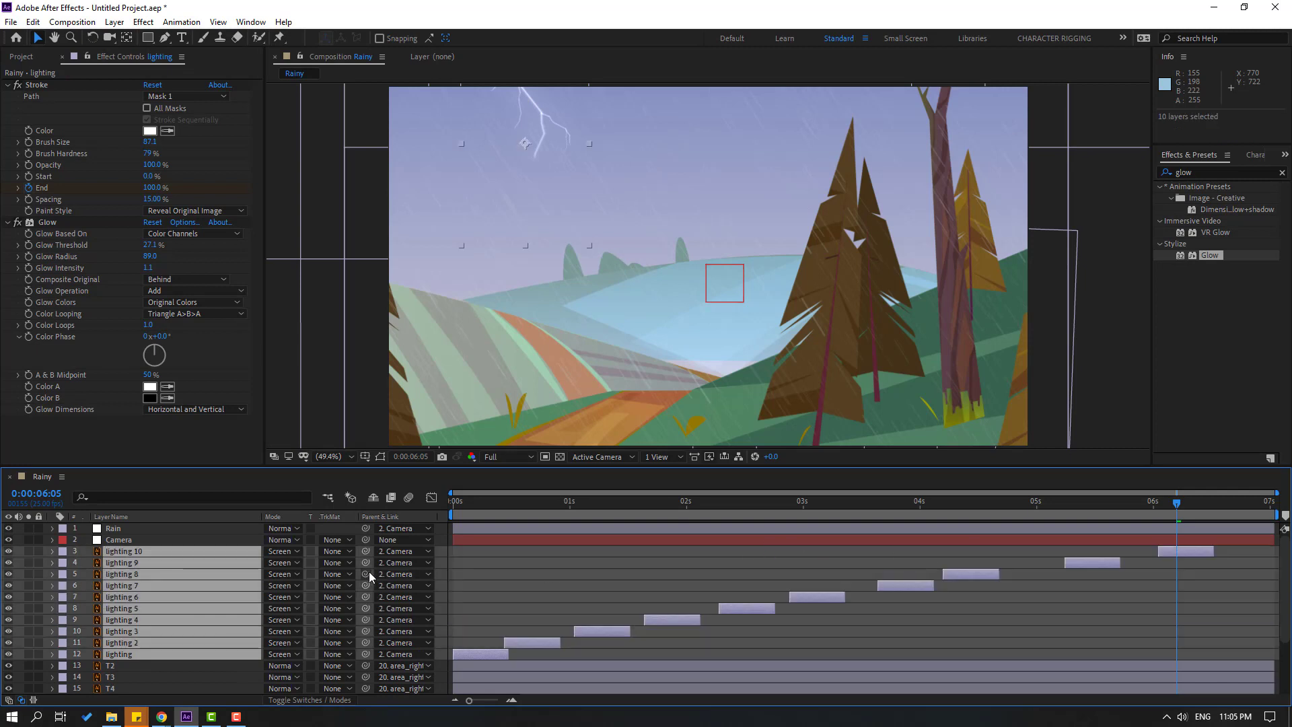
right_click(131, 588)
click(202, 529)
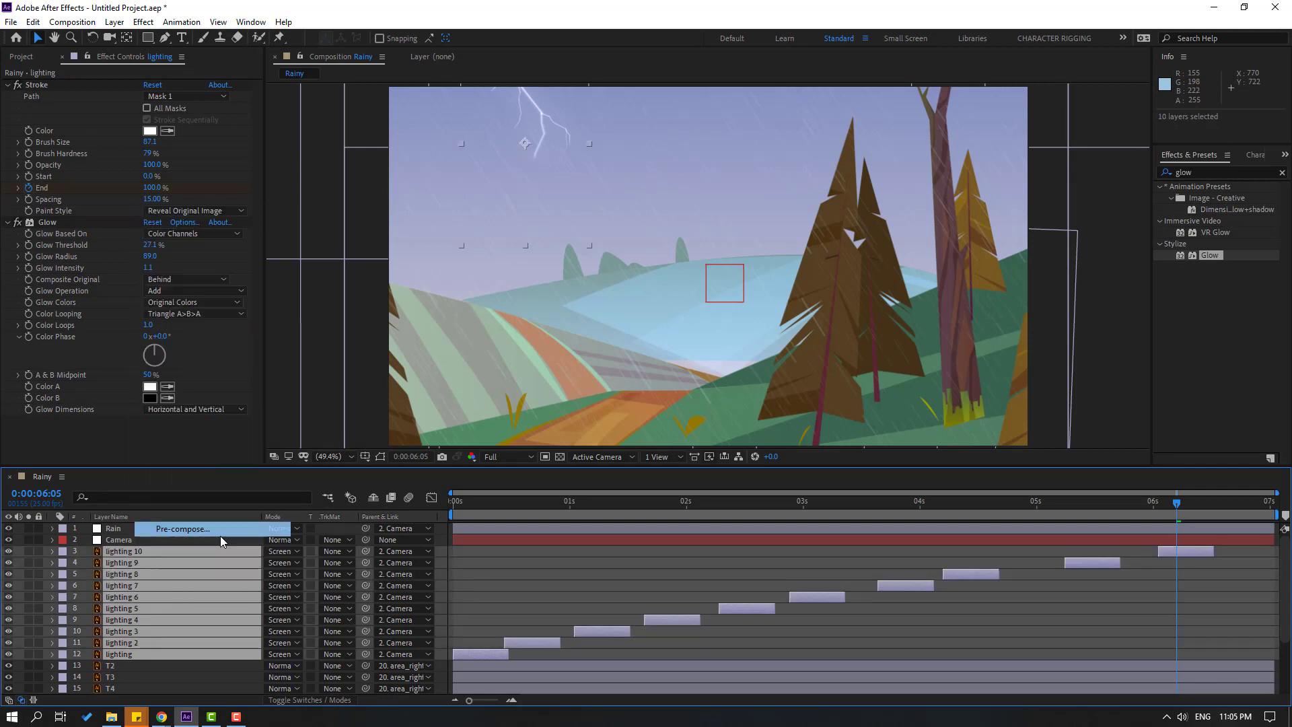
text(lig)
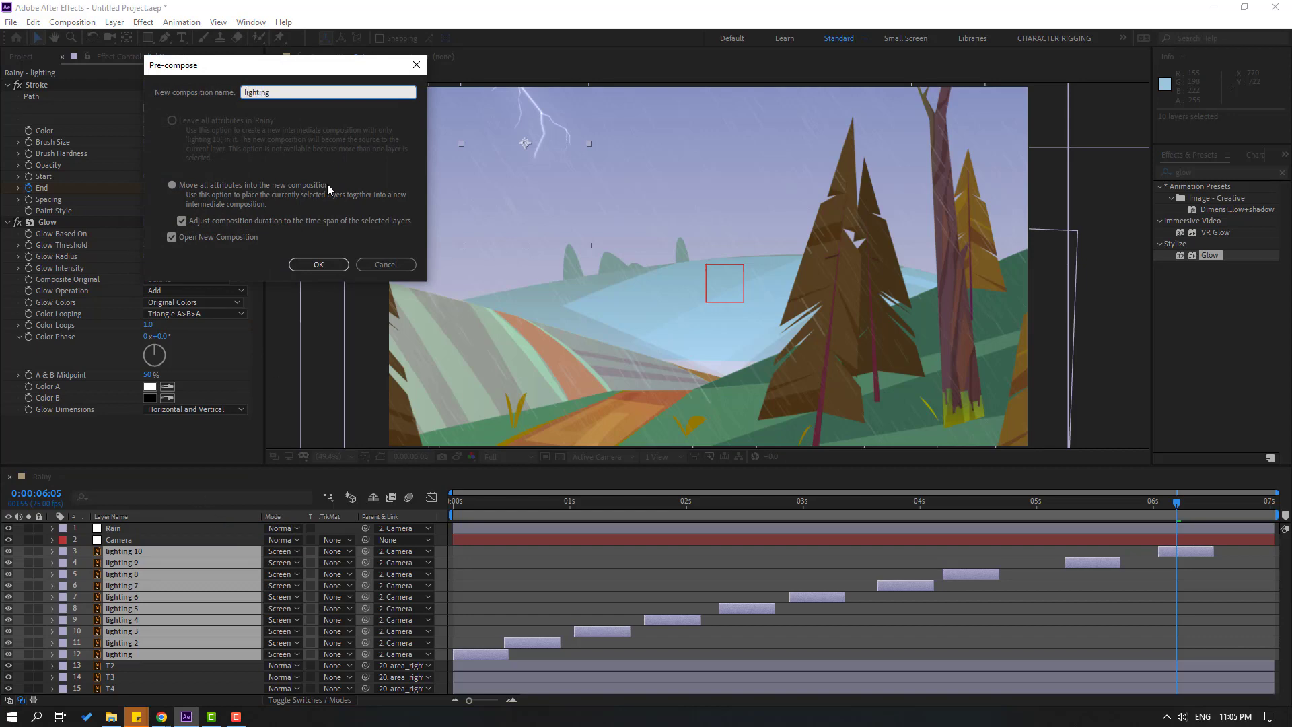
text(hting)
click(305, 267)
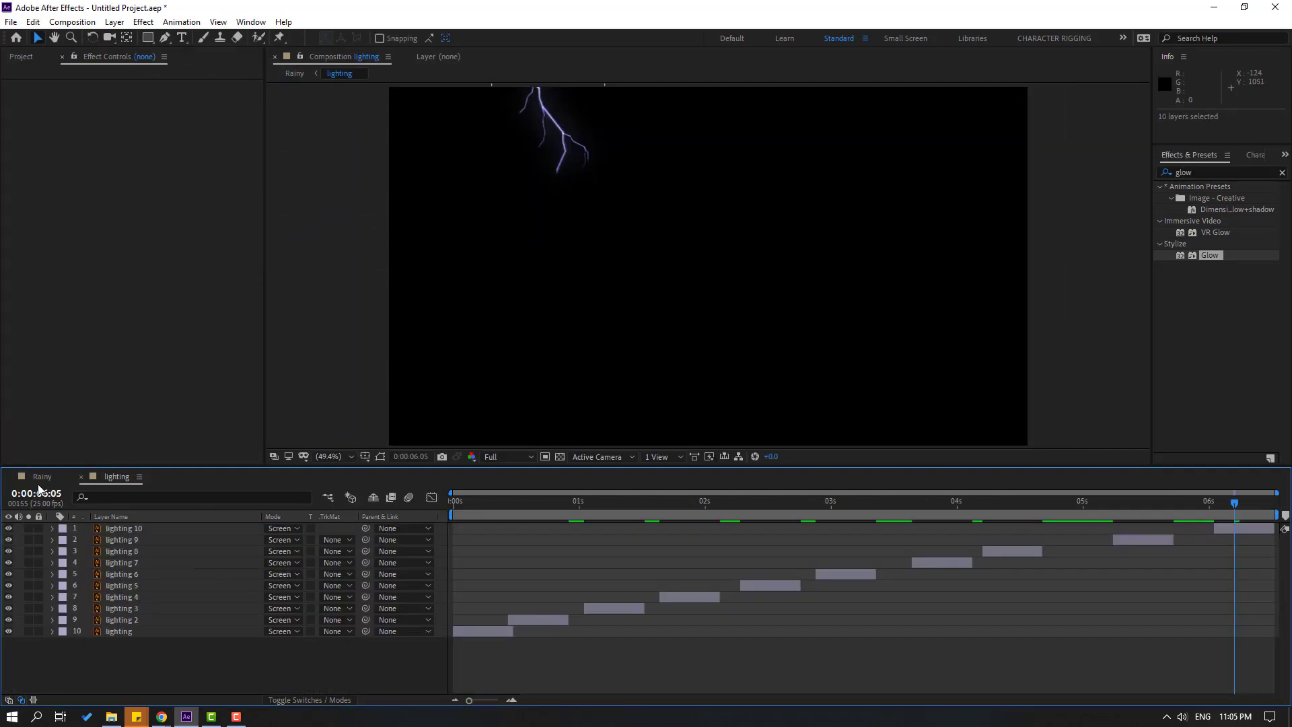
Step: Return to the Rainy composition and set the lighting precomp's blending mode to Screen
click(40, 477)
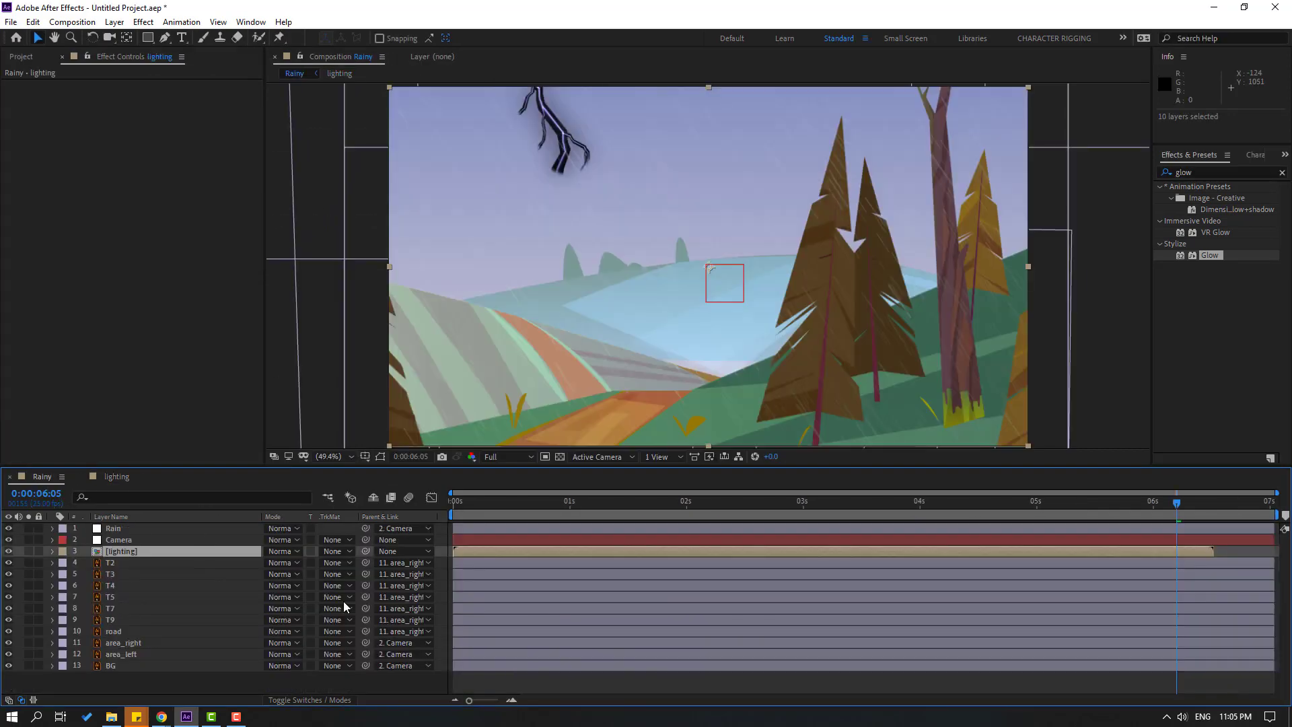
click(281, 552)
click(332, 289)
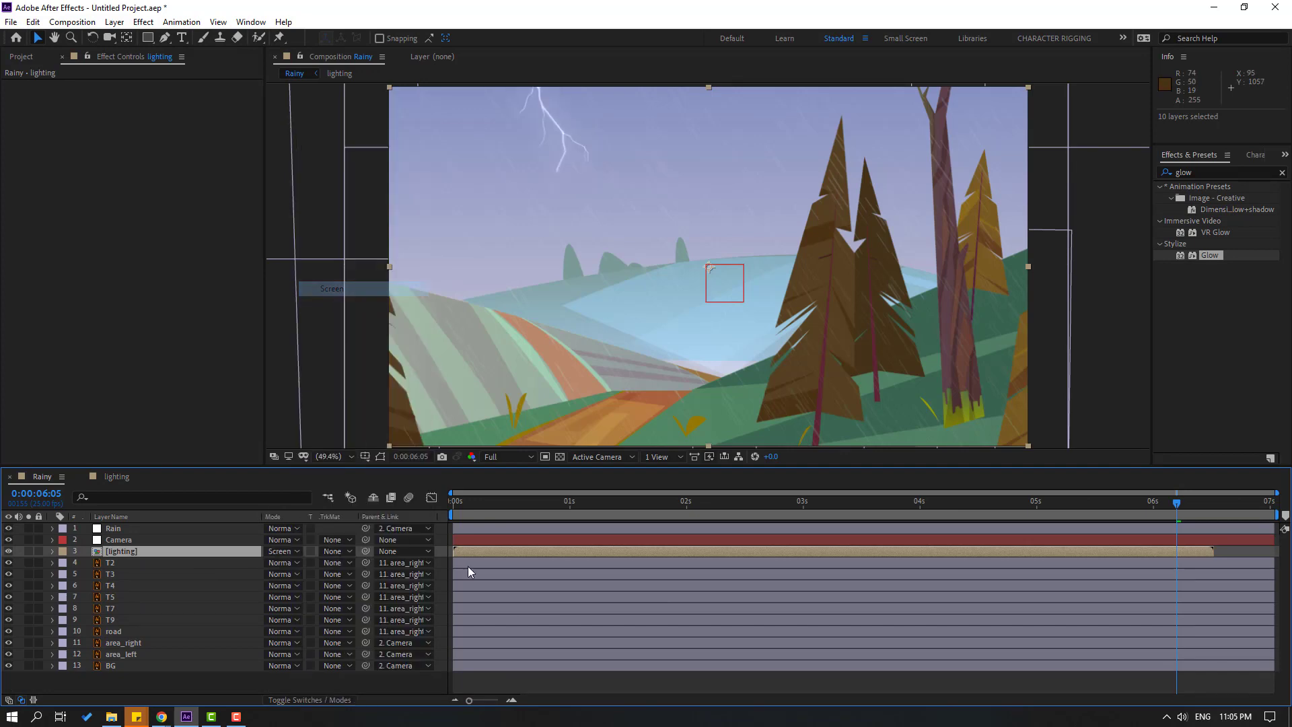
Step: Parent the lighting precomp to Camera, place it directly above BG in the layer order, and preview the animation
mouse_move(464, 505)
mouse_down()
mouse_move(624, 499)
mouse_move(441, 515)
mouse_up()
drag(365, 551, 171, 658)
drag(454, 502, 552, 507)
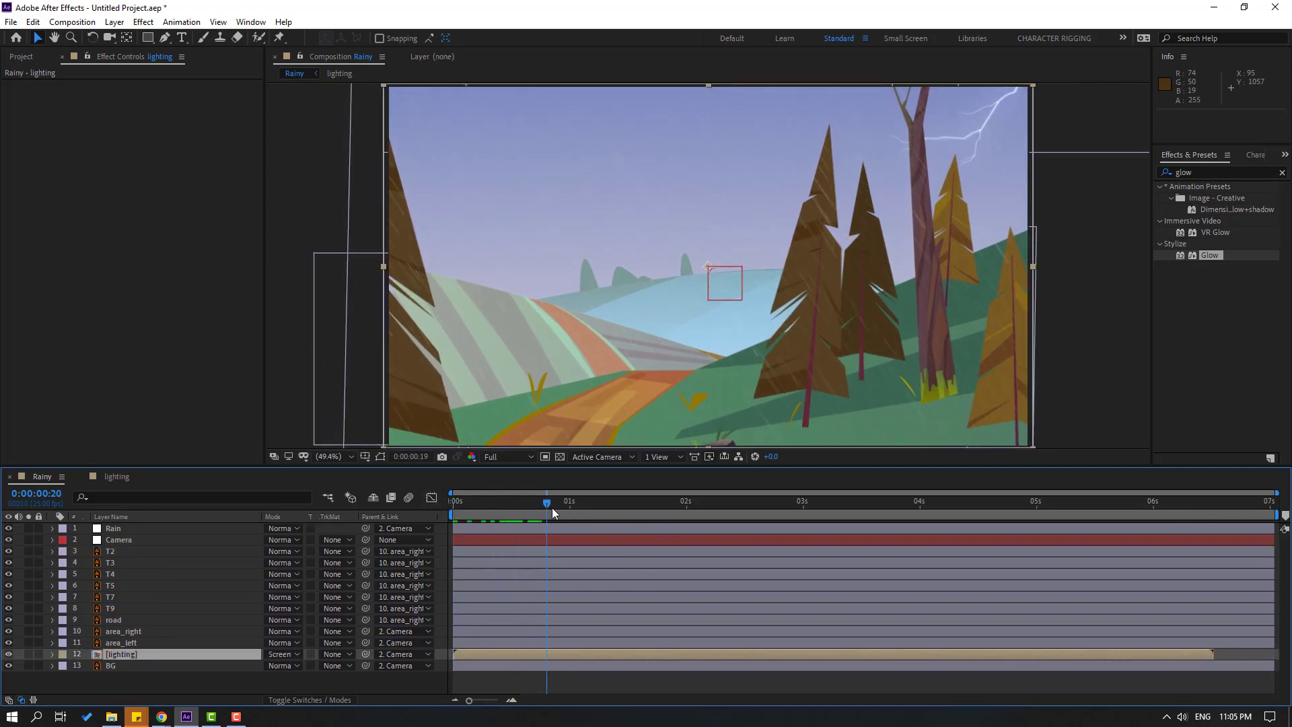
key(space)
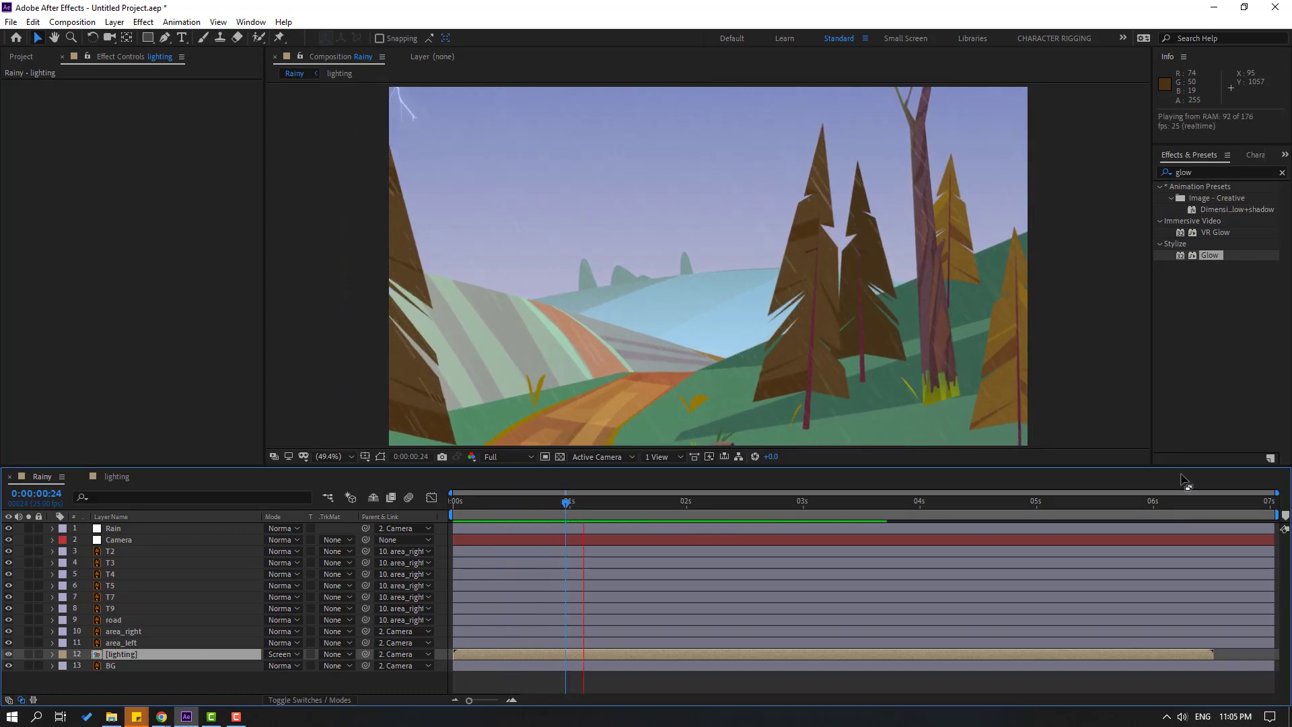